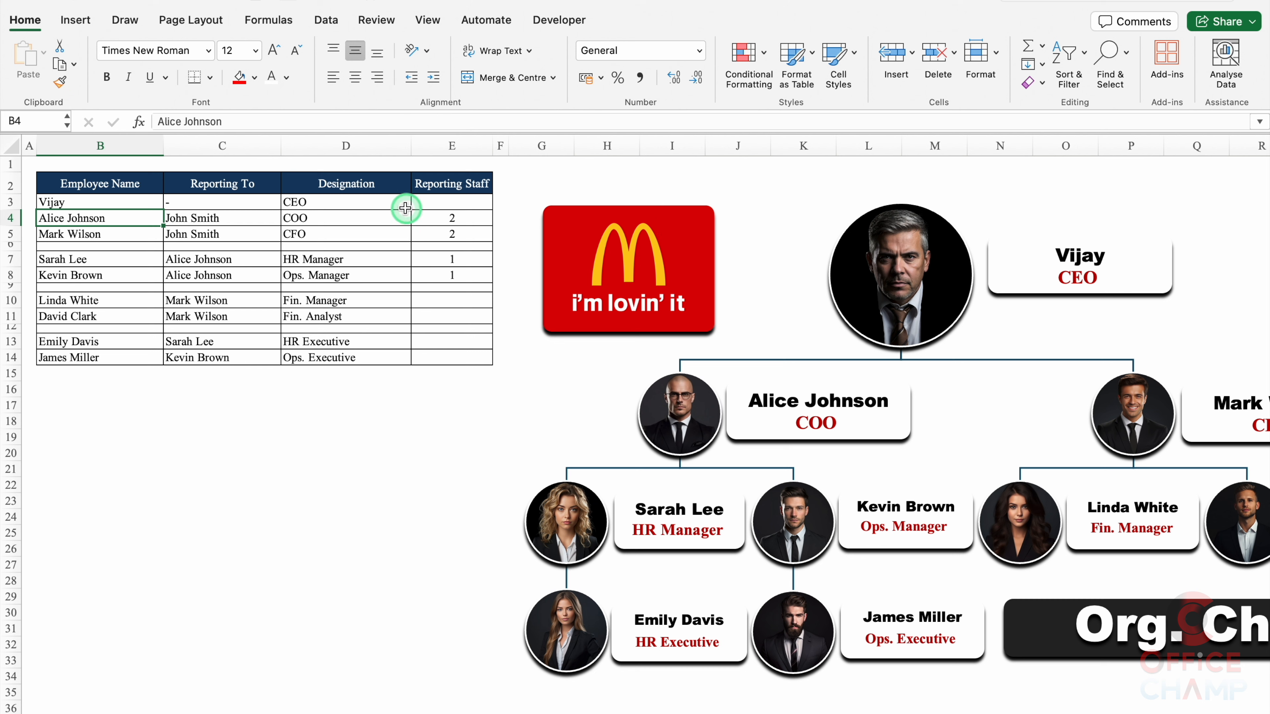
Step: Try changing the CEO designation in D3 to 'Trainer', then undo the edits
left_click(403, 204)
type("Traine")
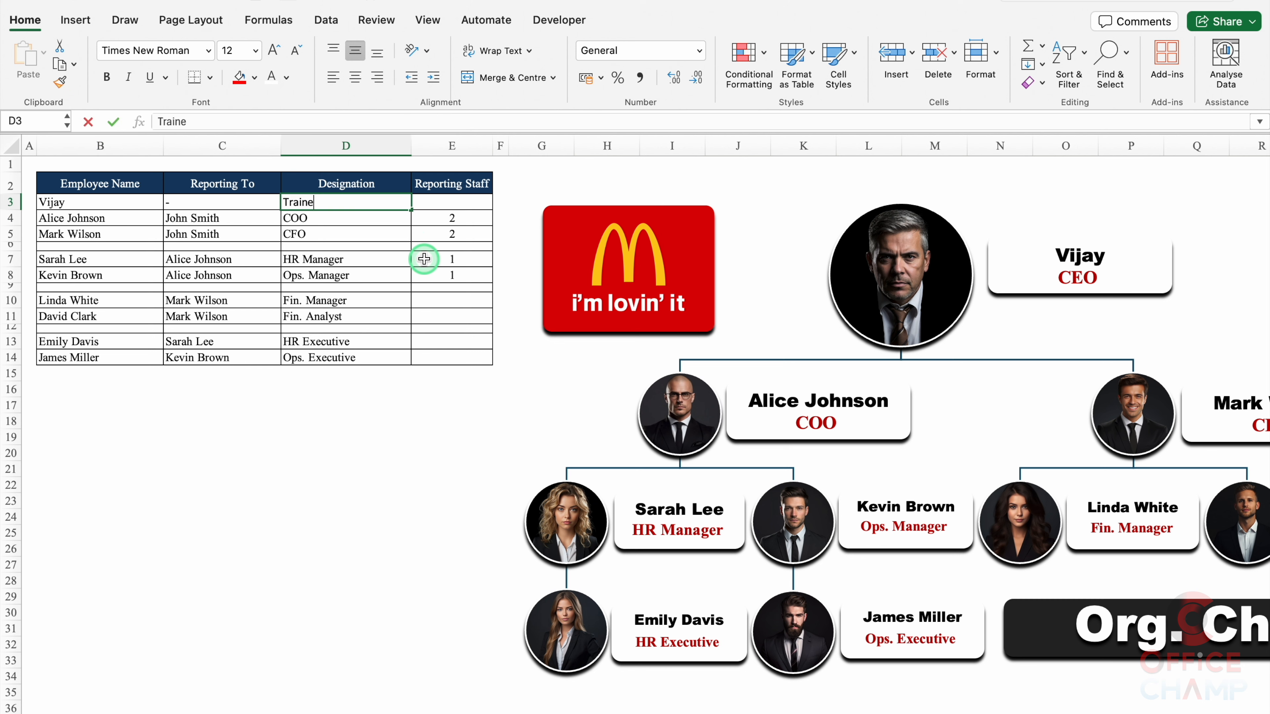
type("r")
key("Return")
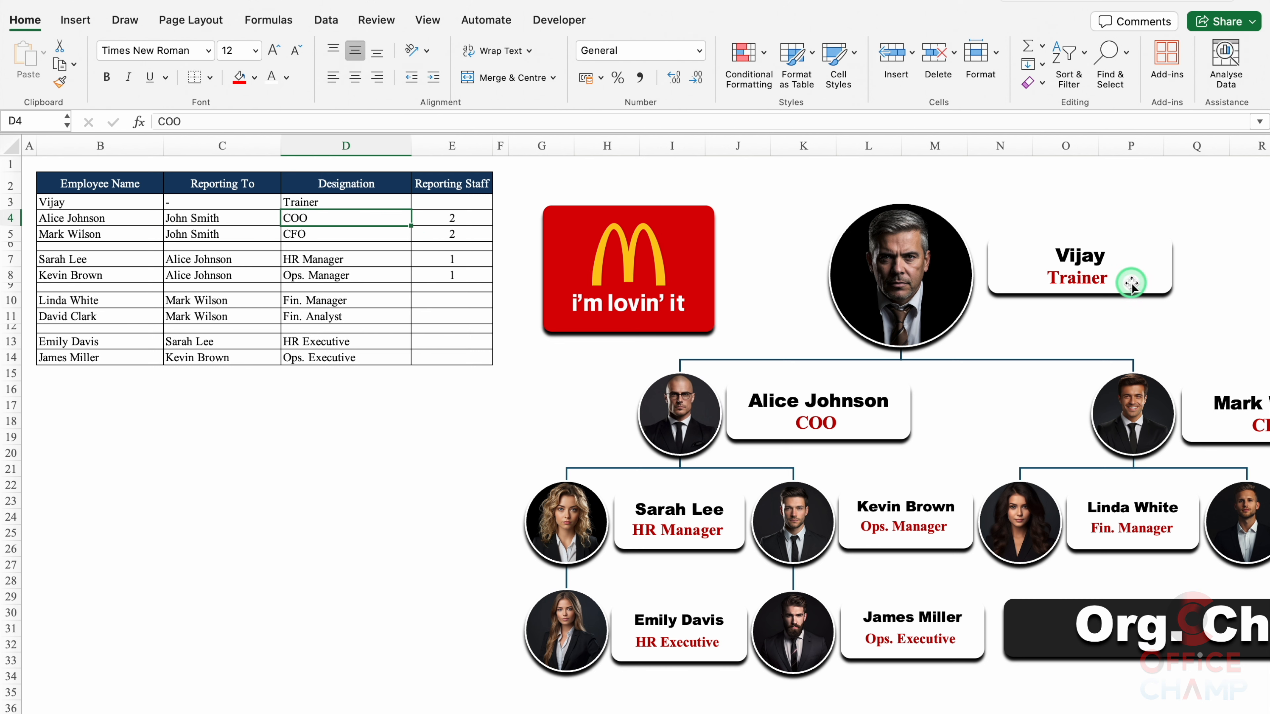
key("super+z")
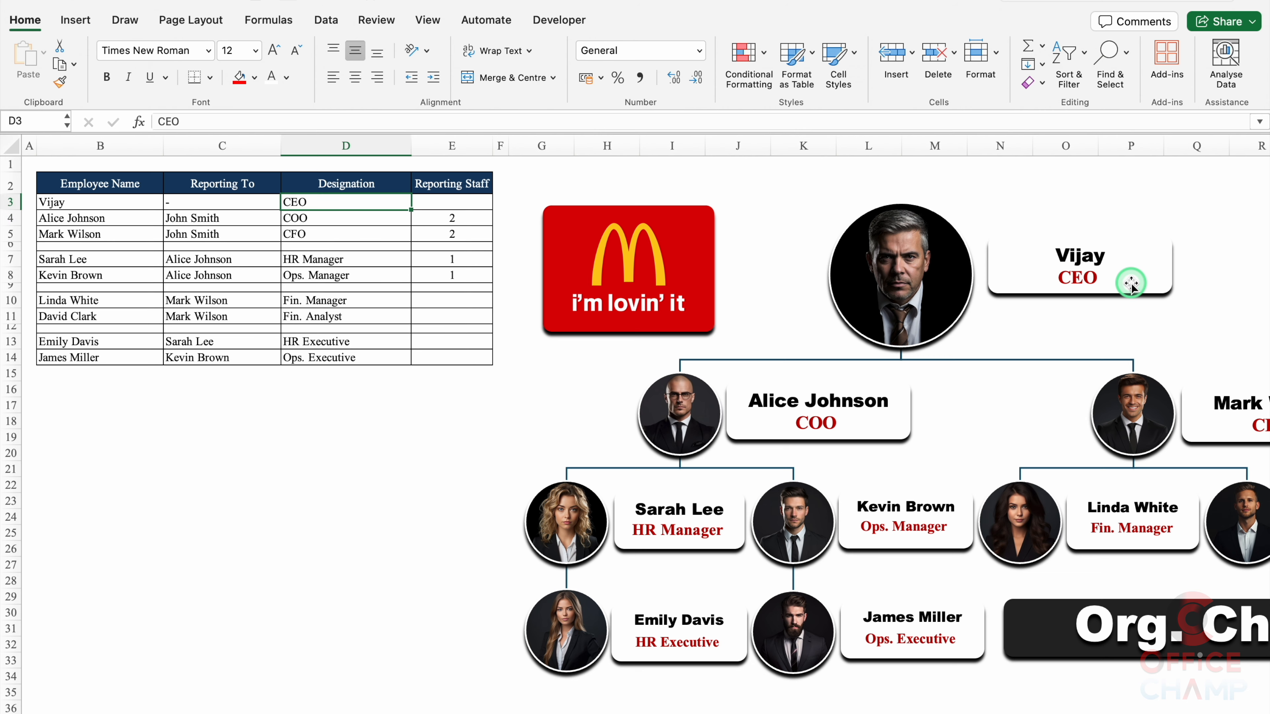
key("super+z")
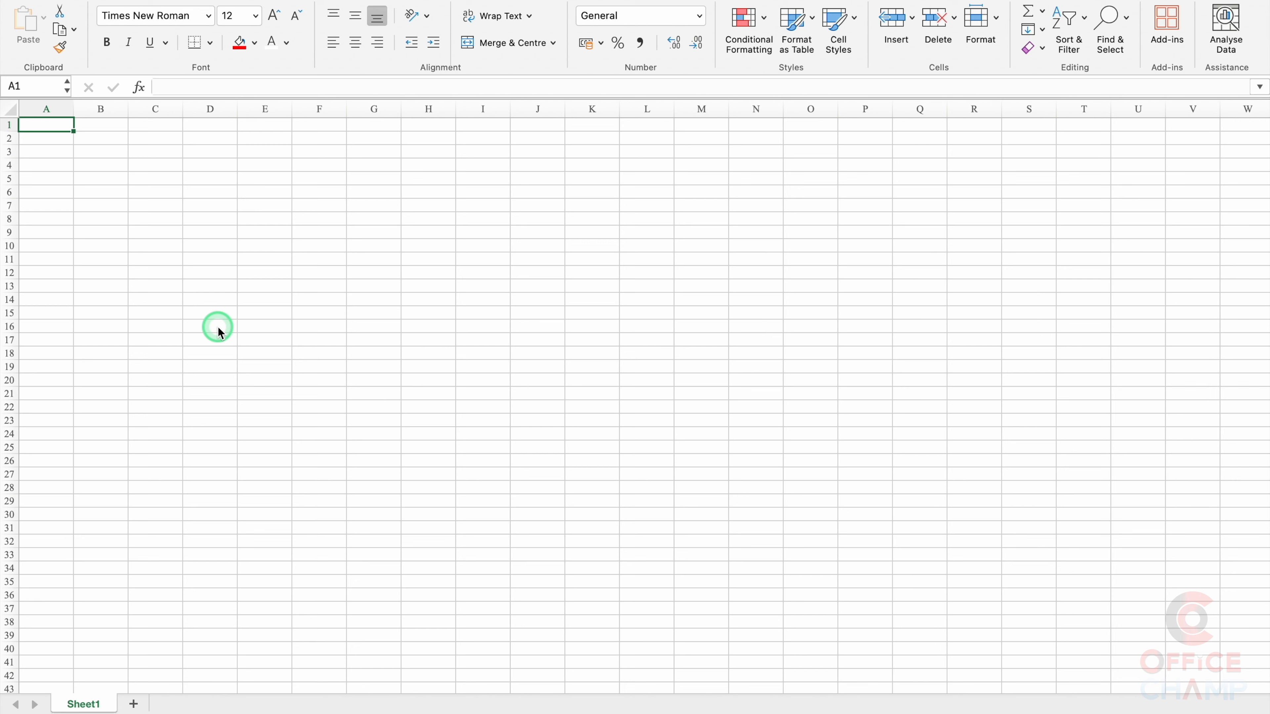
Step: Rename the worksheet to 'org. Chart', narrow column A, and select B2 for the table
double_click(88, 703)
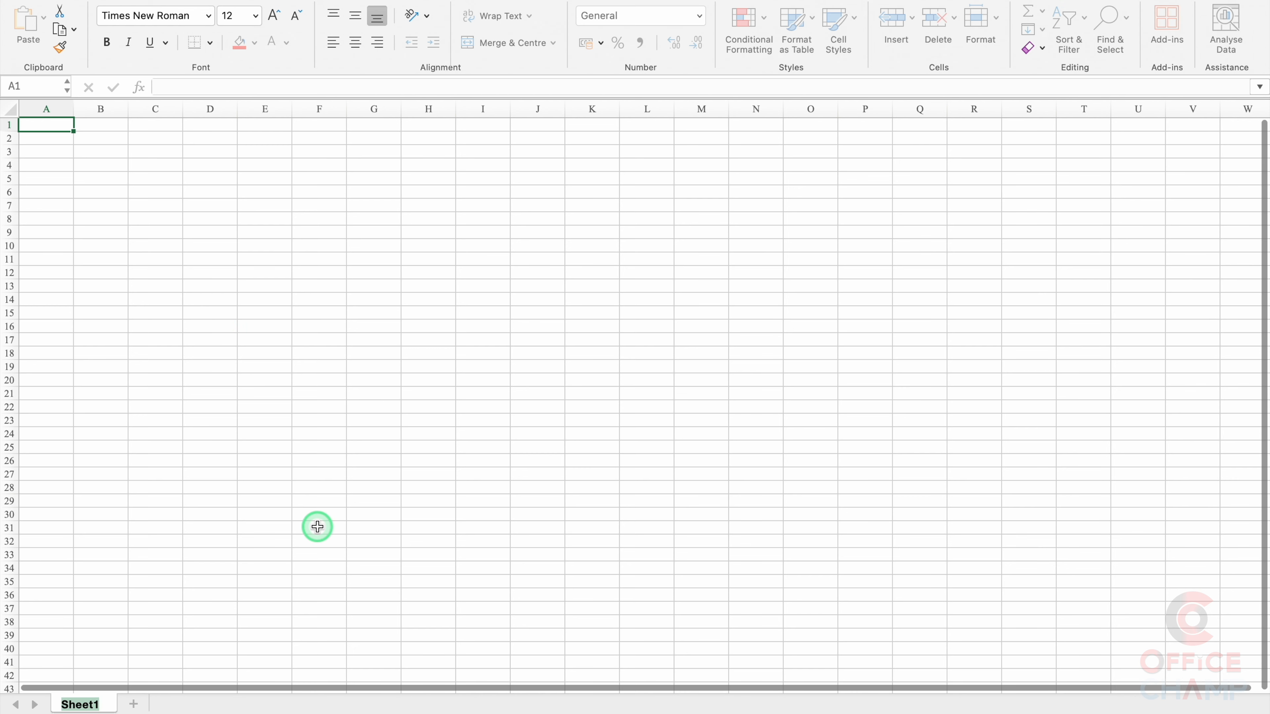
type("o")
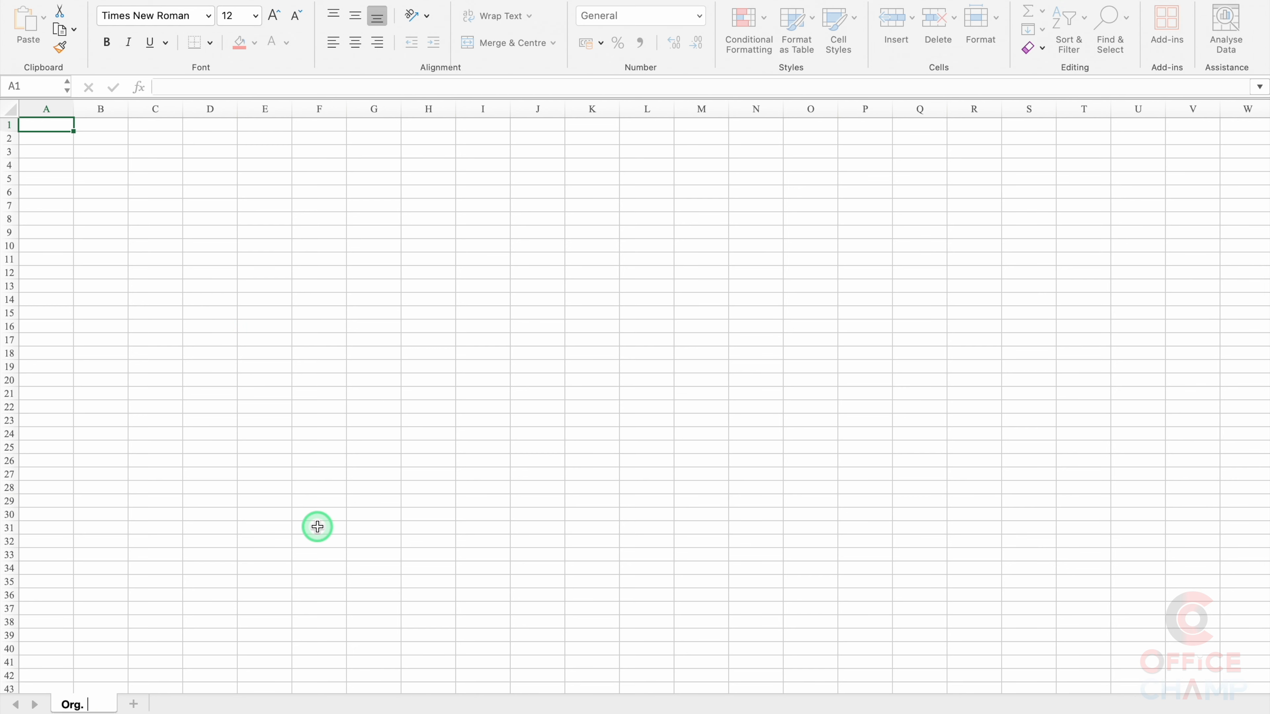
type("rg. Chart")
key("Return")
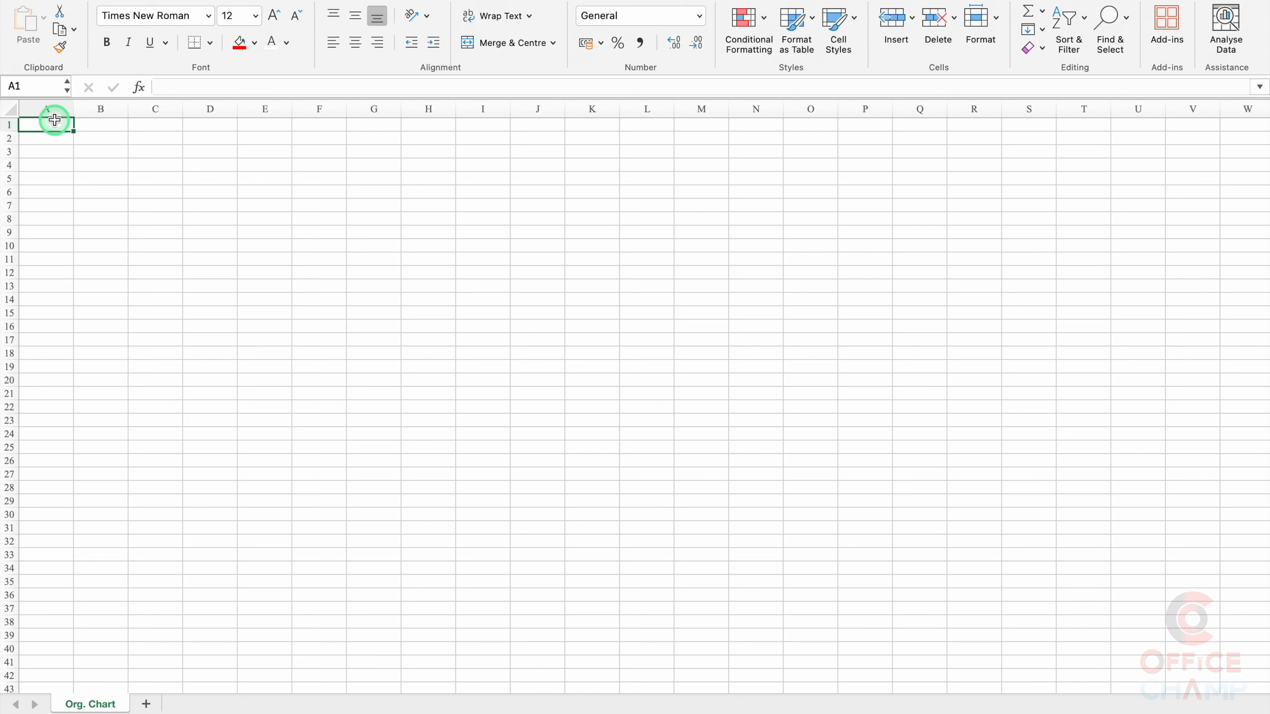
left_click_drag(71, 111, 33, 111)
left_click(62, 171)
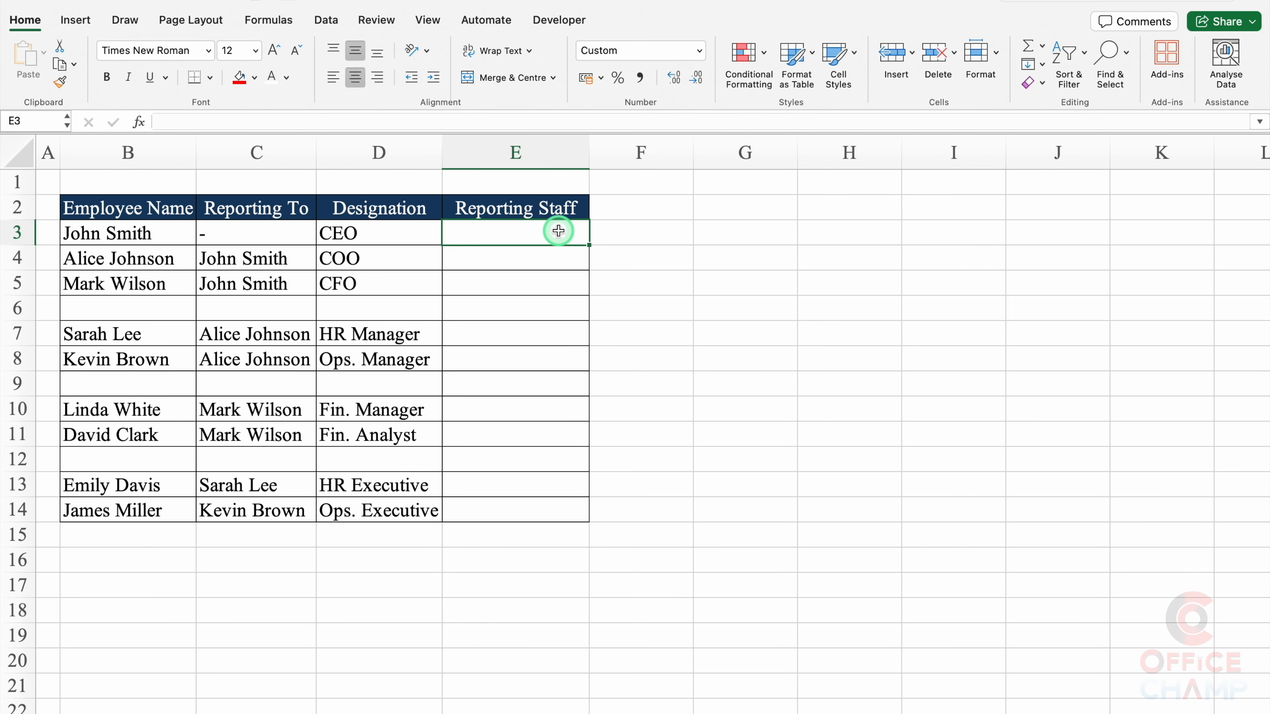
Step: Hide the gridlines and enter =COUNTIF($C$3:$C$14,B3) in E3
left_click(428, 21)
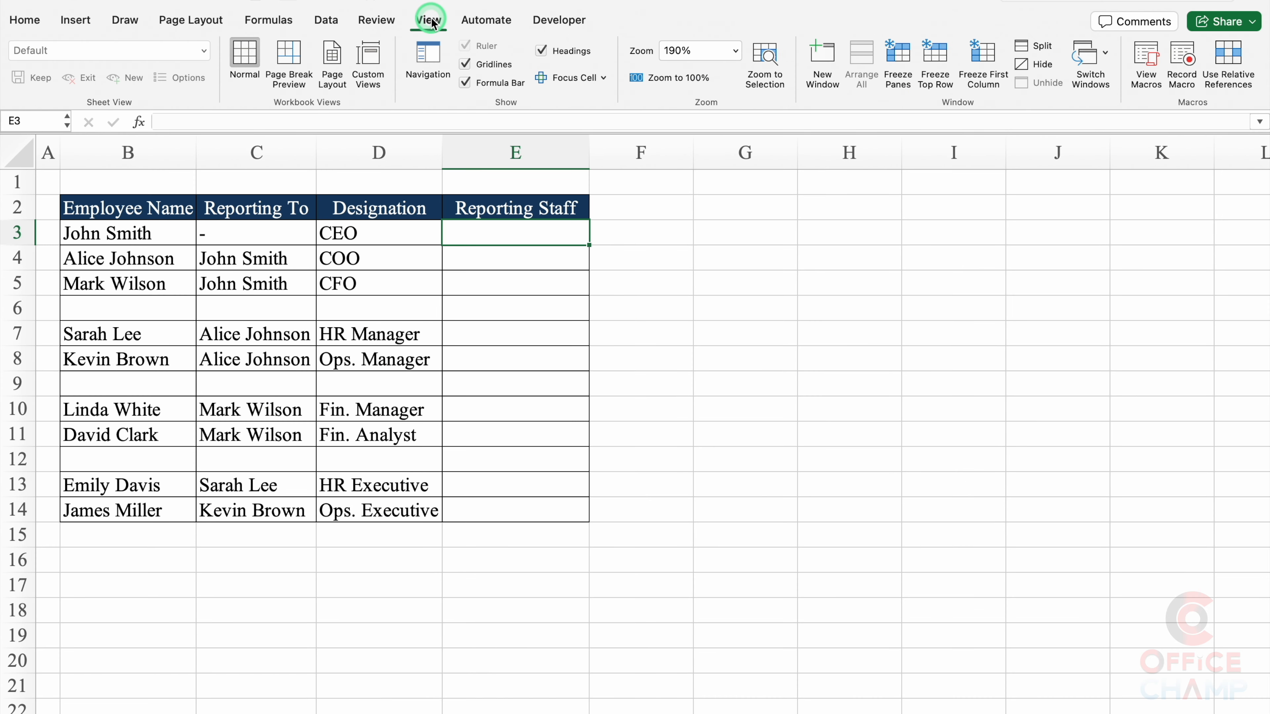
left_click(465, 64)
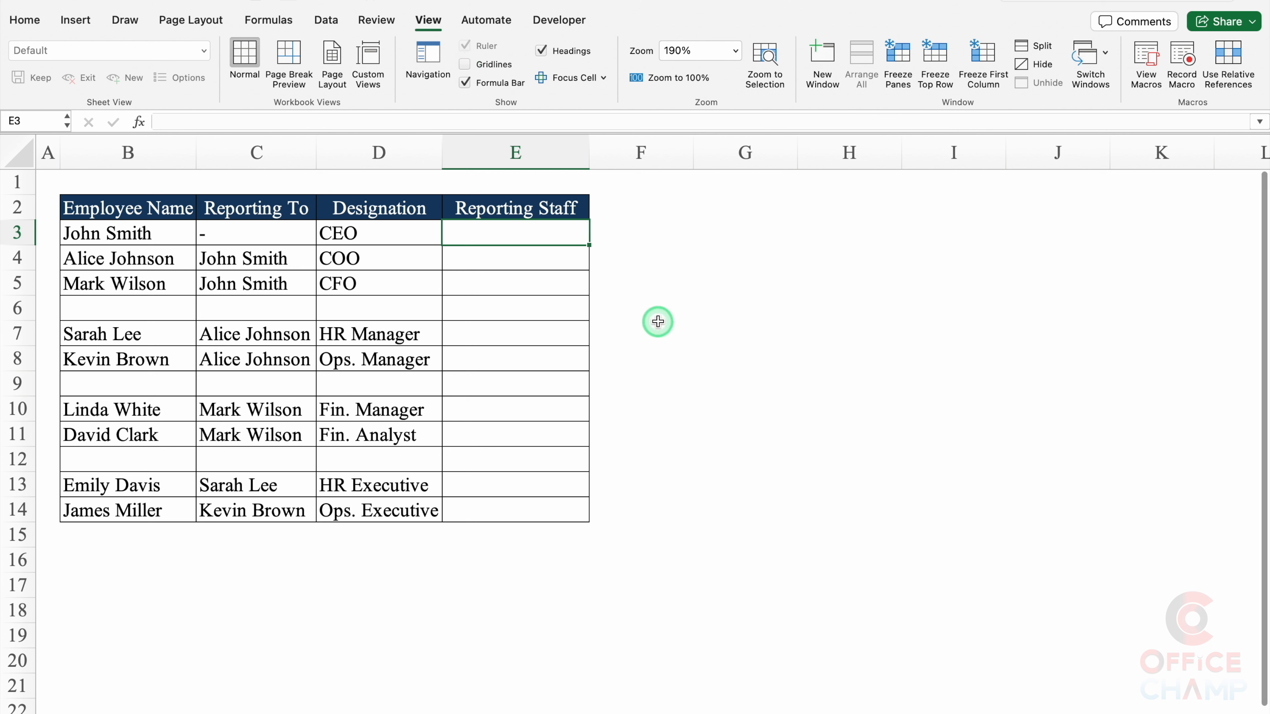
left_click(530, 234)
type("=CO")
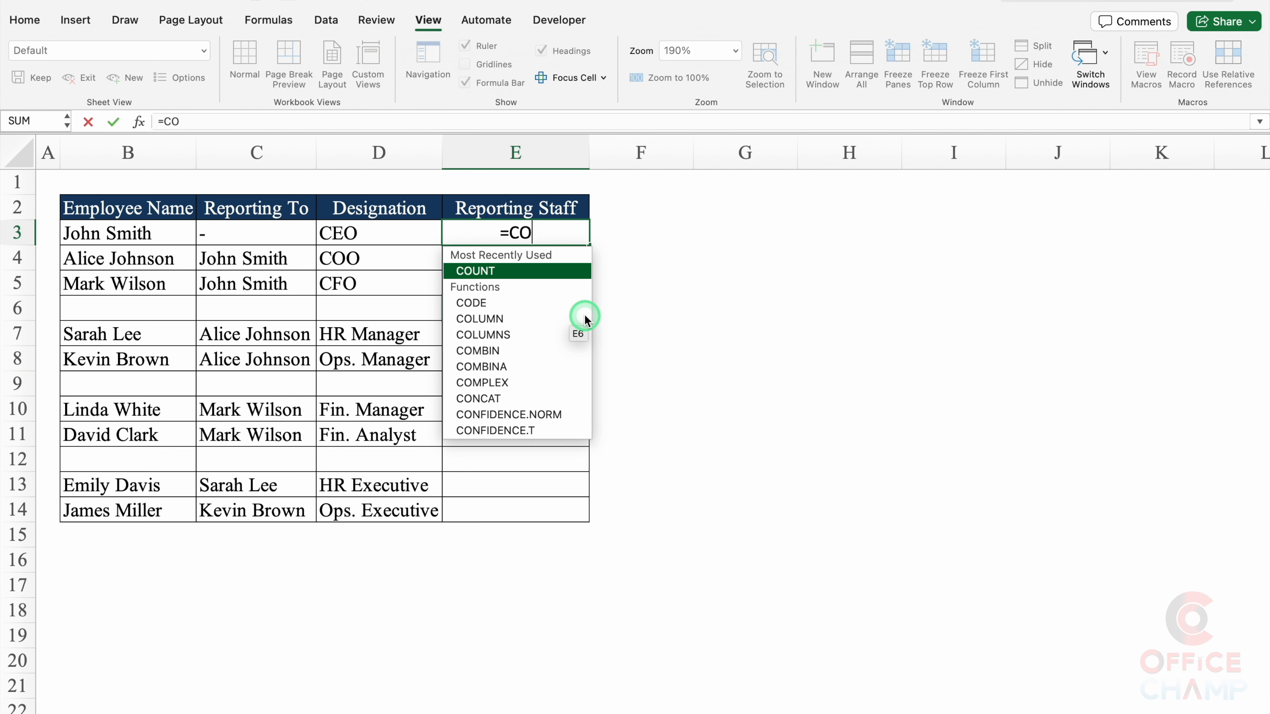
type("UNTIF(")
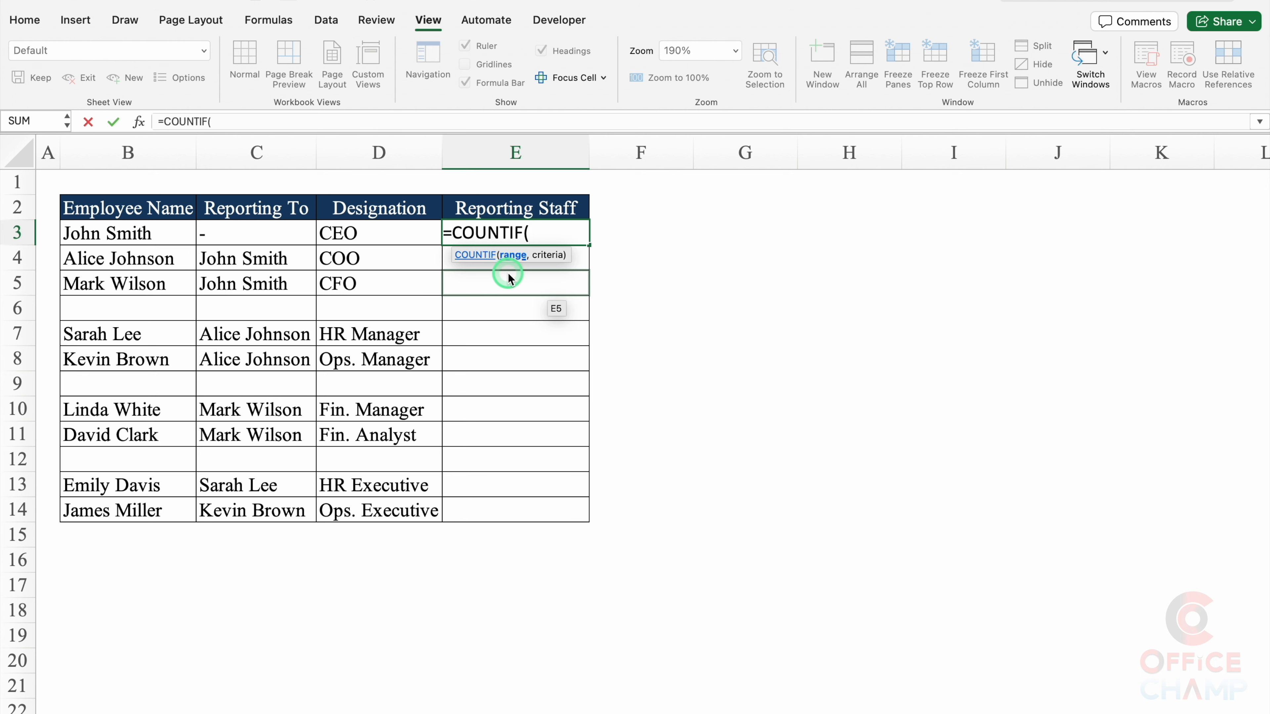
left_click_drag(275, 235, 279, 500)
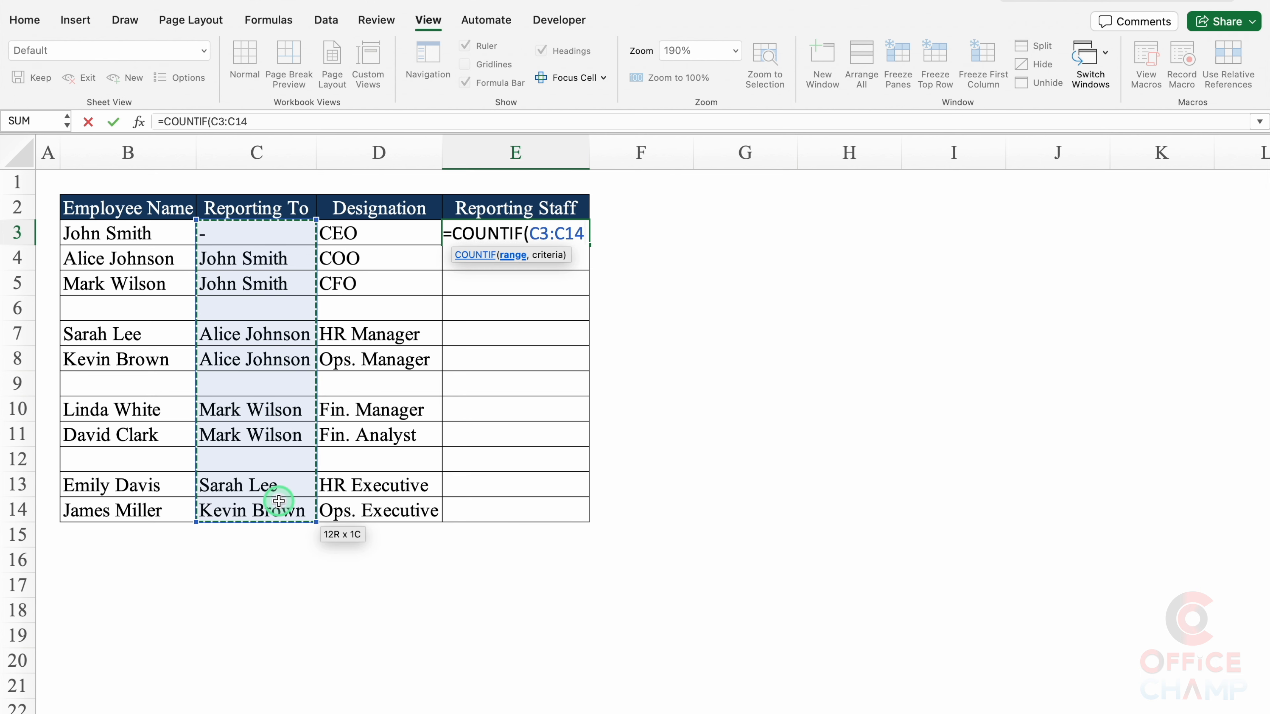
key("F4")
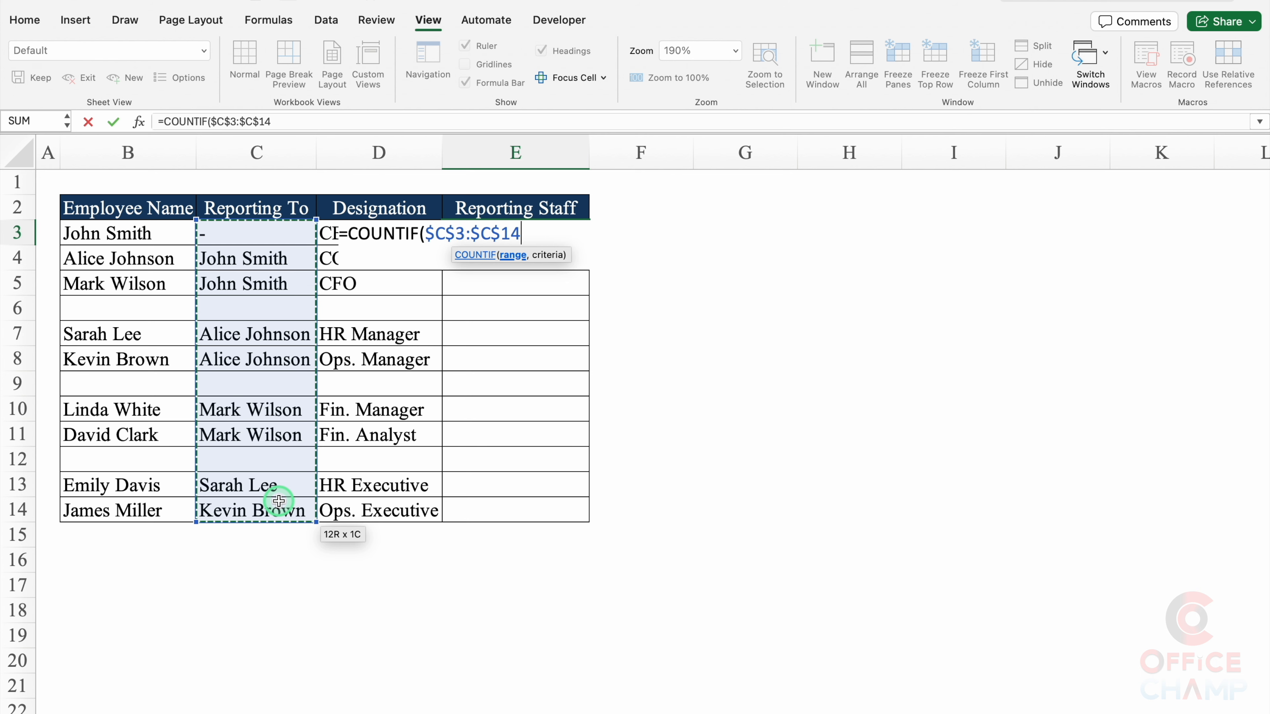
type(",")
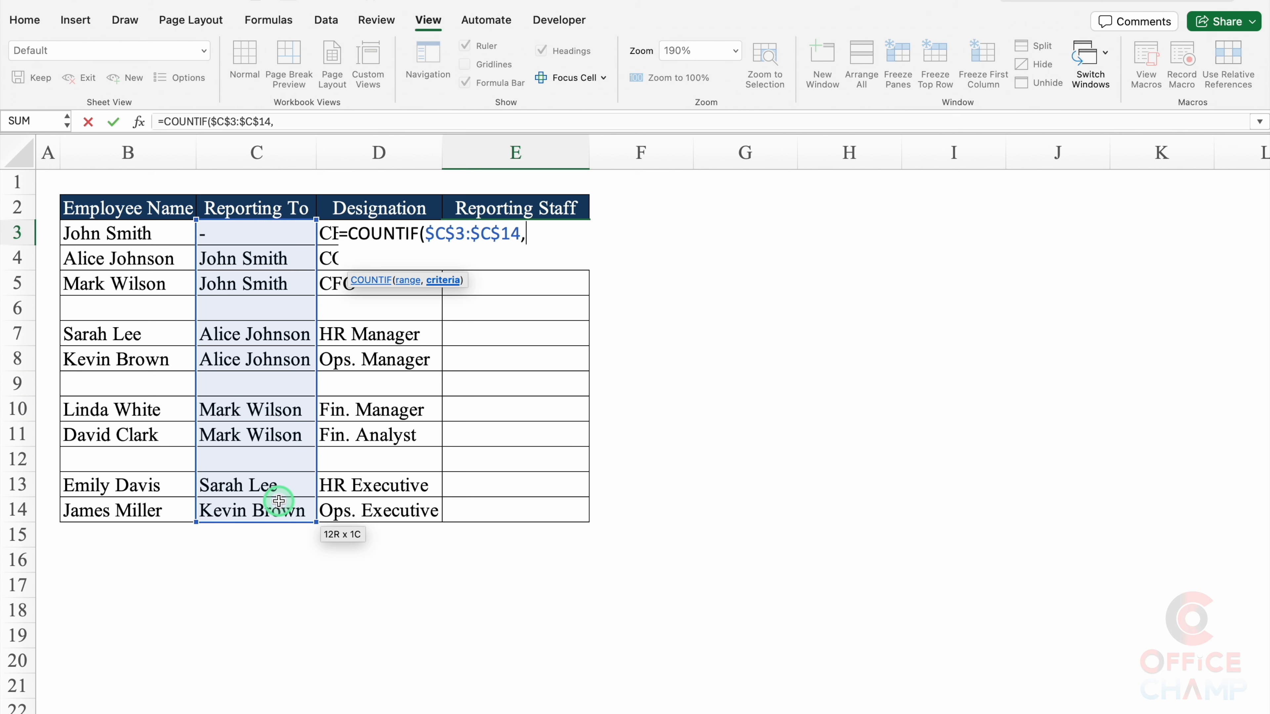
left_click(141, 235)
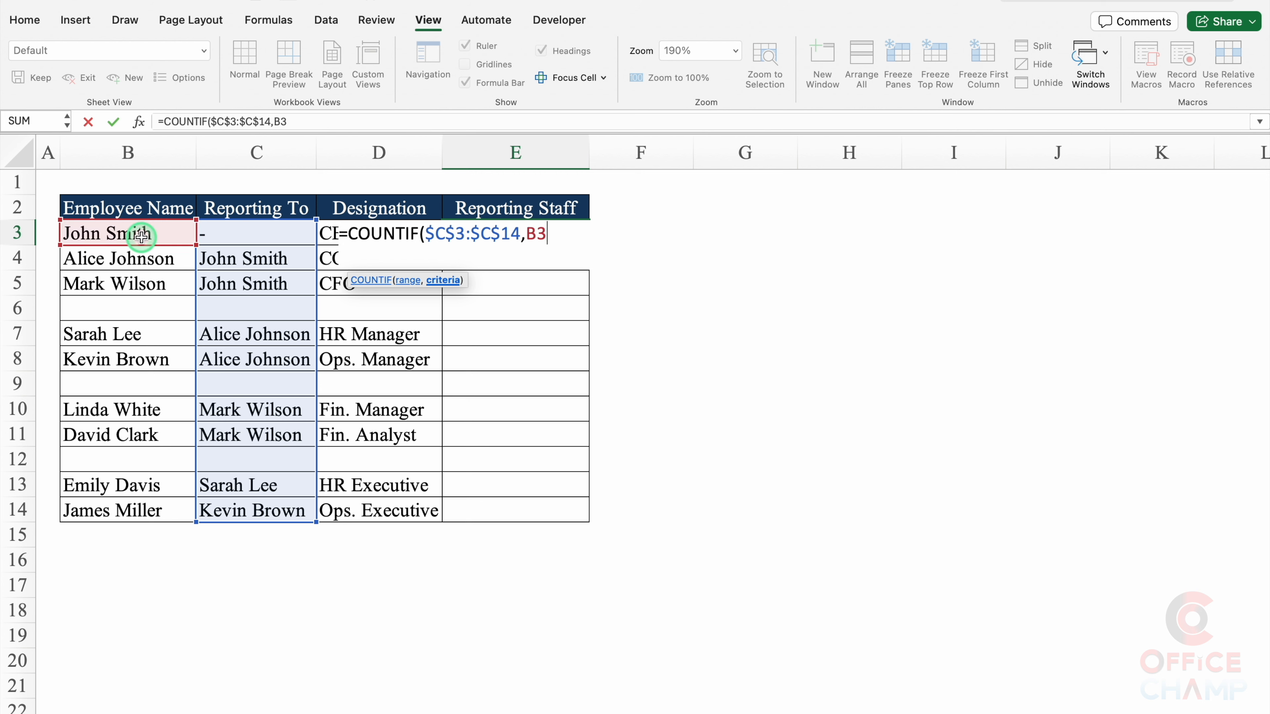
type(")")
key("Return")
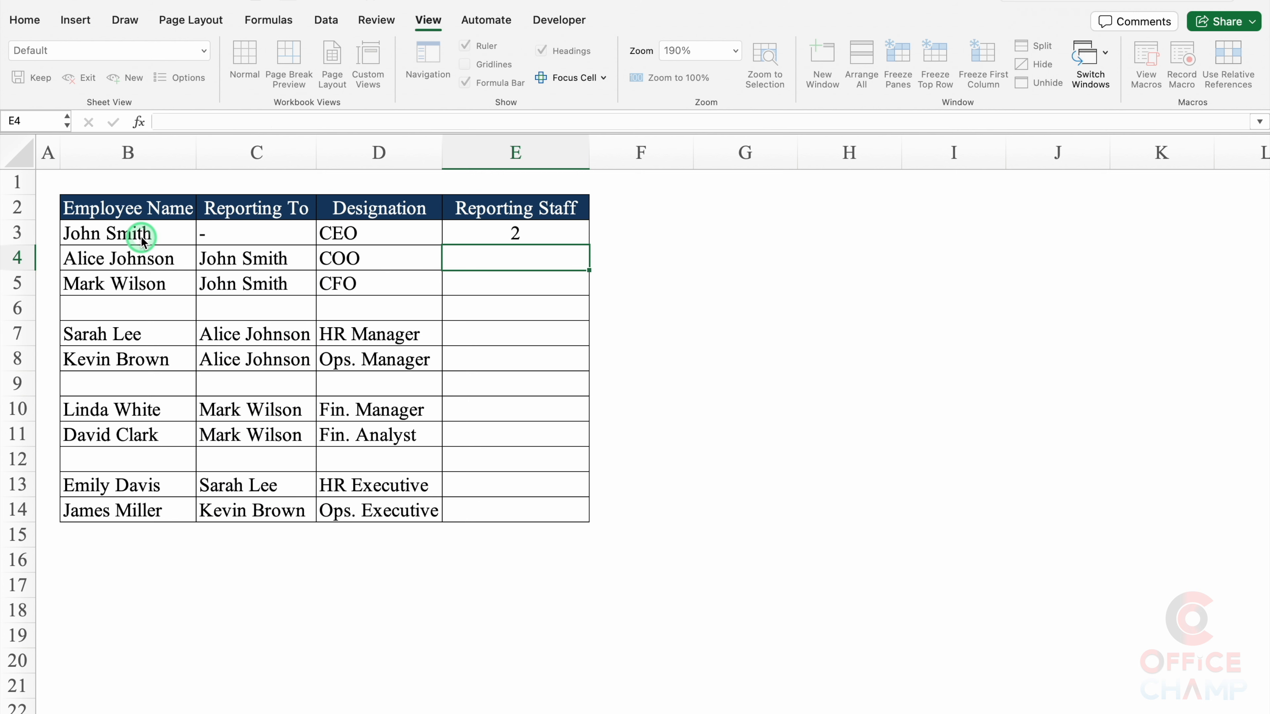
Step: Fill the COUNTIF formula down to E14 and check the copied counts
left_click(556, 234)
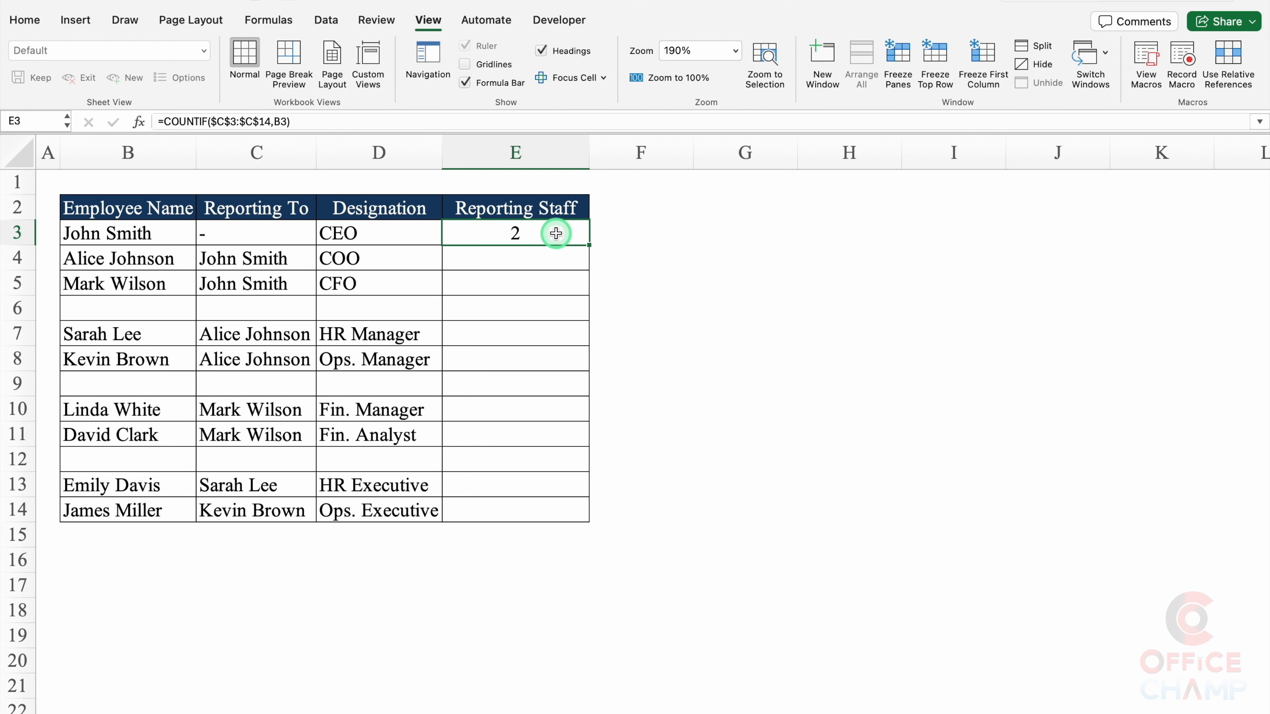
left_click(371, 228)
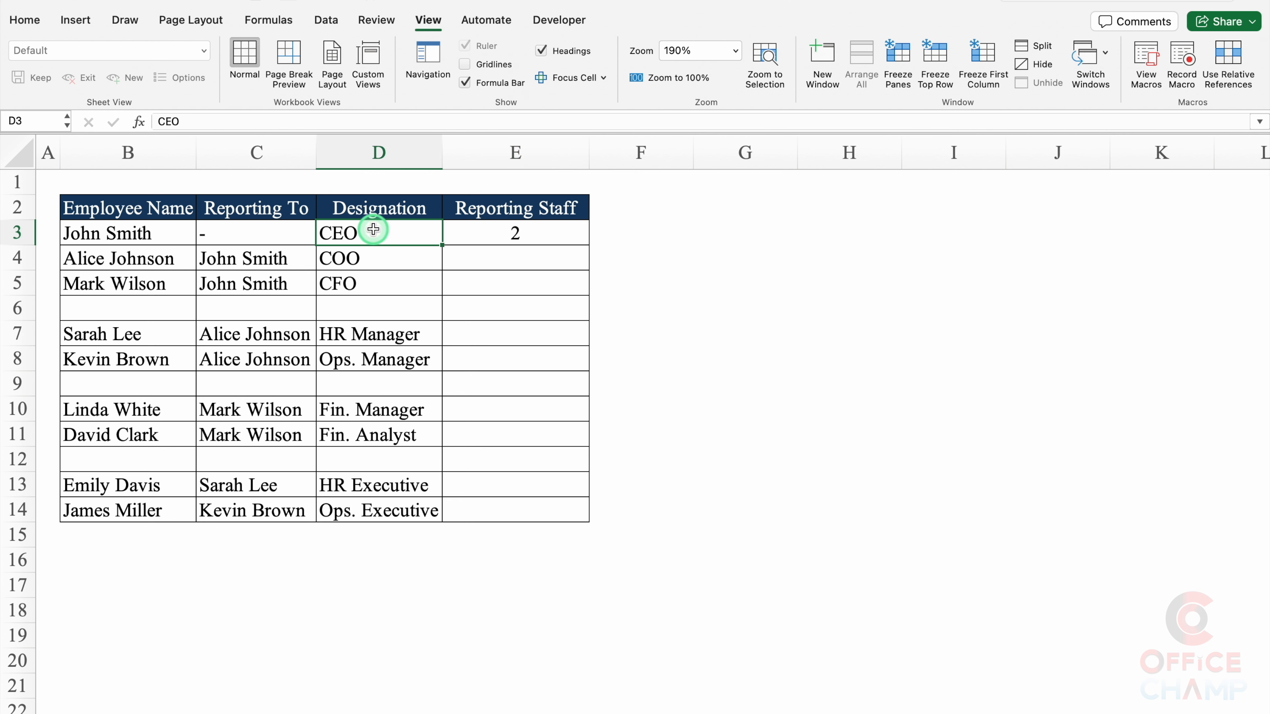
left_click(515, 232)
left_click_drag(589, 245, 573, 515)
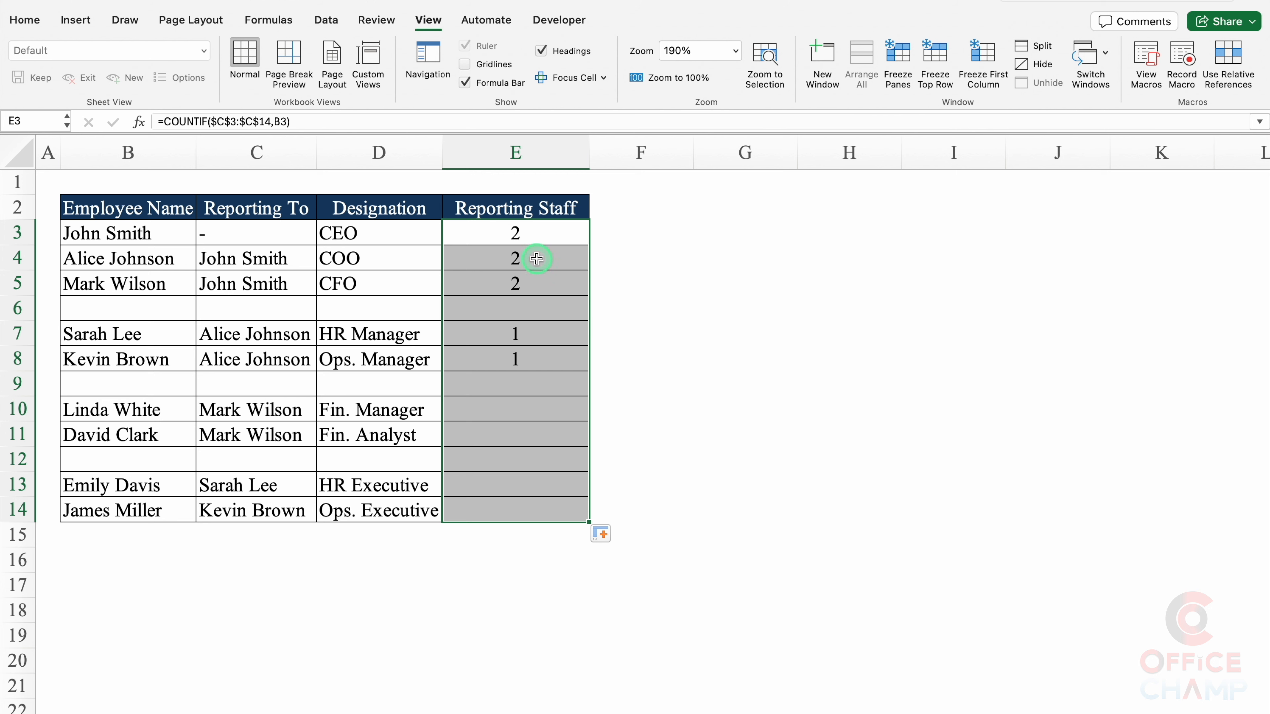
left_click(536, 258)
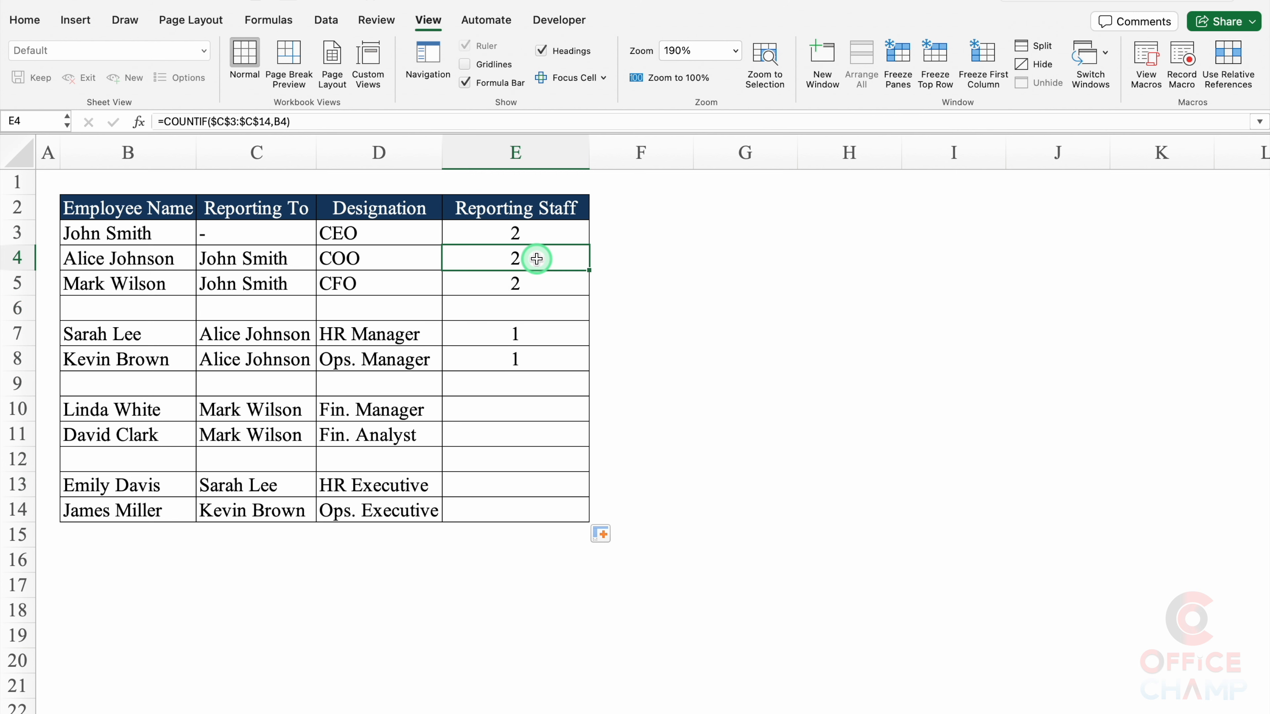
left_click(543, 284)
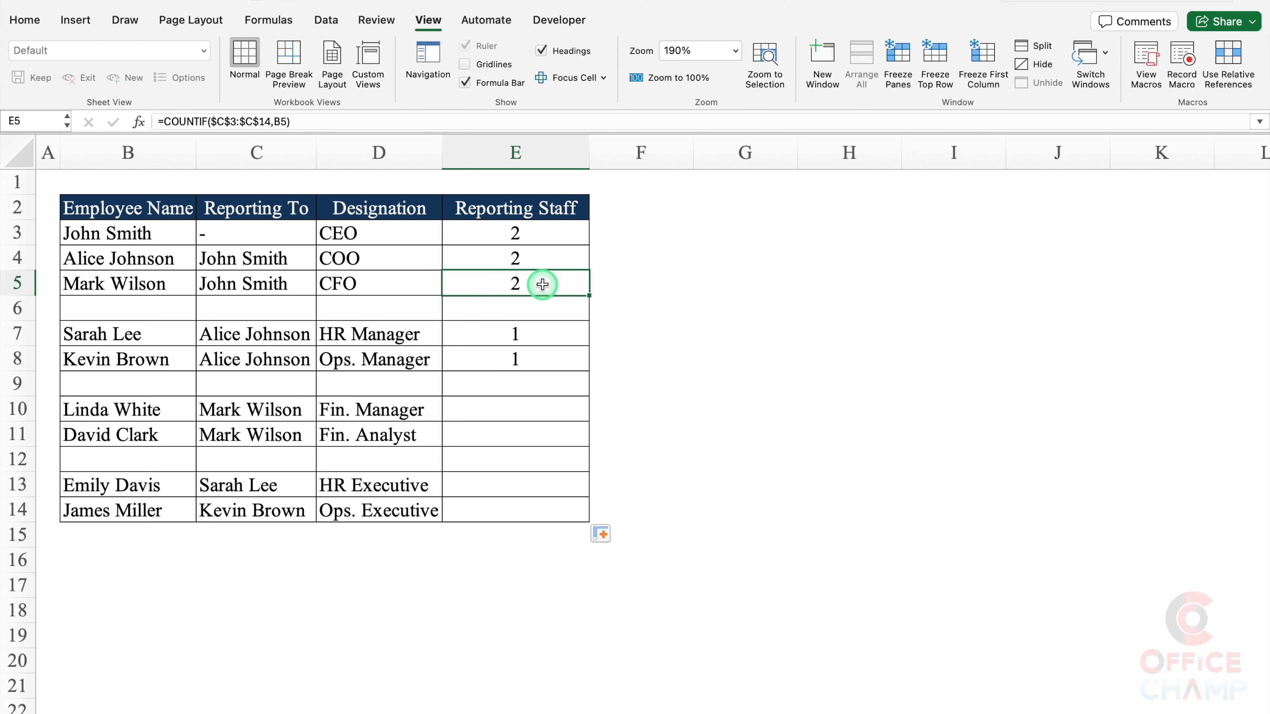
left_click(543, 332)
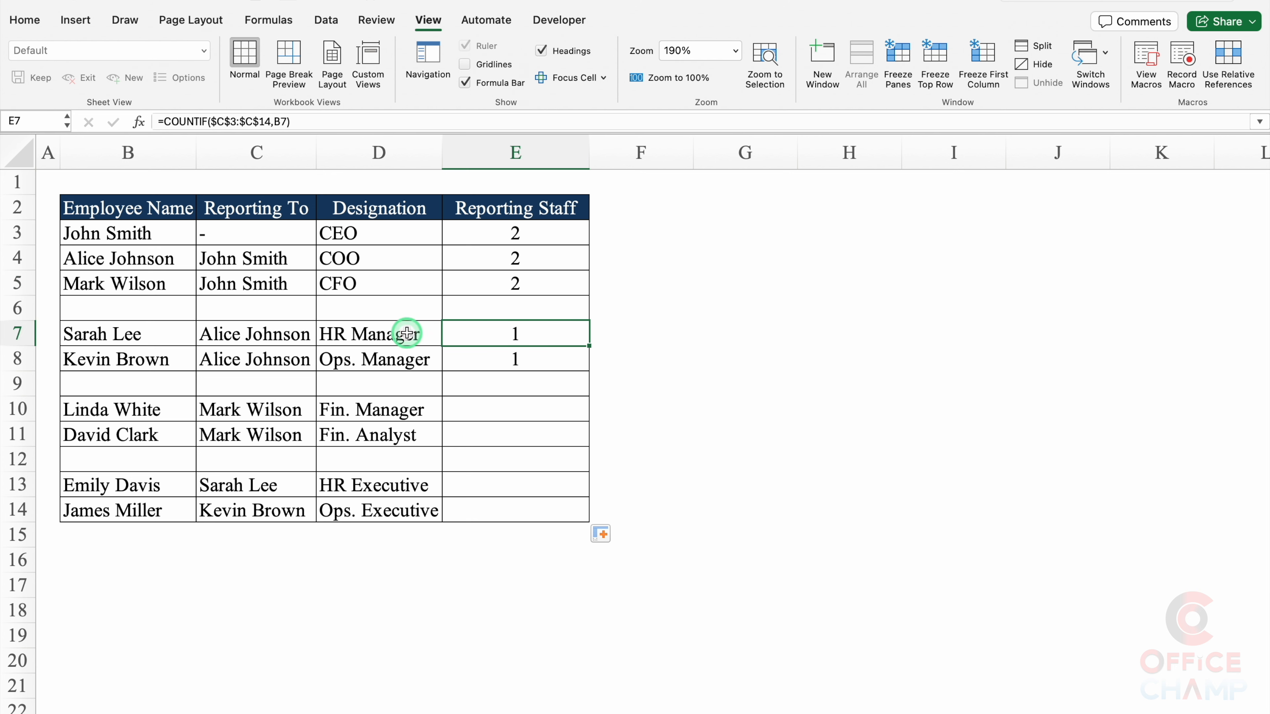
left_click(525, 356)
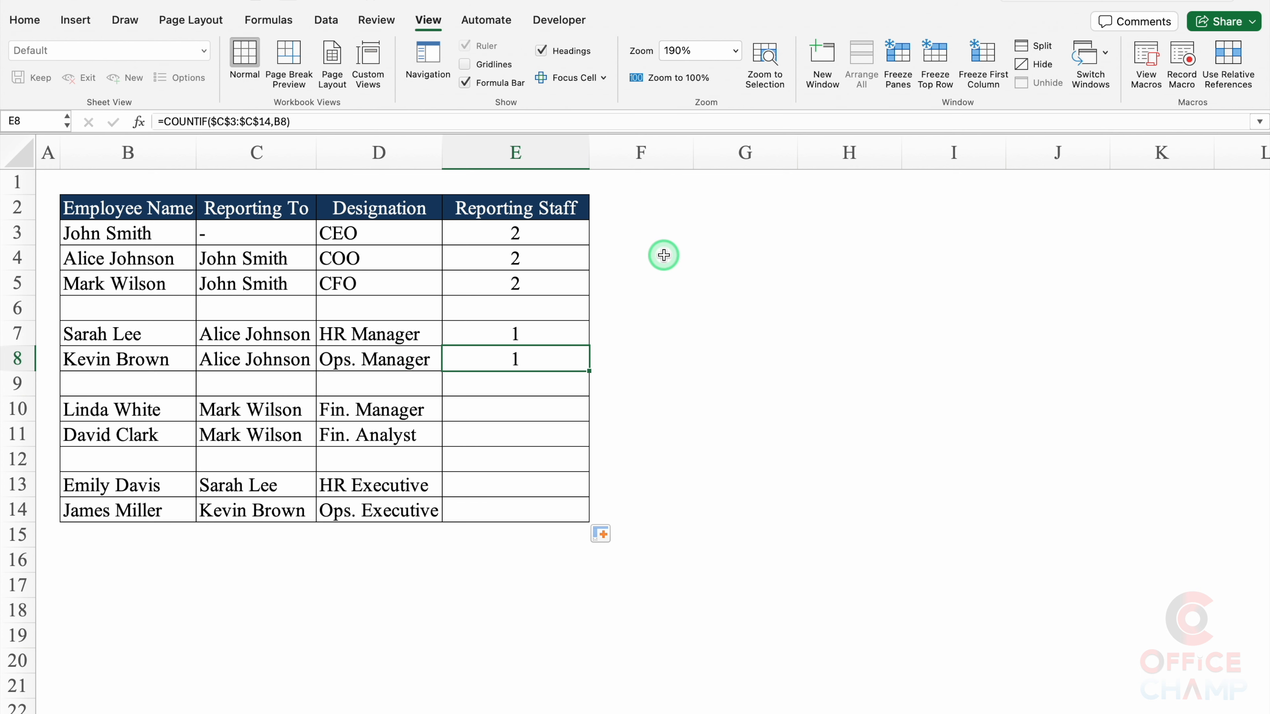
left_click(671, 221)
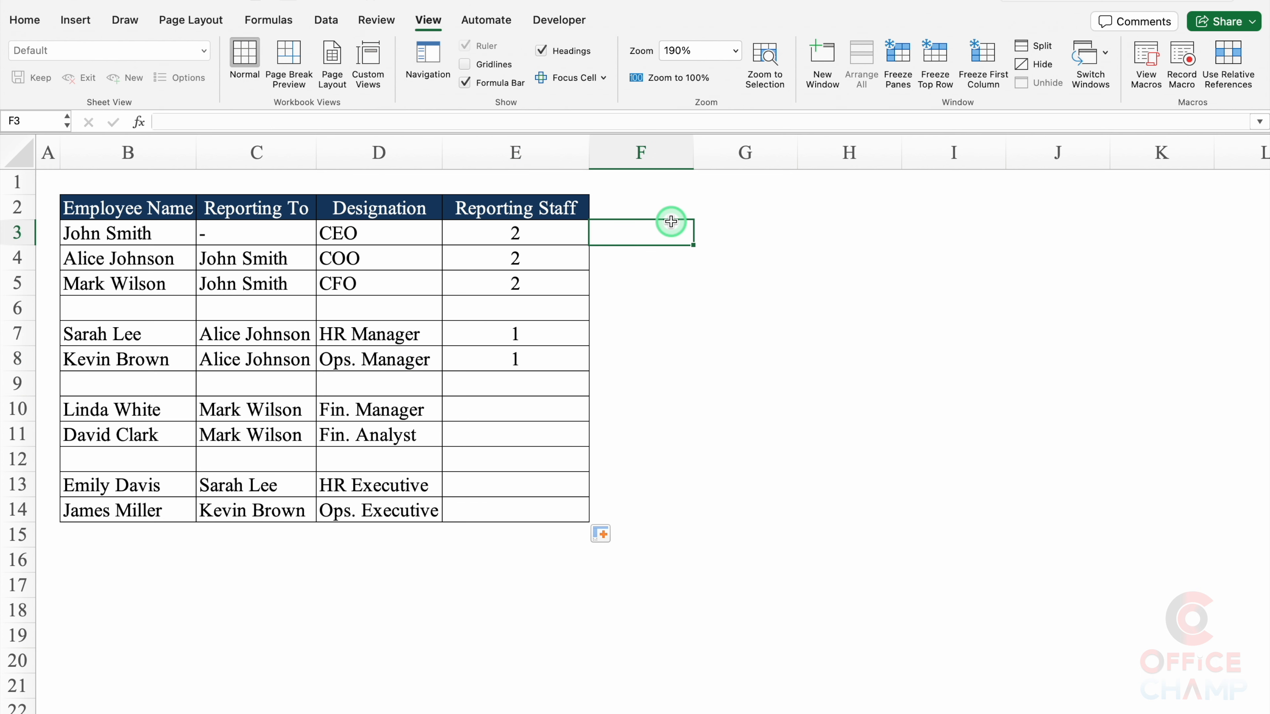
Step: Insert a basic List SmartArt diagram onto the sheet
left_click(78, 21)
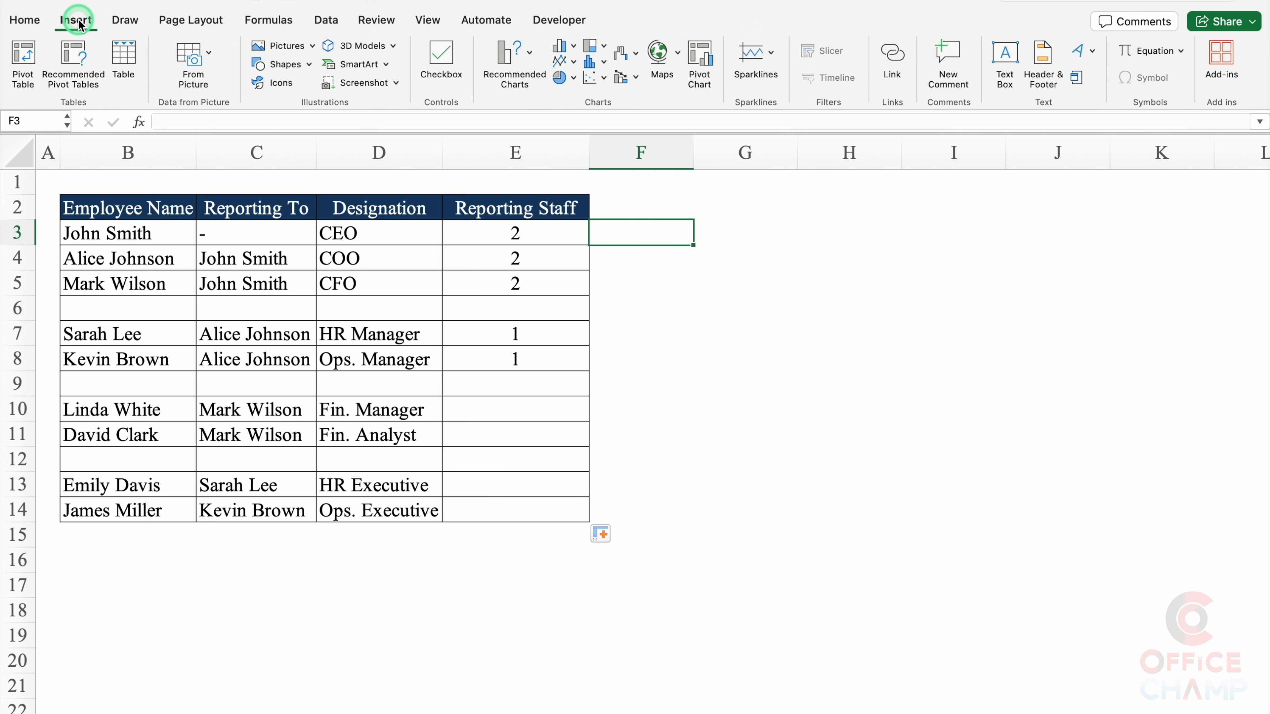
left_click(388, 65)
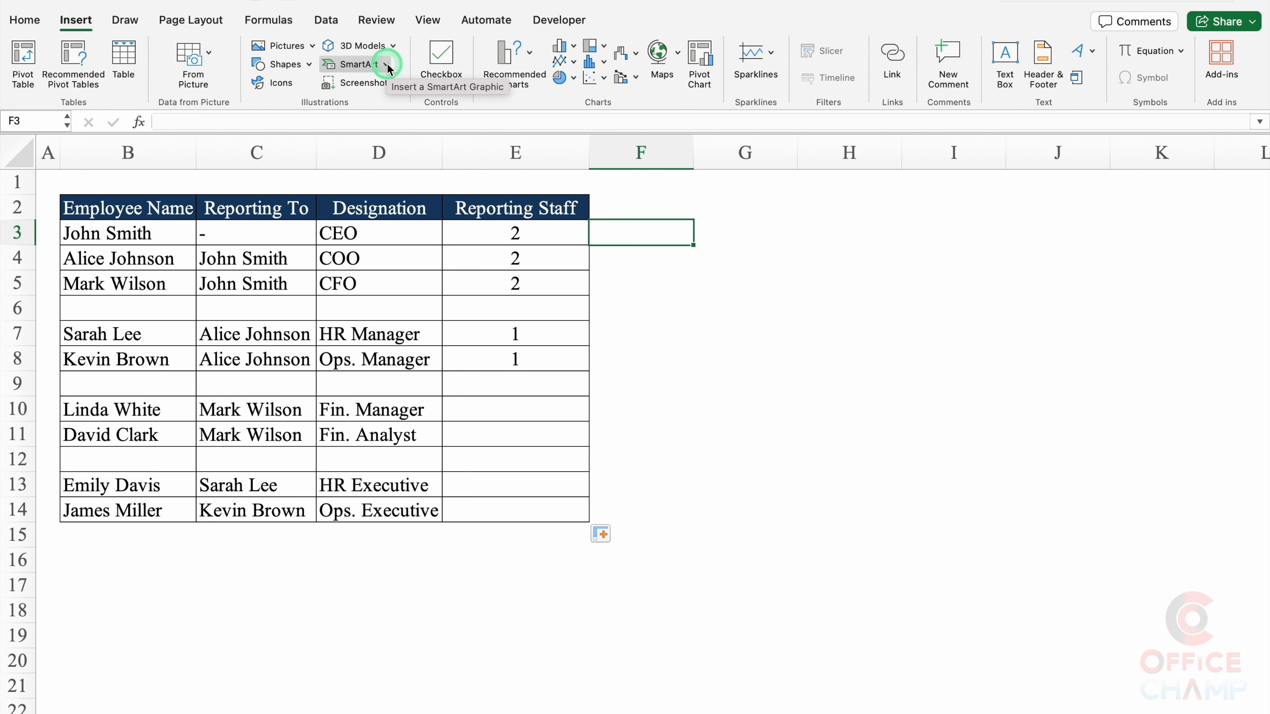
left_click(387, 65)
left_click(404, 89)
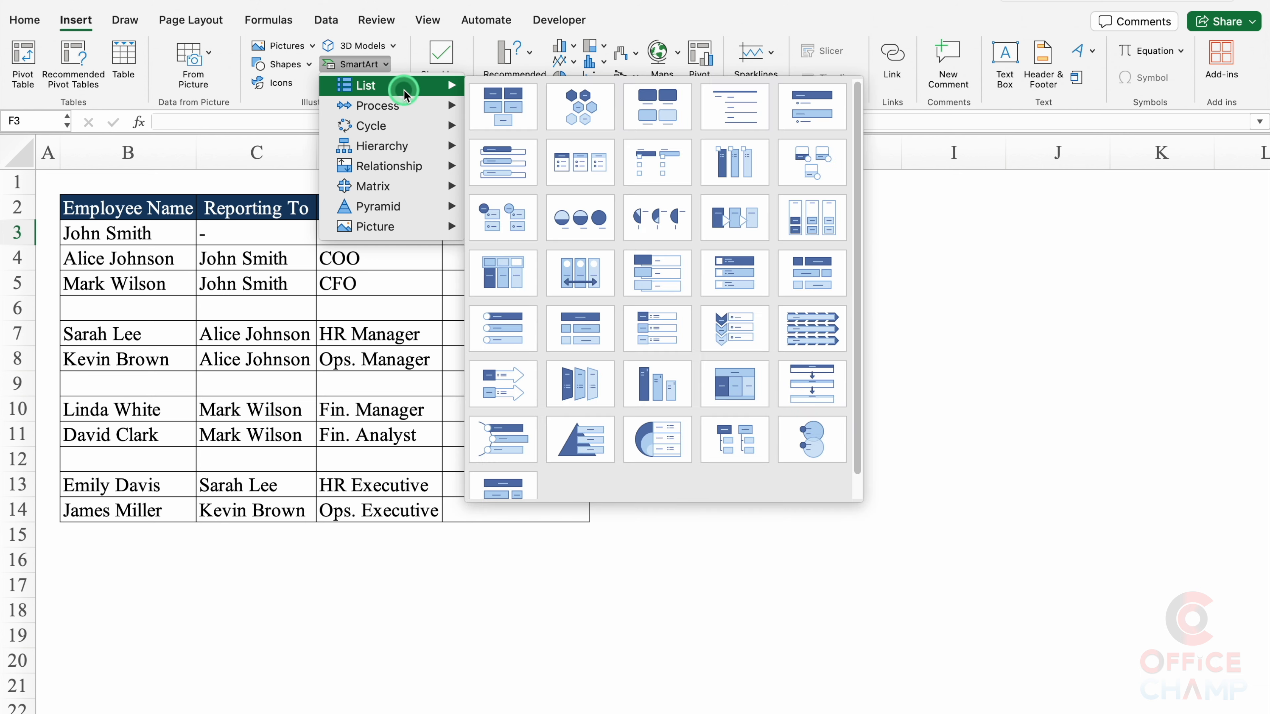
left_click(504, 108)
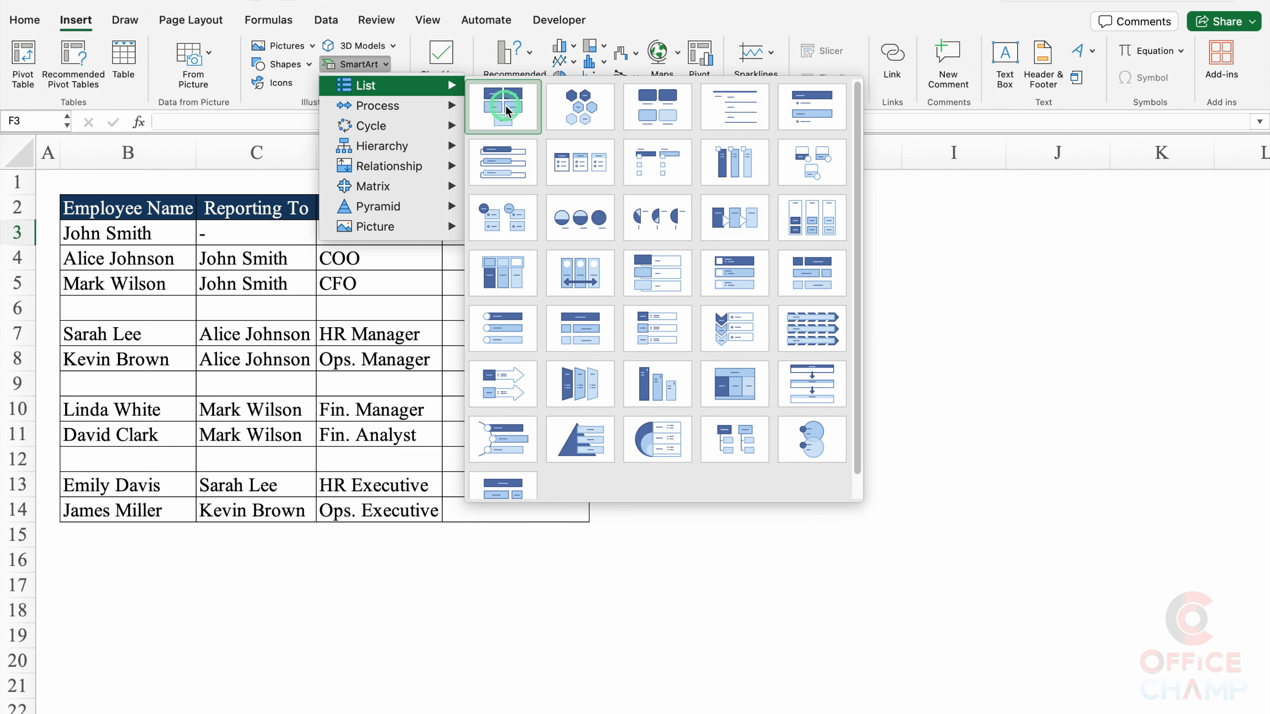
left_click(506, 107)
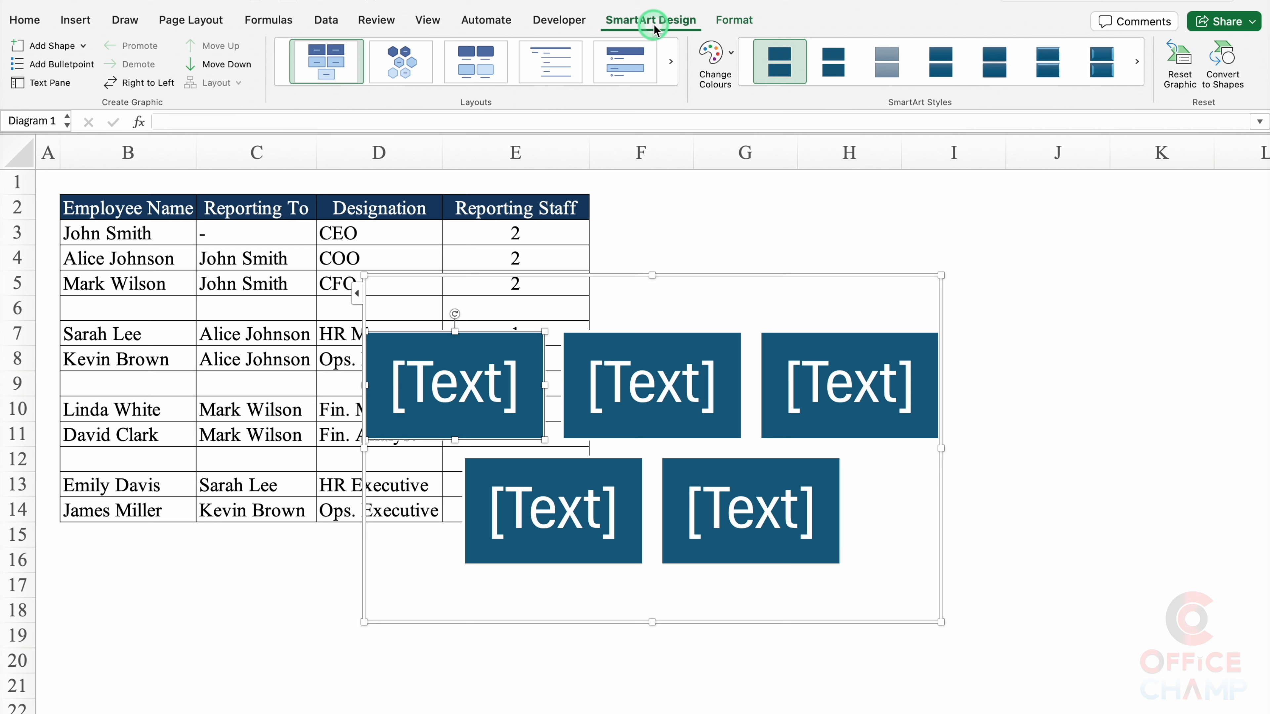
Step: Switch the diagram to the circle-picture Hierarchy layout
left_click(478, 90)
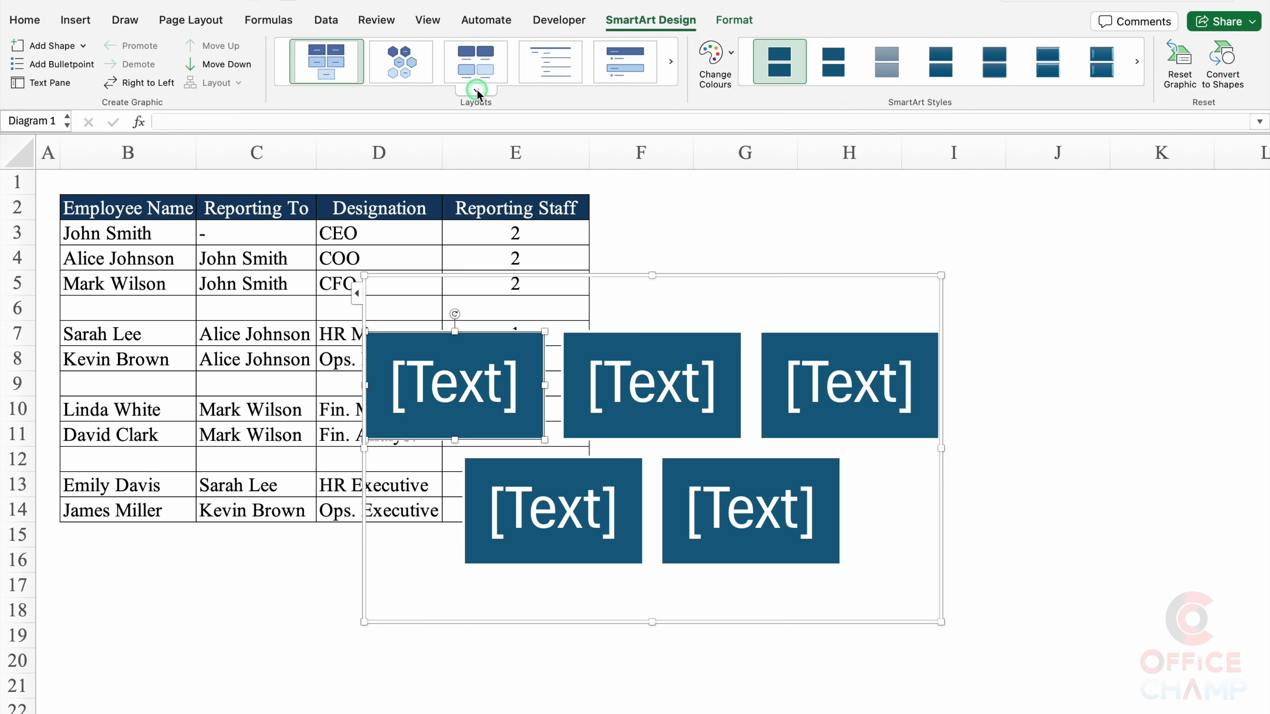
left_click_drag(669, 156, 682, 345)
left_click(312, 216)
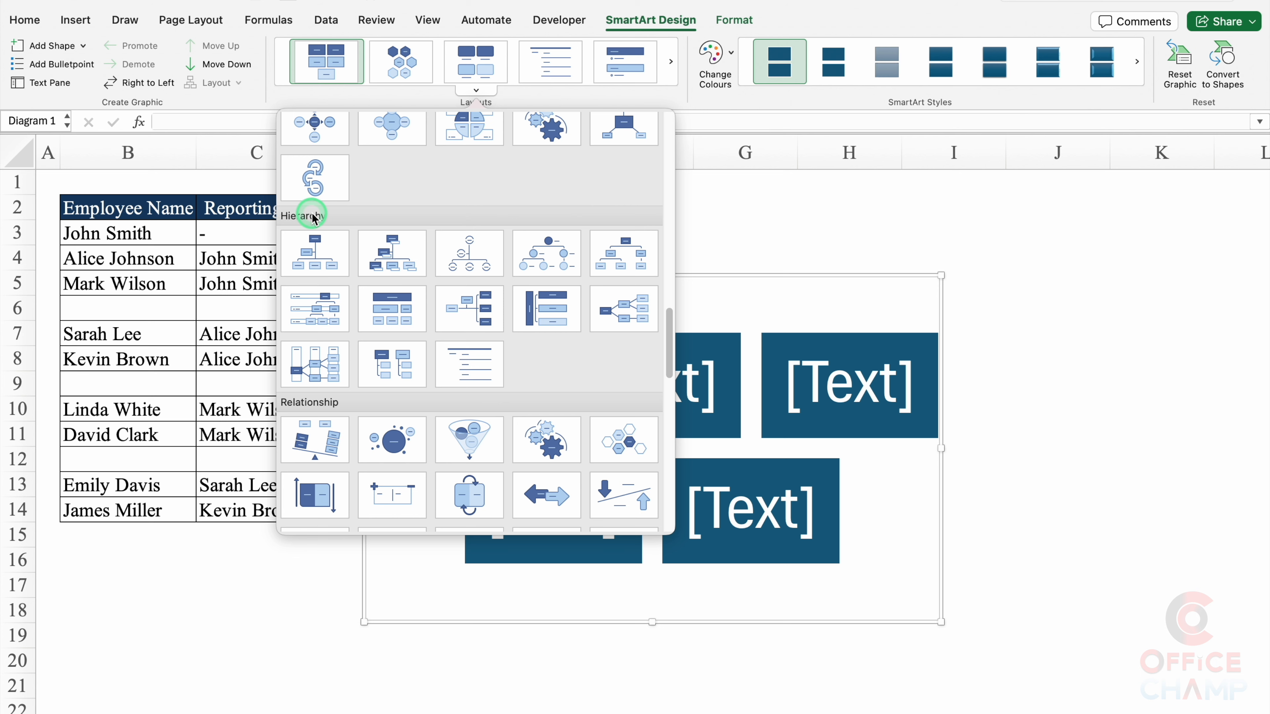
left_click(549, 259)
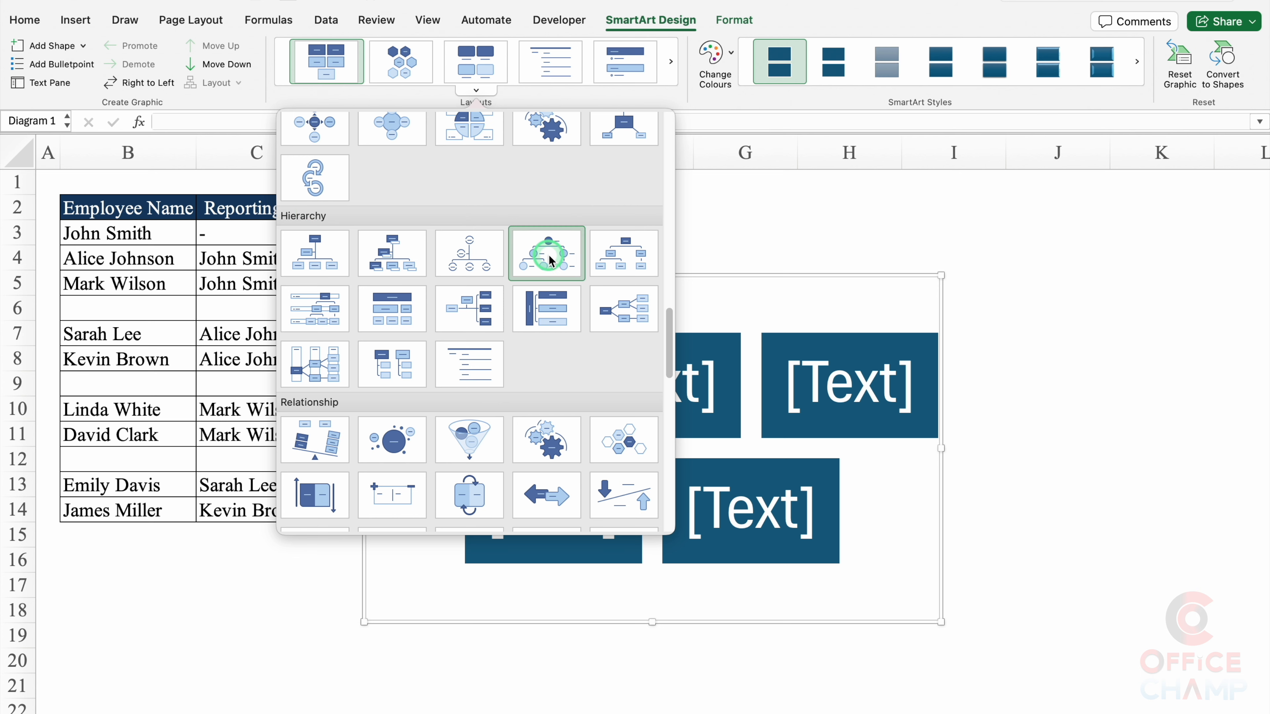
Step: Move the diagram up-right beside the table, enlarge it, and select the top label box
left_click(586, 275)
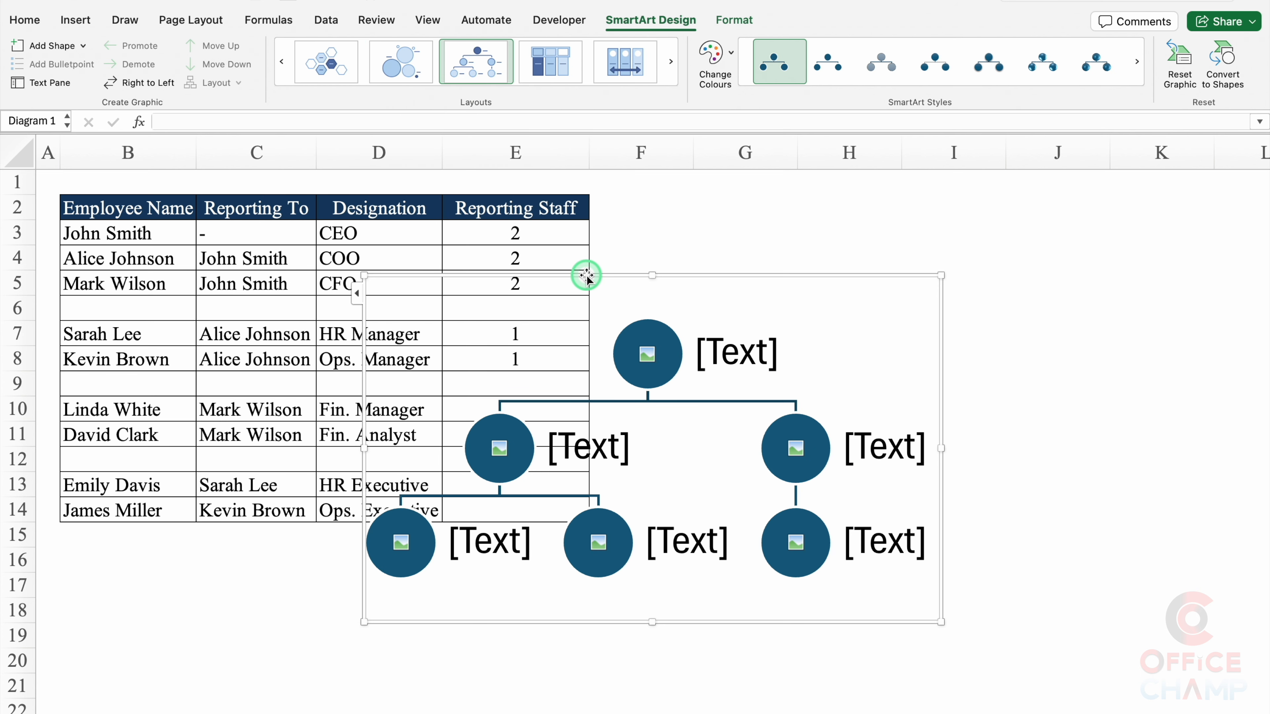
left_click_drag(587, 275, 824, 217)
scroll(823, 216, "down", 5)
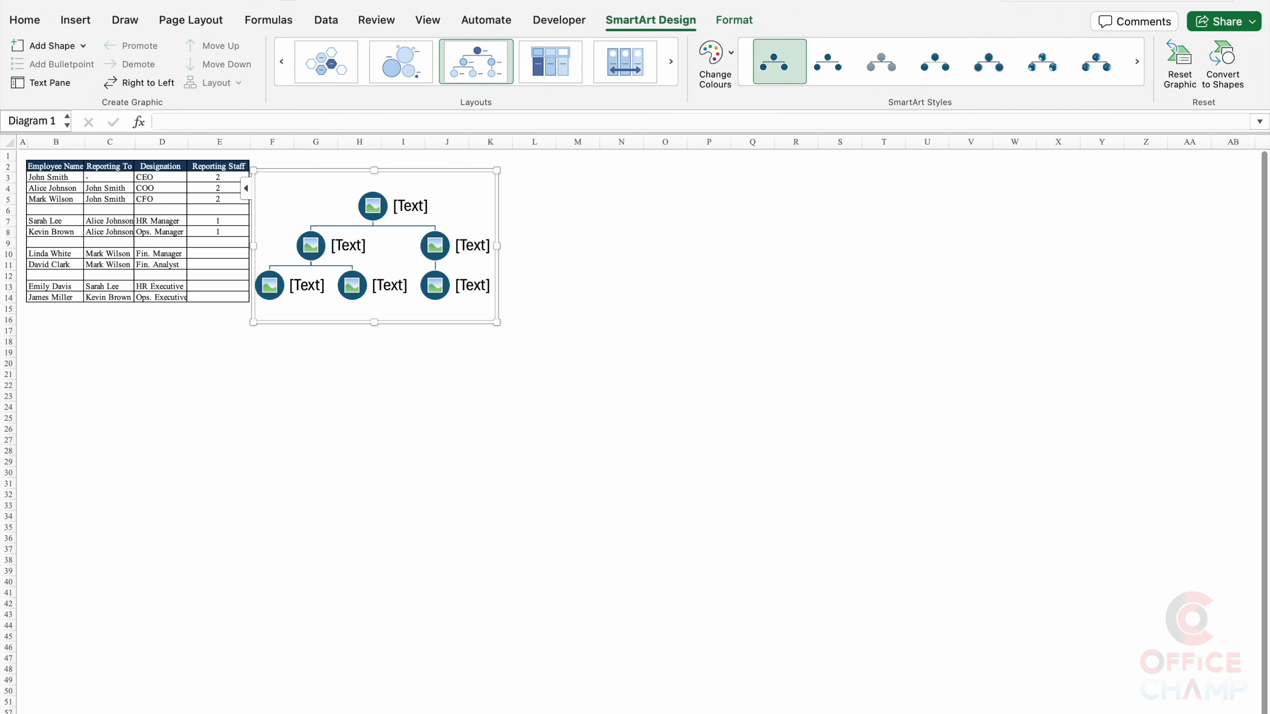
left_click_drag(497, 323, 1172, 619)
left_click(814, 266)
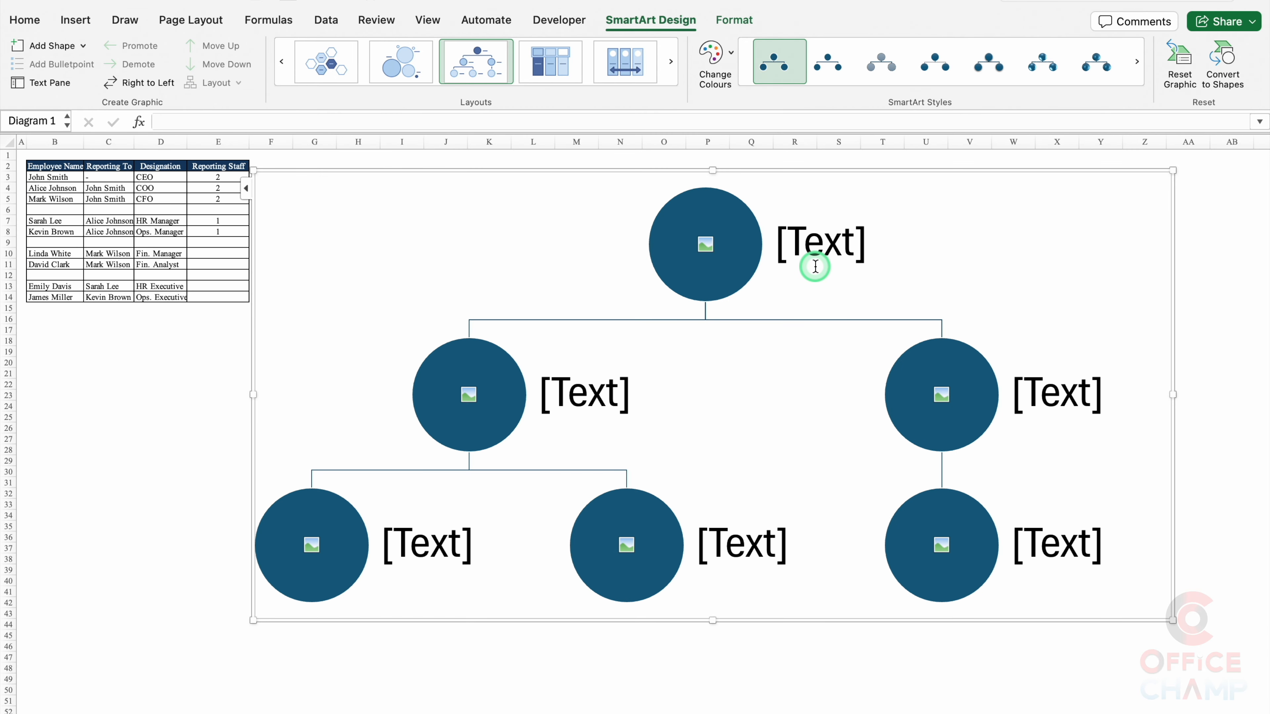
left_click(815, 302)
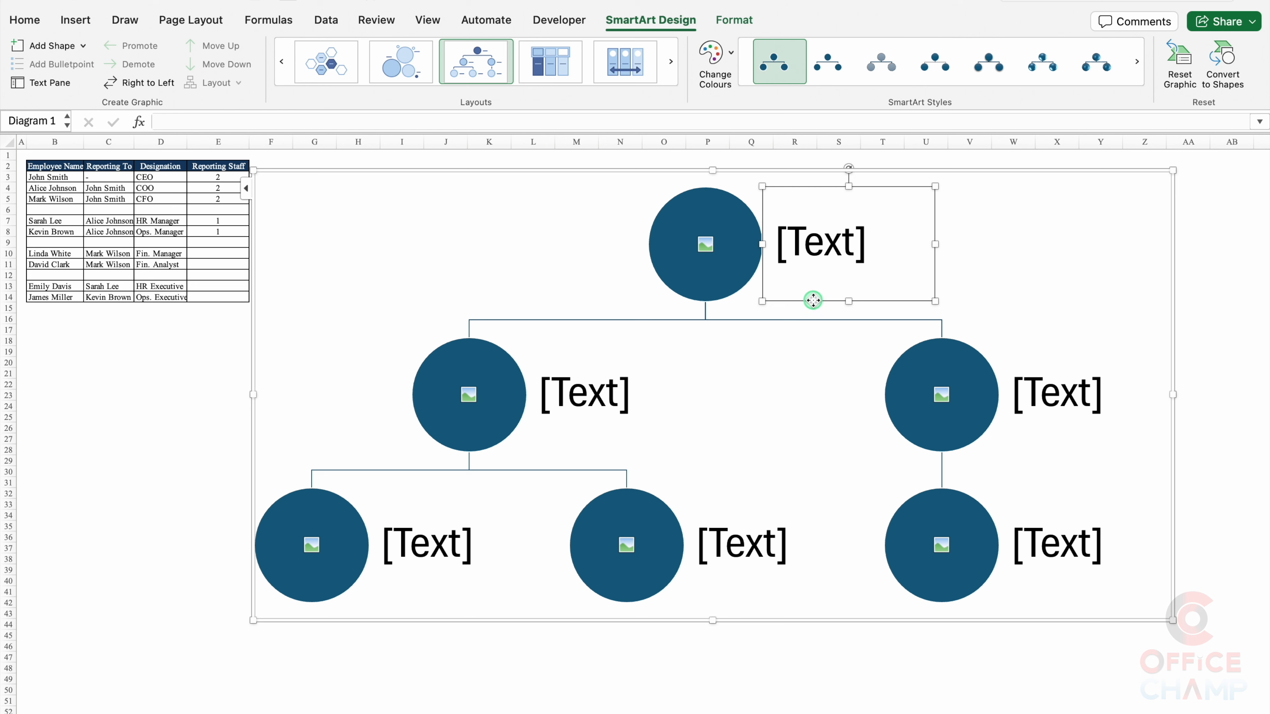
Step: Set the font colour of all six [Text] label boxes to white
left_click(25, 20)
left_click(286, 80)
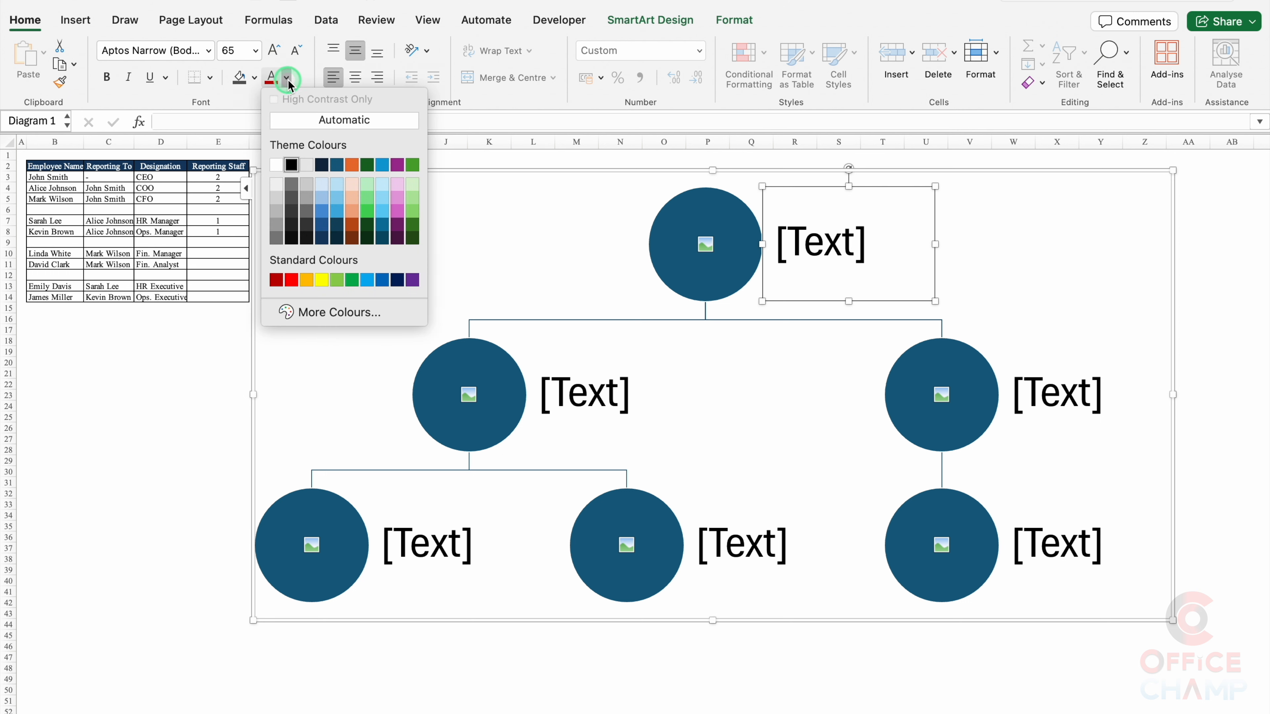
left_click(279, 166)
left_click(601, 420)
key("super+y")
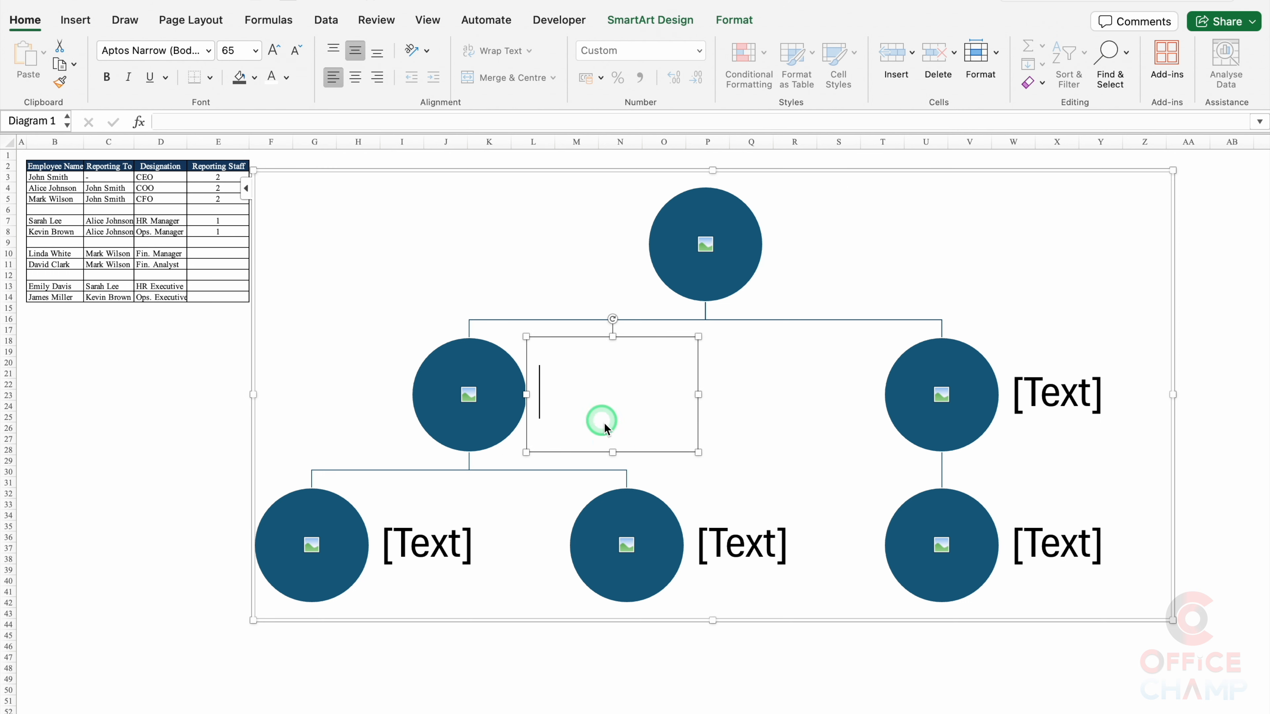
left_click(439, 545)
key("super+y")
left_click(751, 545)
key("super+y")
left_click(1056, 387)
left_click(273, 77)
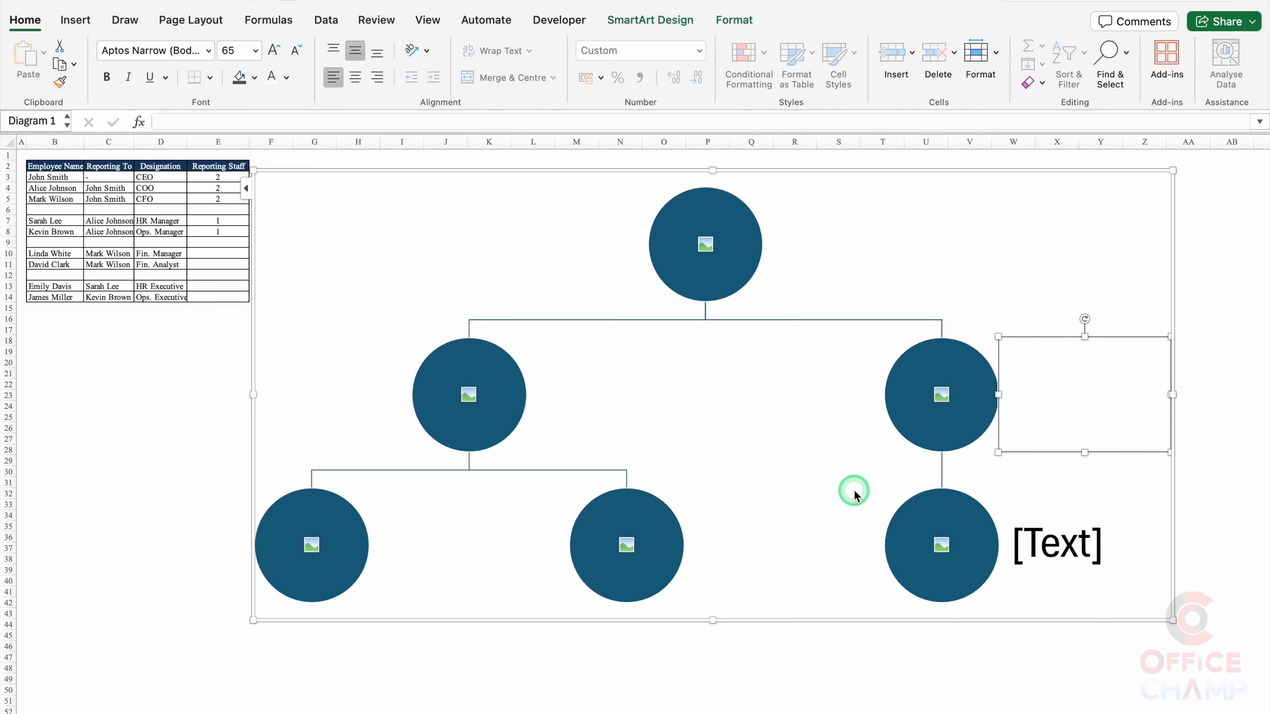
left_click(1056, 545)
left_click(274, 78)
left_click(661, 314)
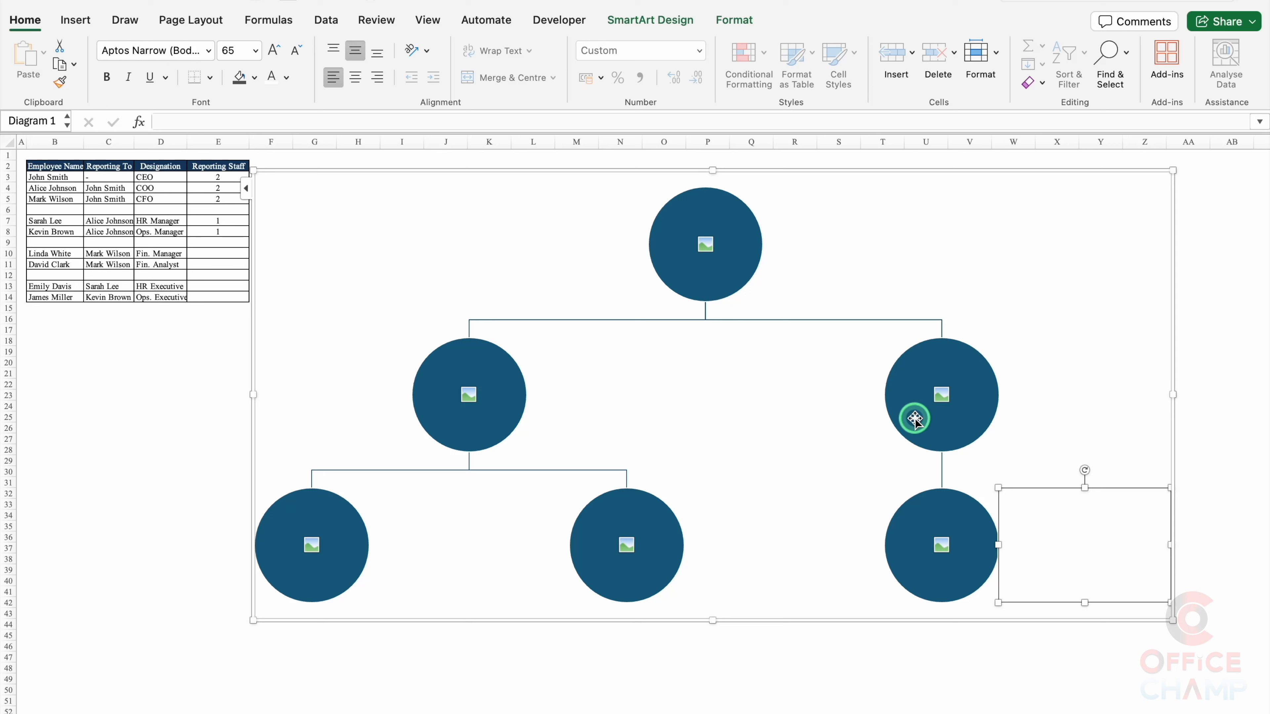
Step: Add a new circle after the bottom-right circle
left_click(968, 503)
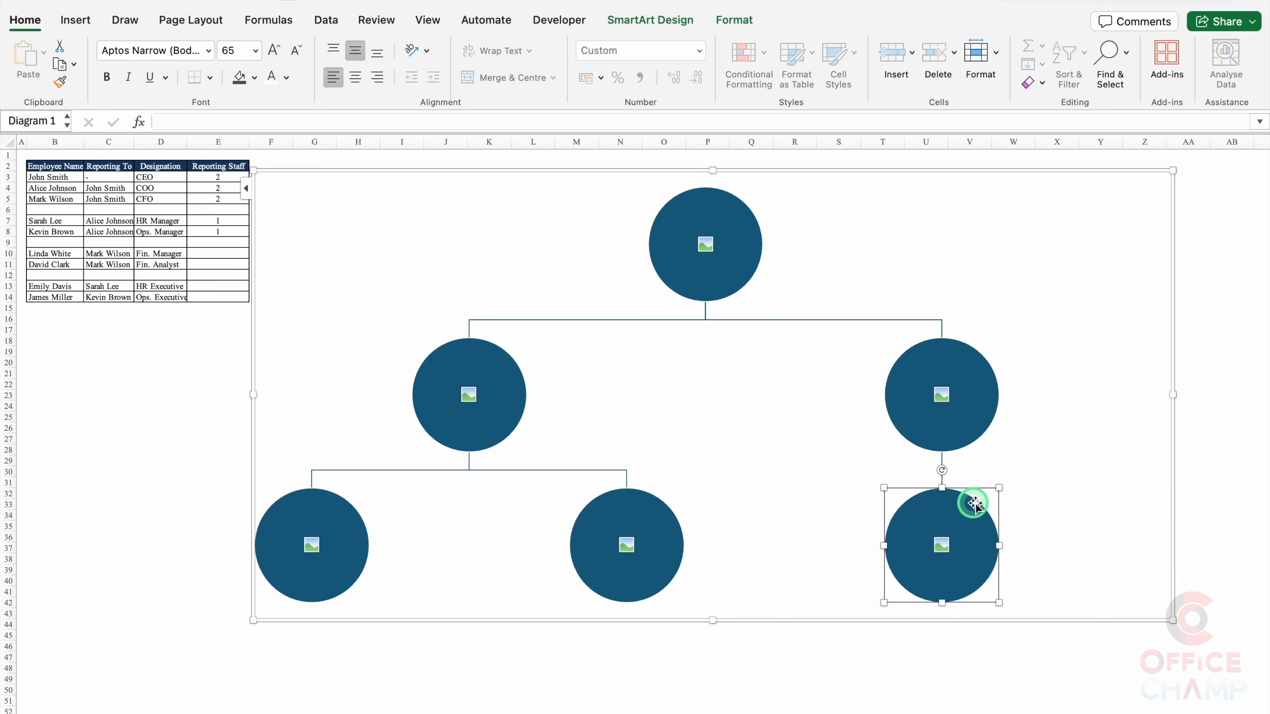
right_click(998, 520)
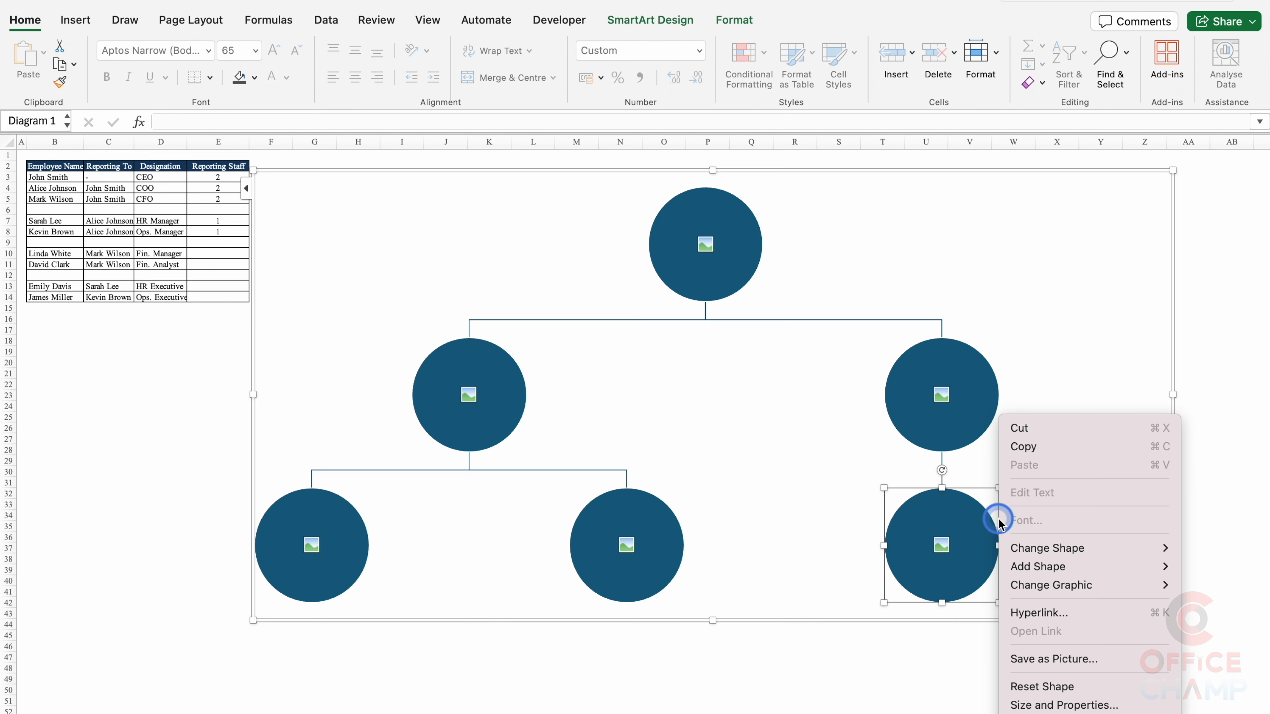
mouse_move(1070, 572)
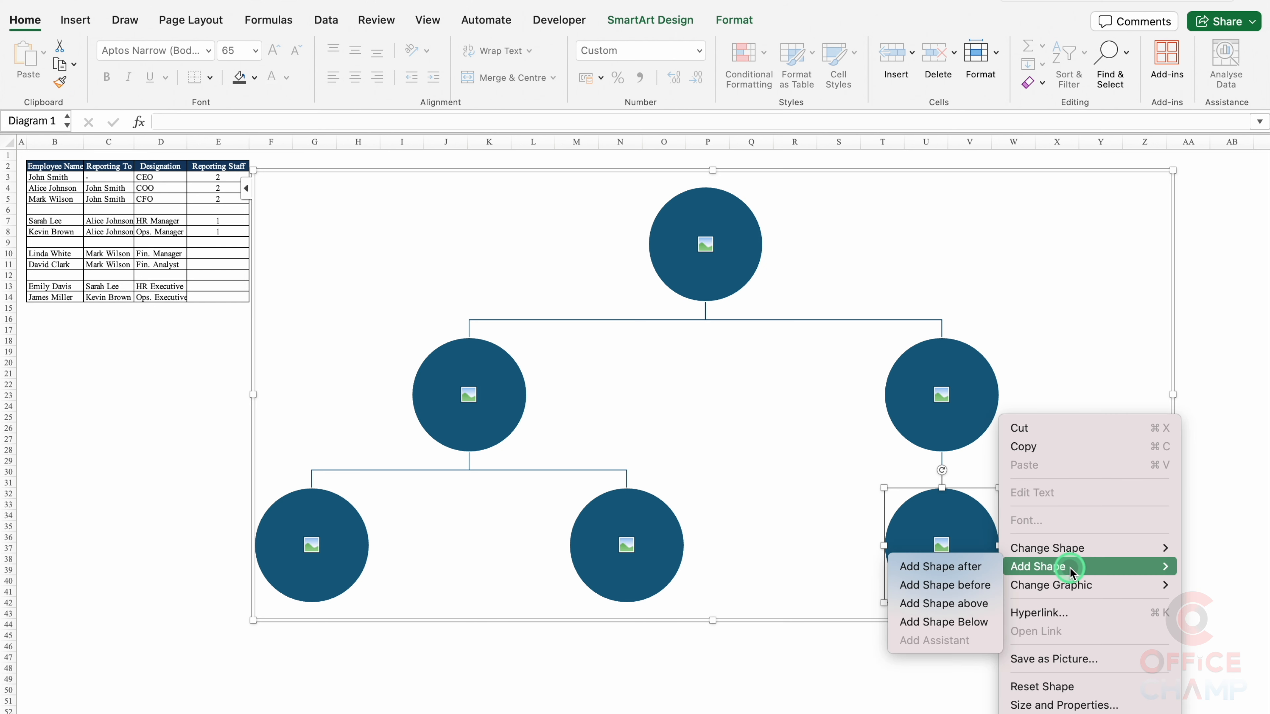
left_click(965, 566)
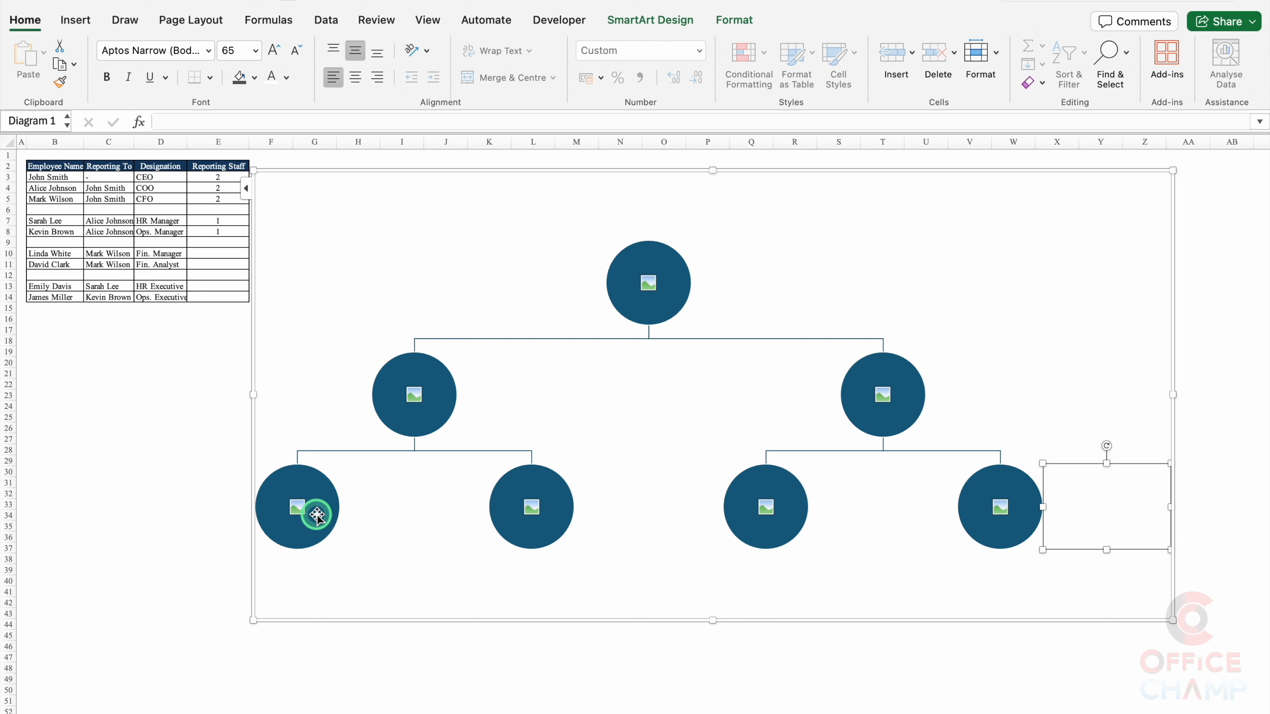
Step: Add a circle below each of the two left-hand bottom circles
left_click(323, 526)
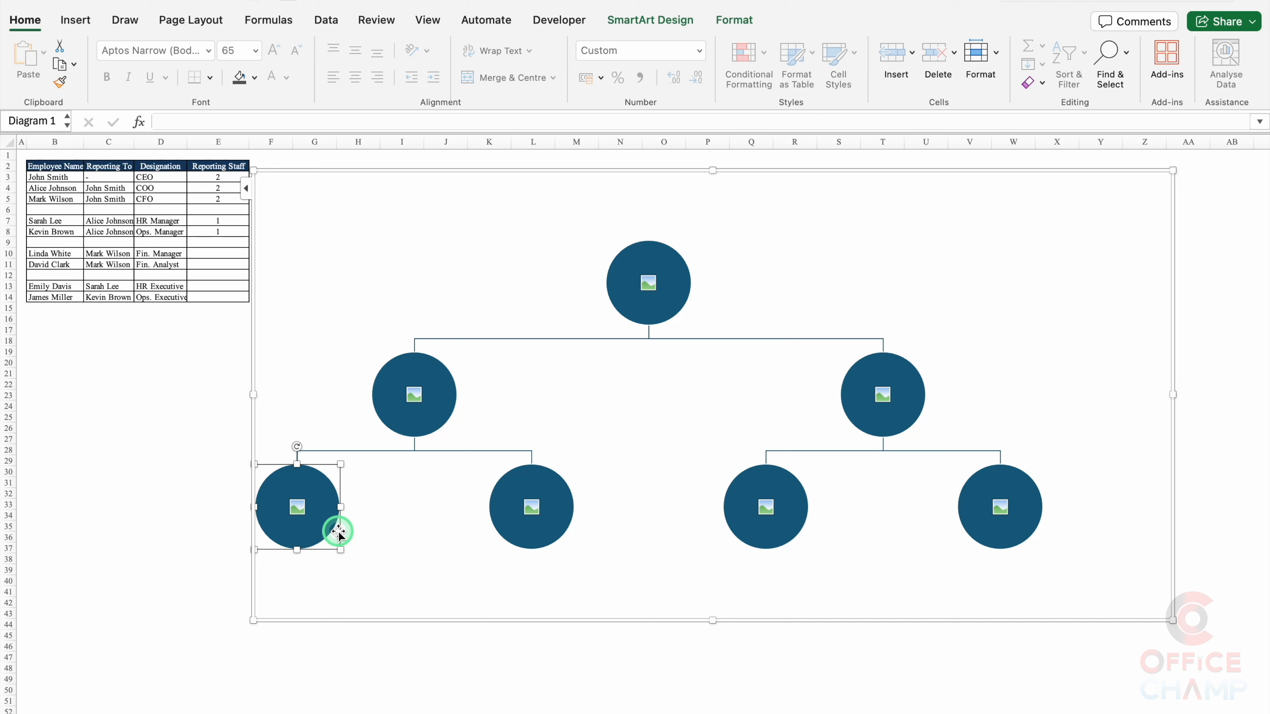
right_click(339, 531)
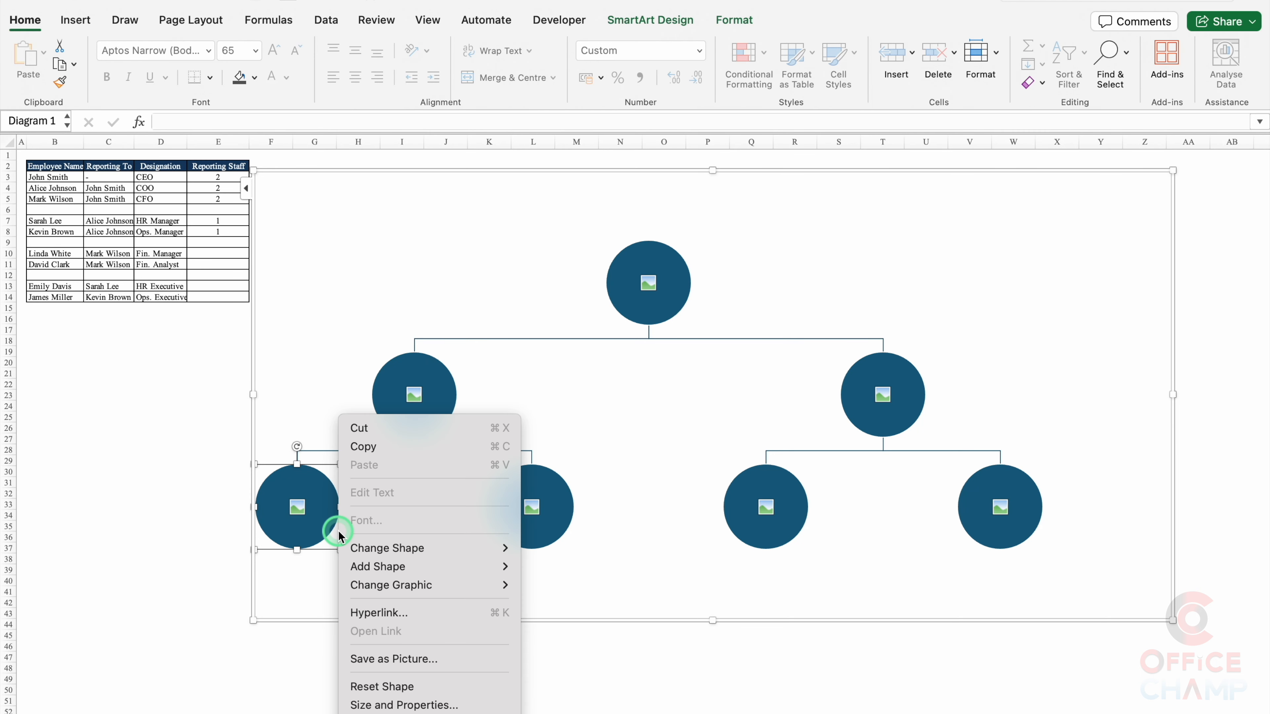
mouse_move(415, 571)
left_click(570, 621)
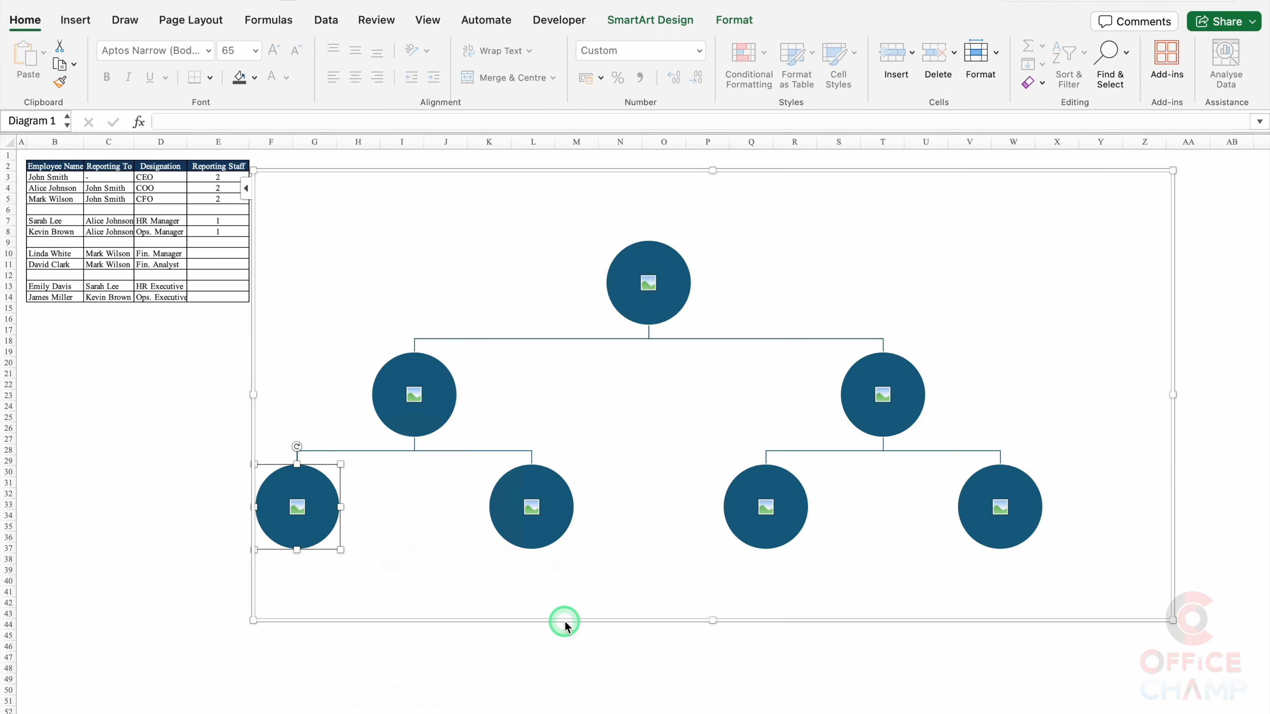
left_click(556, 481)
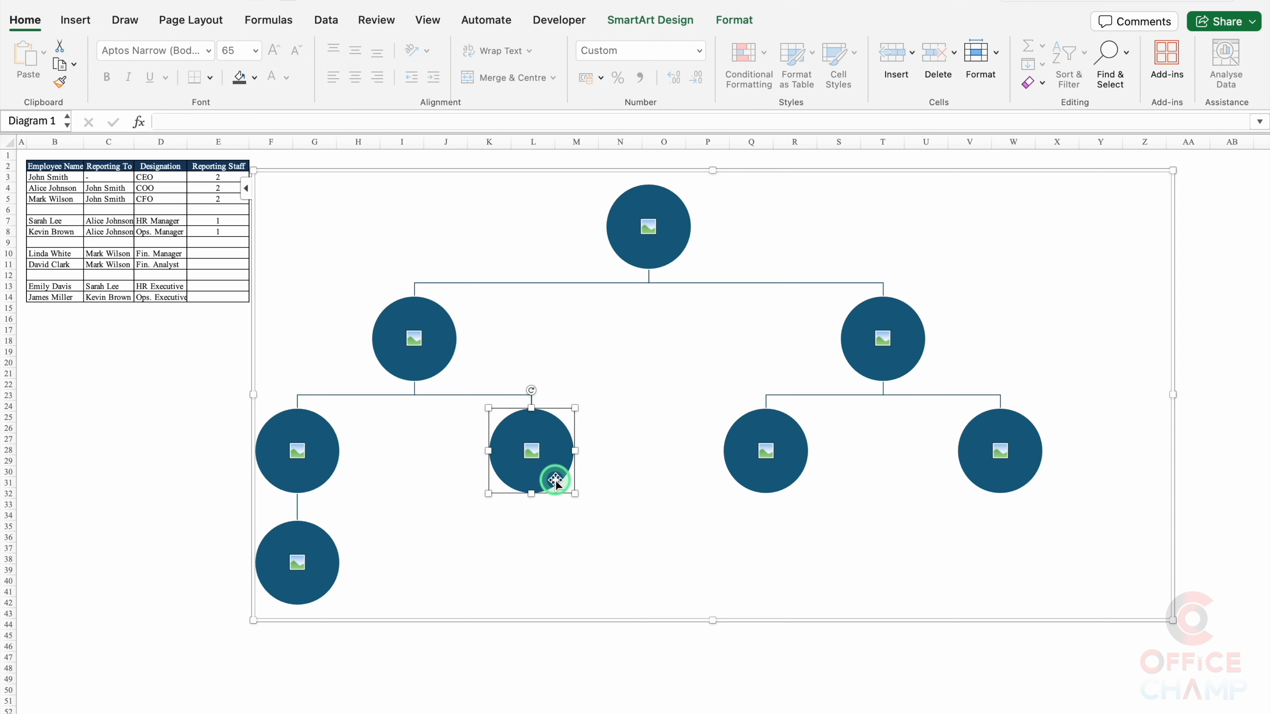
right_click(556, 481)
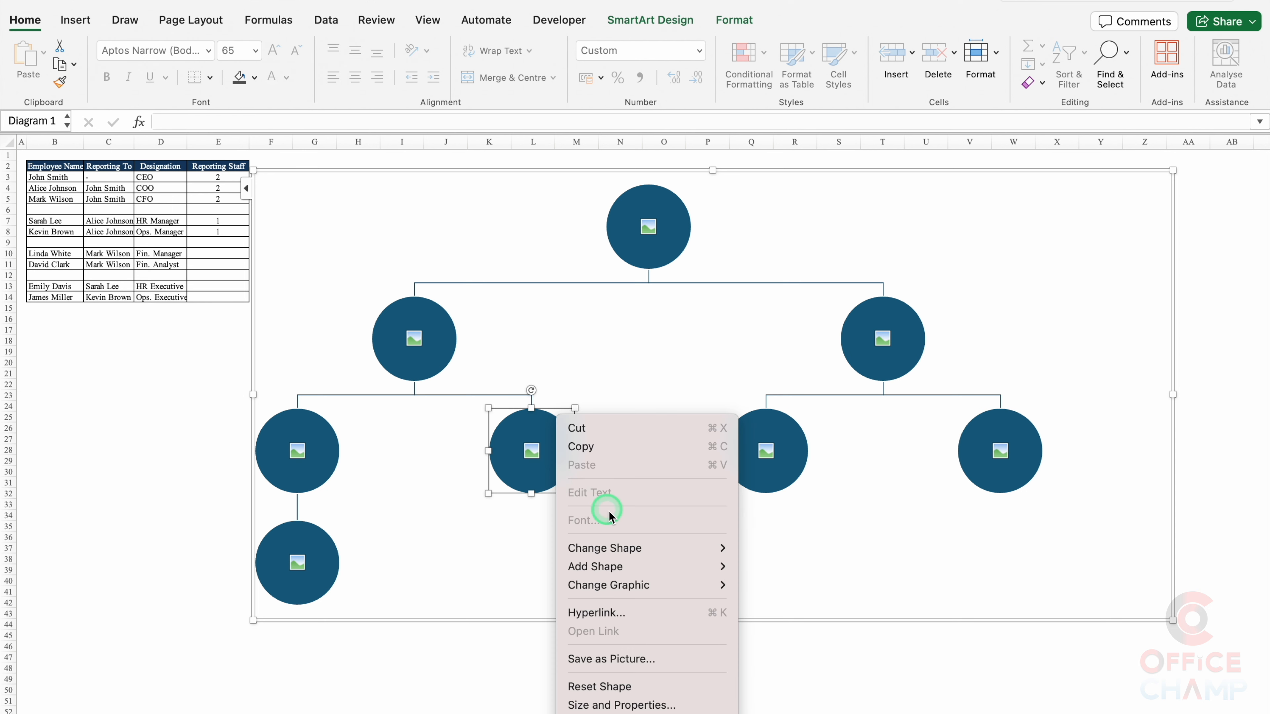
mouse_move(641, 564)
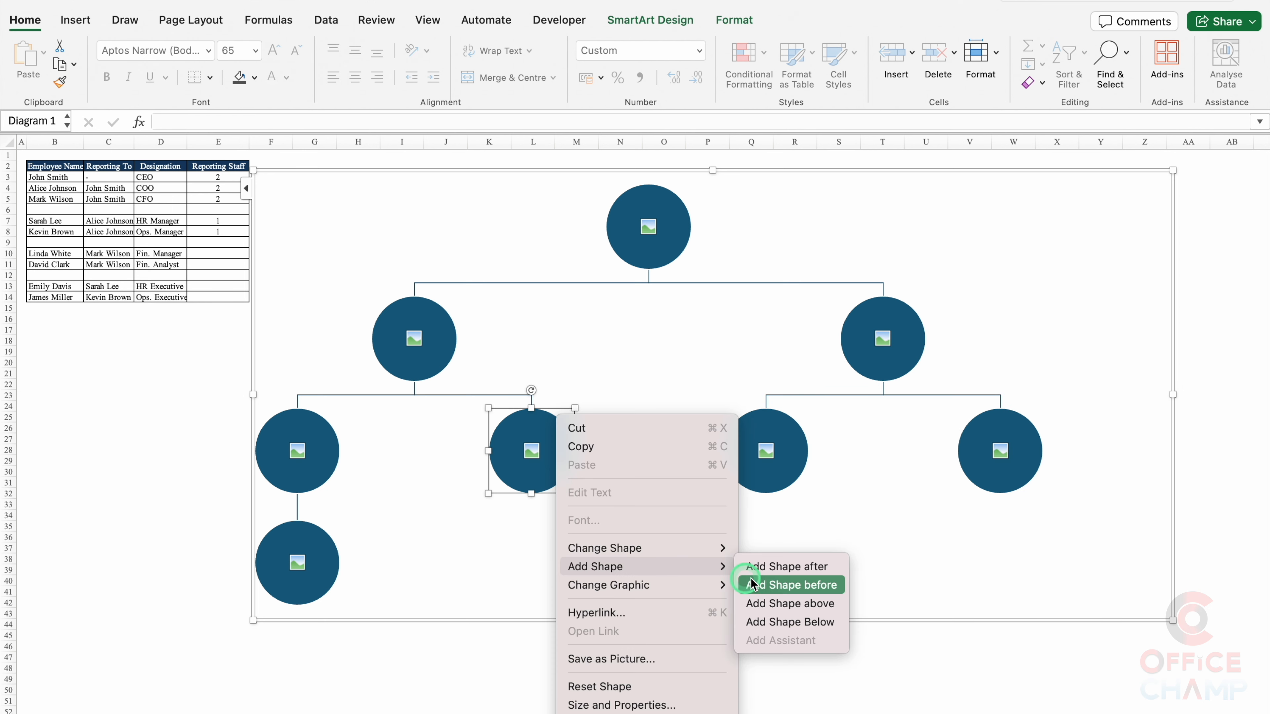
left_click(798, 625)
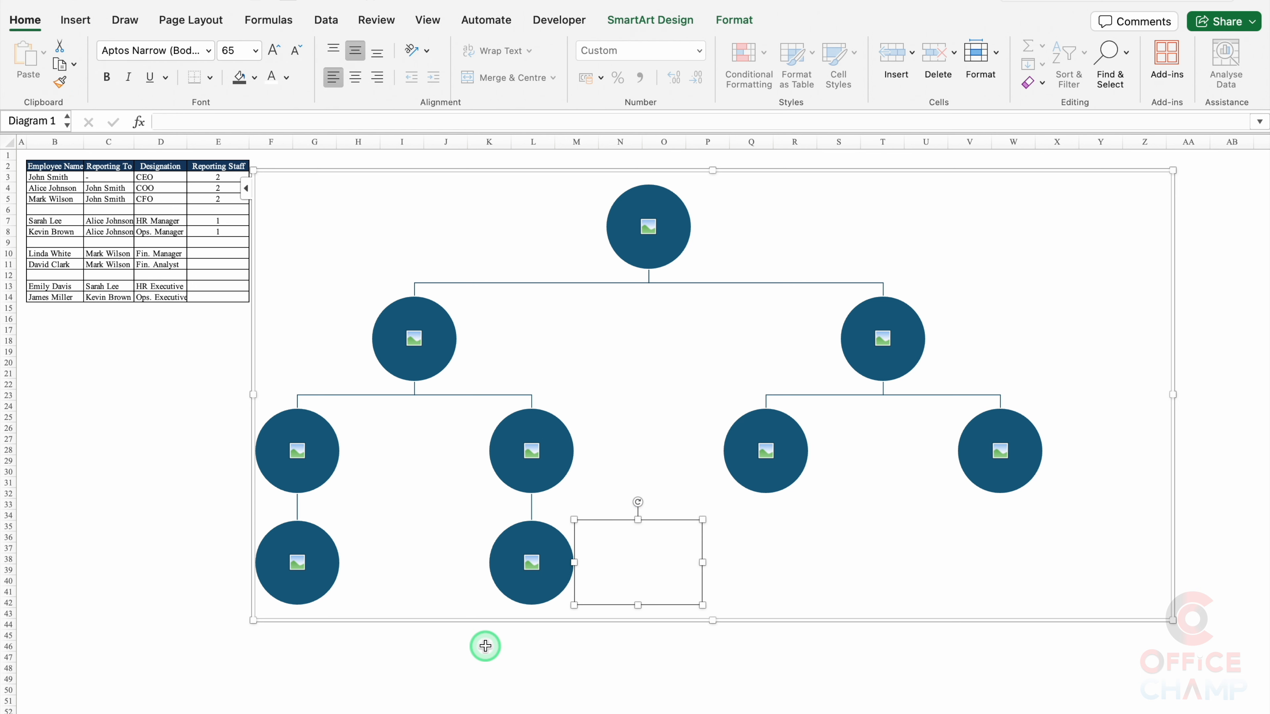
left_click(706, 244)
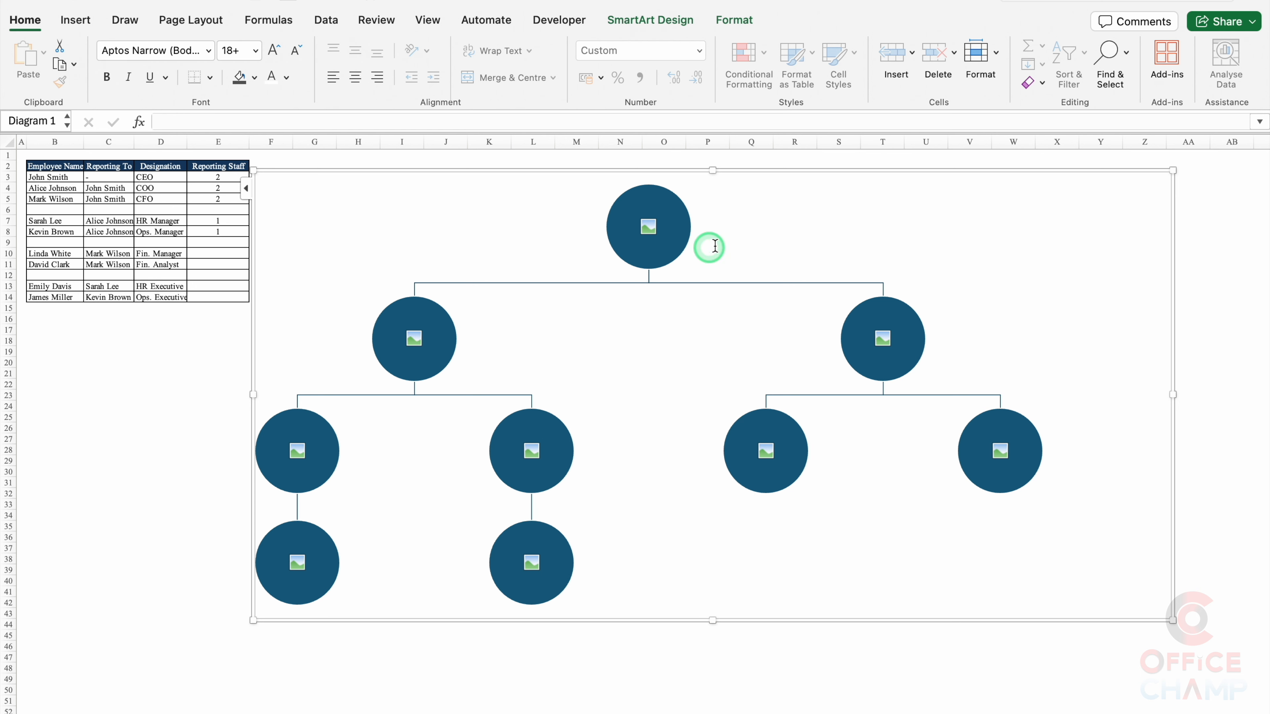
Step: Draw a 1.3 by 3.85 inch rectangle beside the top circle and open Format Shape
left_click(76, 20)
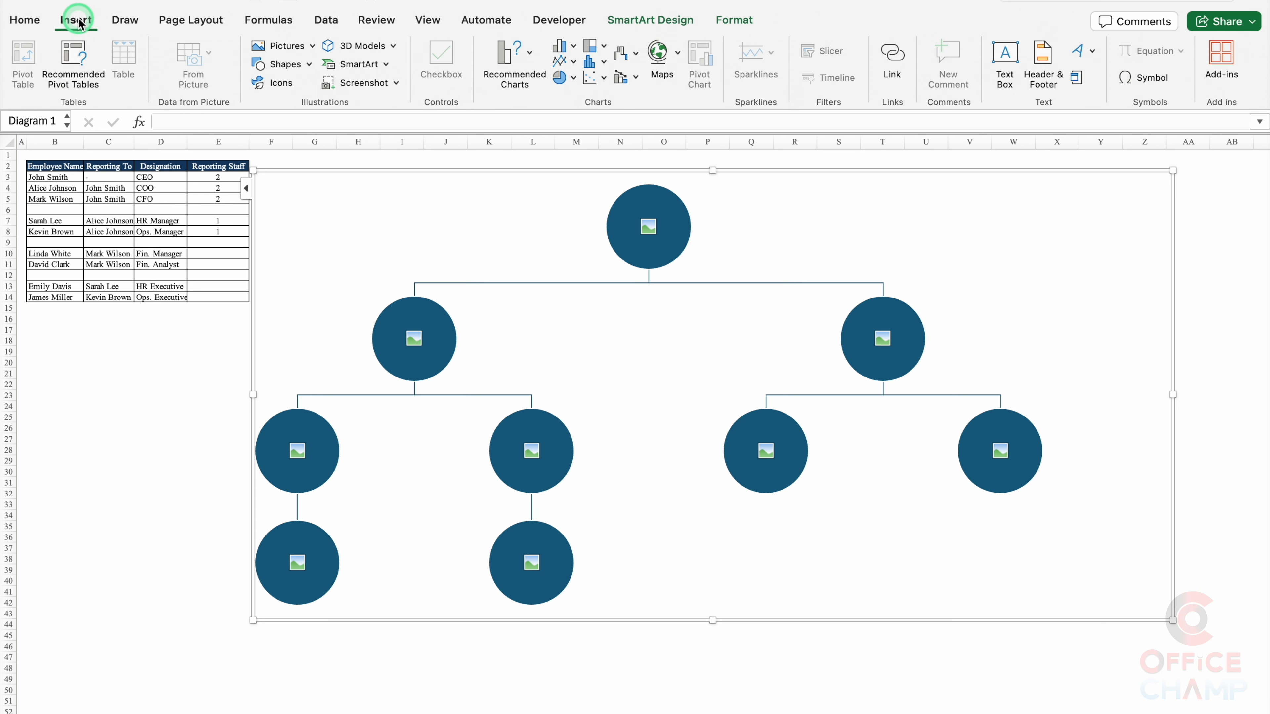
left_click(309, 66)
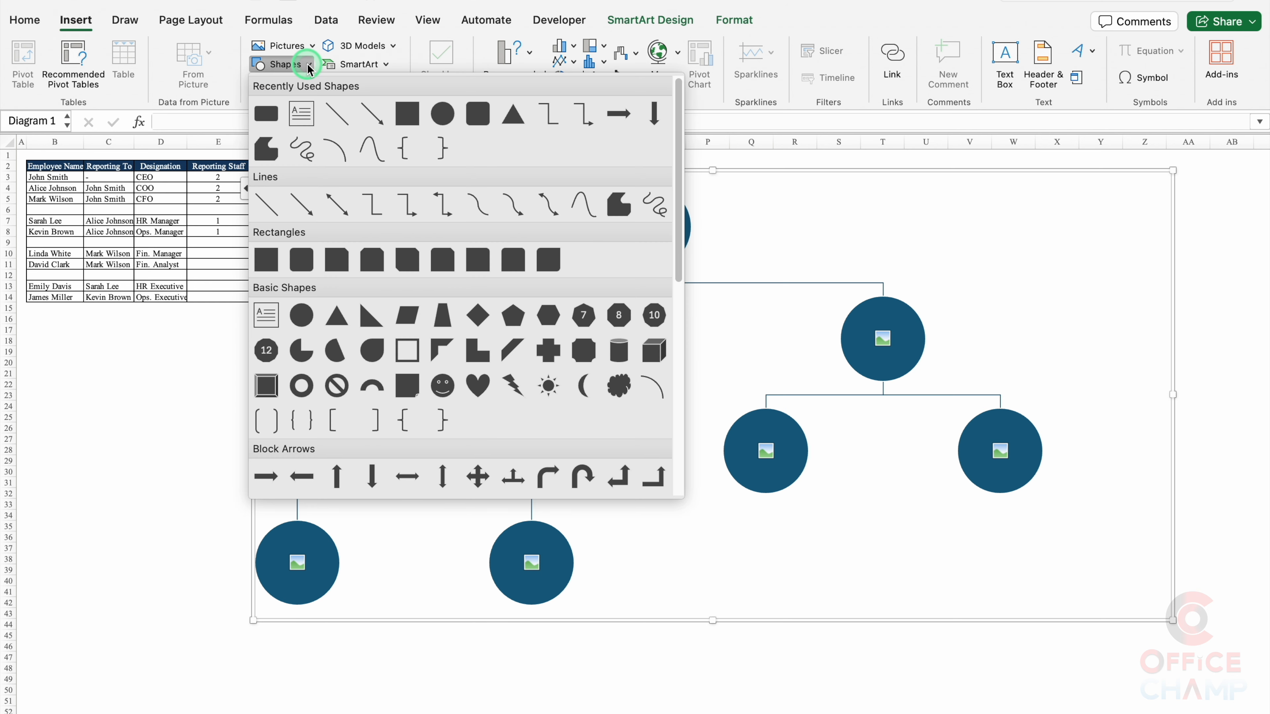
left_click(270, 118)
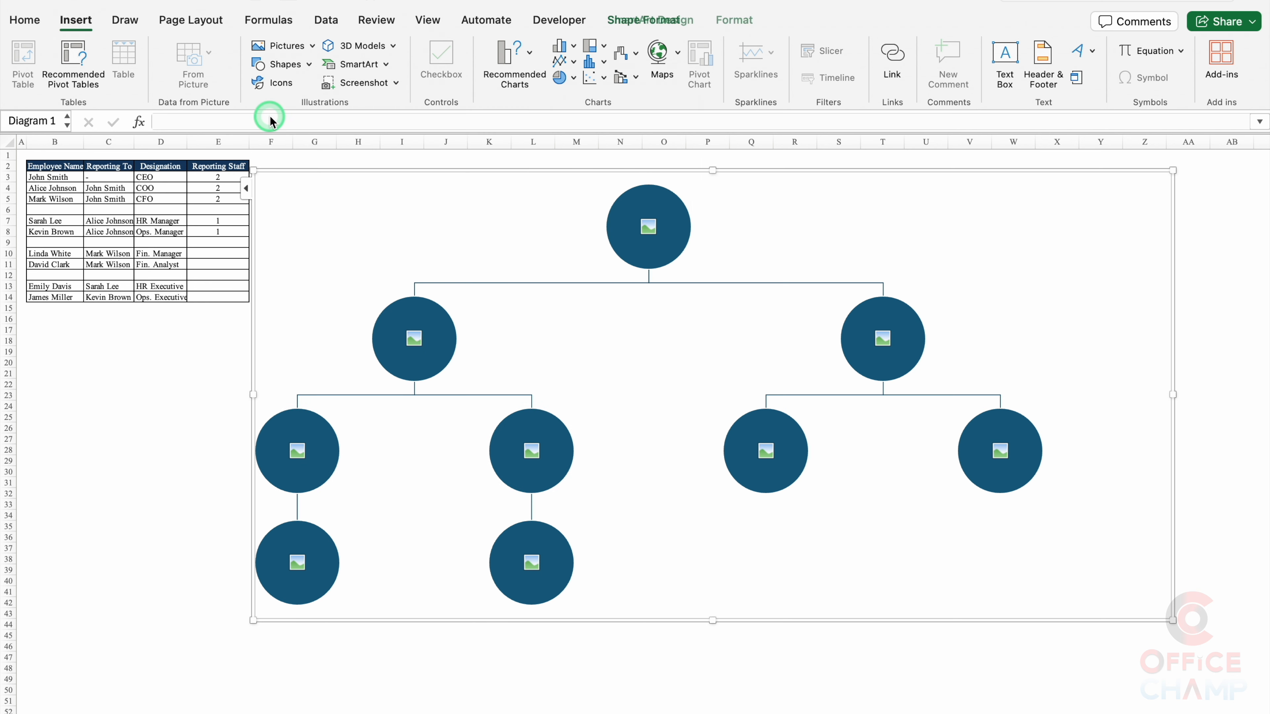
mouse_move(827, 208)
left_mouse_down()
mouse_move(876, 242)
mouse_move(1012, 225)
left_mouse_up()
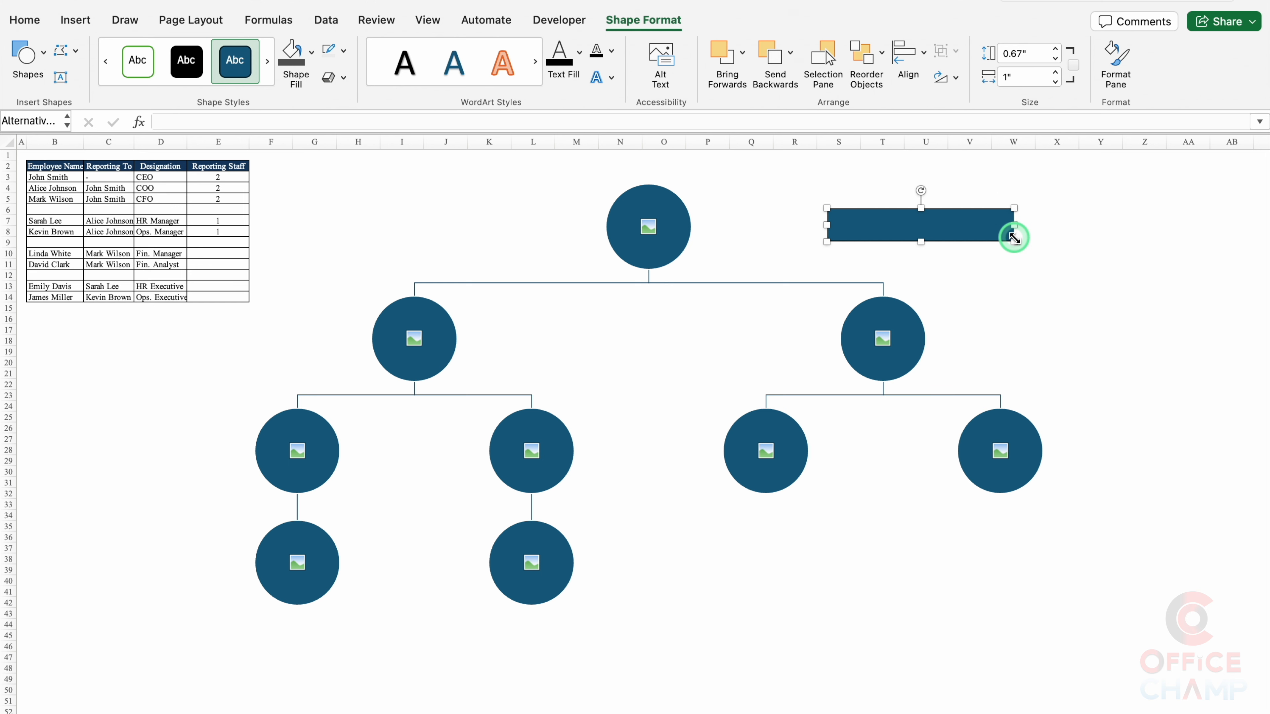
left_click_drag(919, 242, 834, 254)
double_click(834, 253)
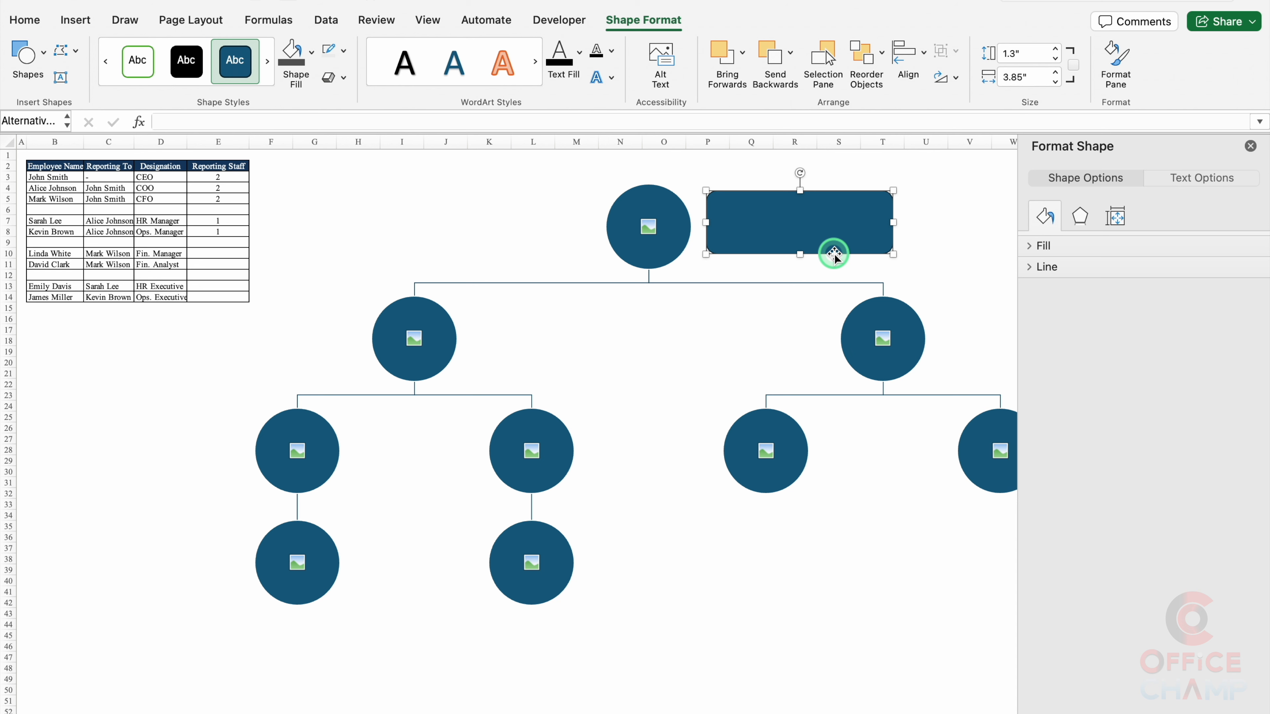
Step: Give the rectangle a black shadow in Format Shape
left_click(1081, 220)
left_click(1060, 246)
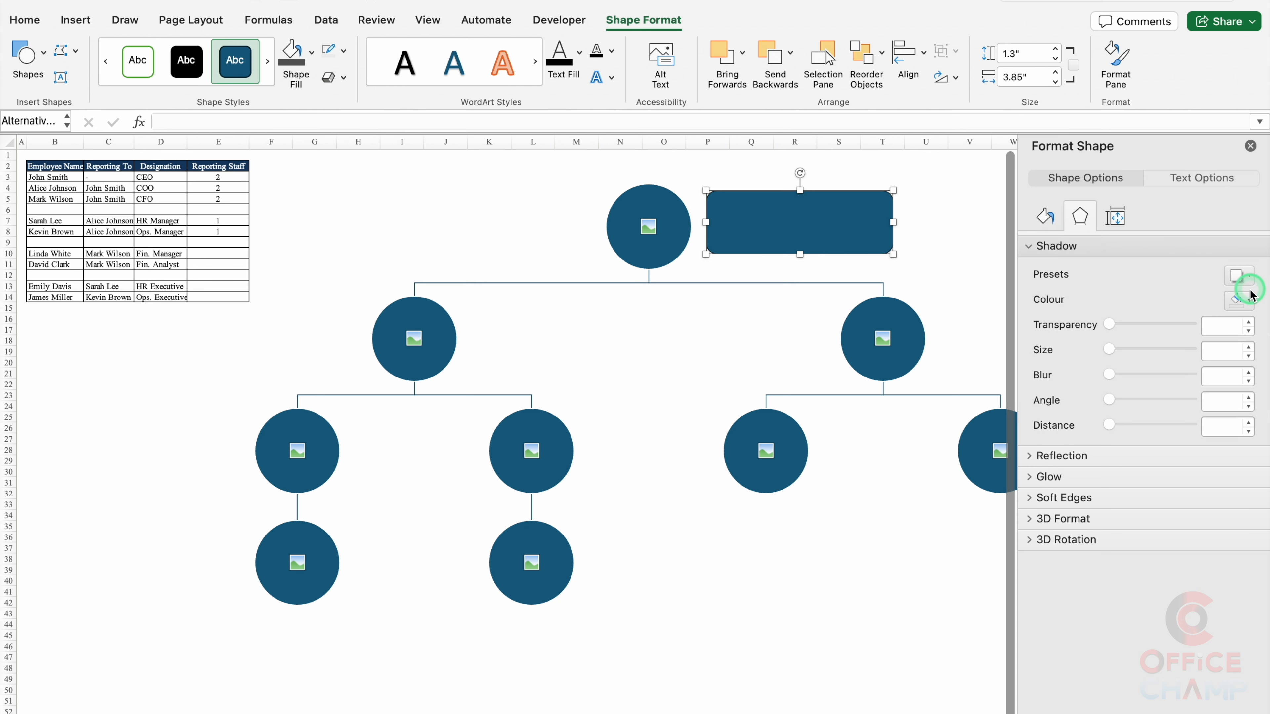
left_click(1251, 301)
left_click(1133, 359)
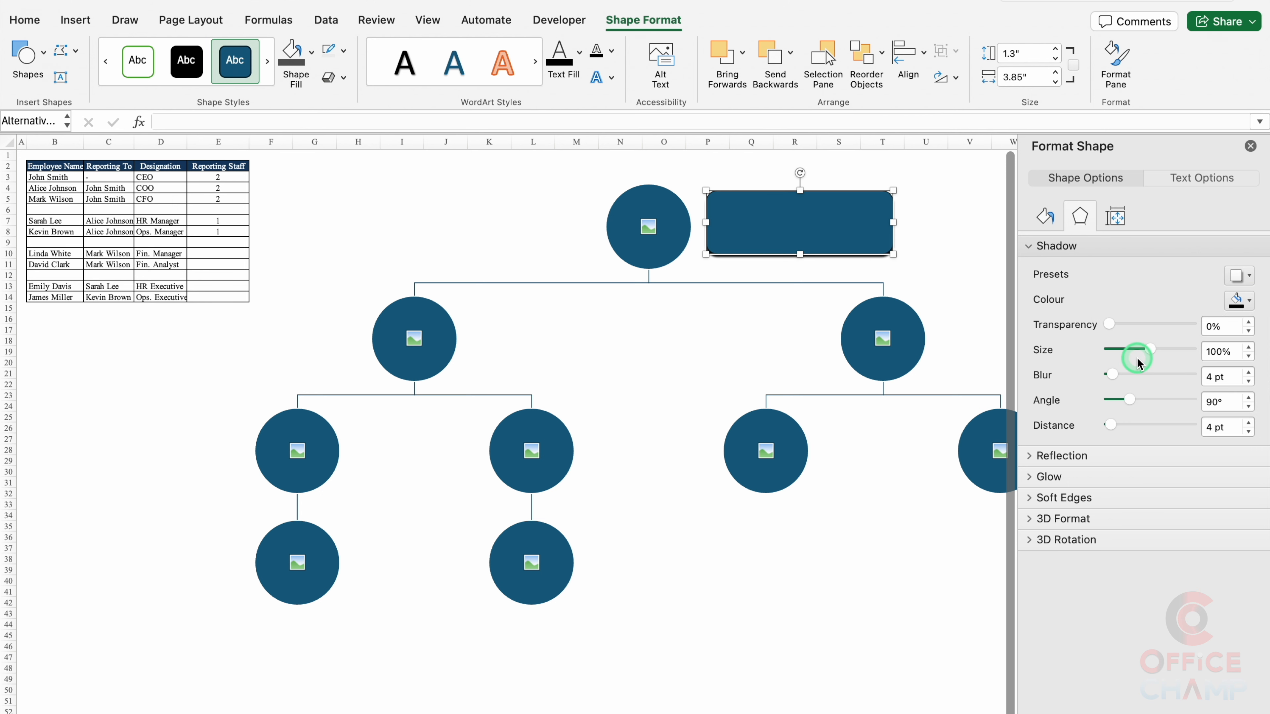
left_click(1251, 146)
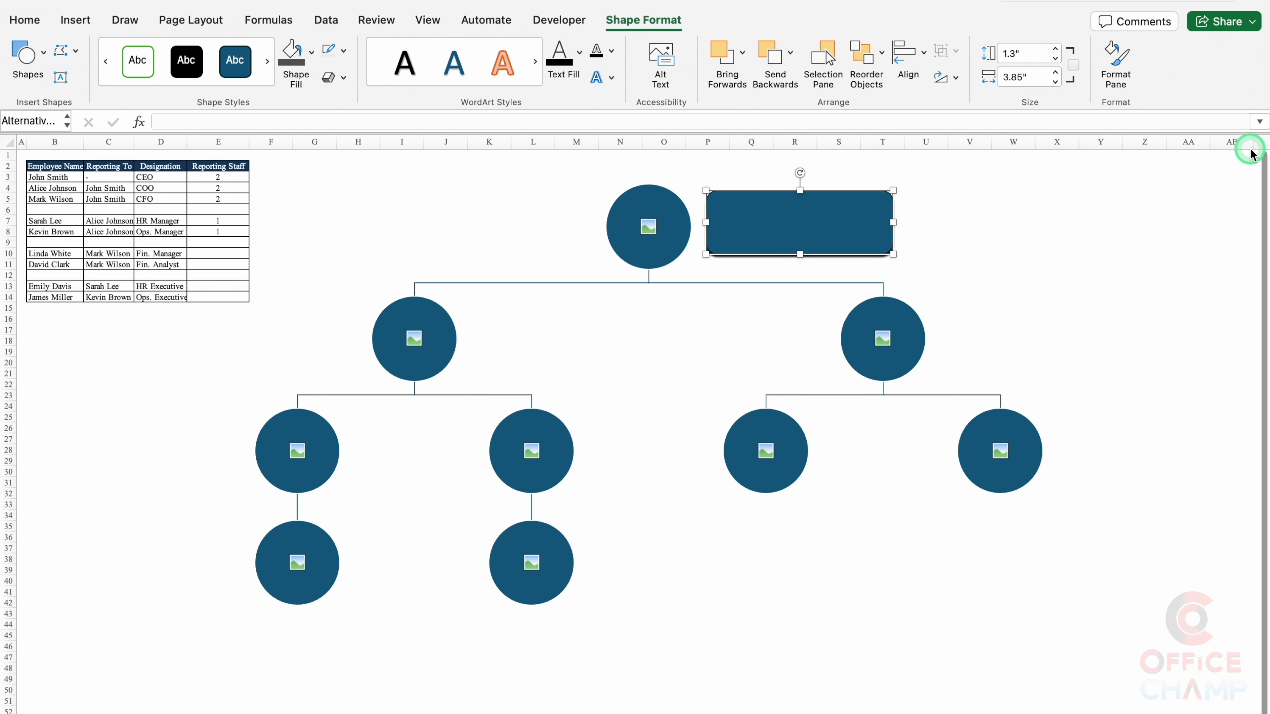
Step: Fill the rectangle with white and remove its outline
left_click(644, 27)
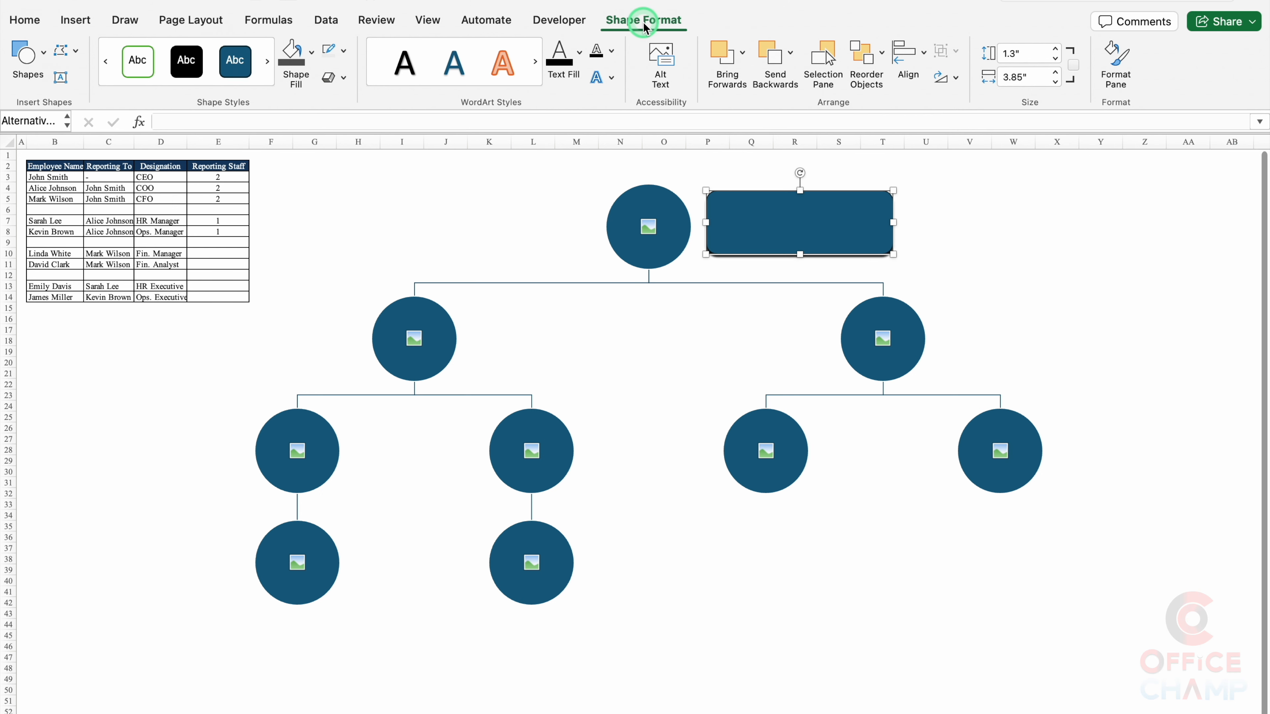
left_click(311, 54)
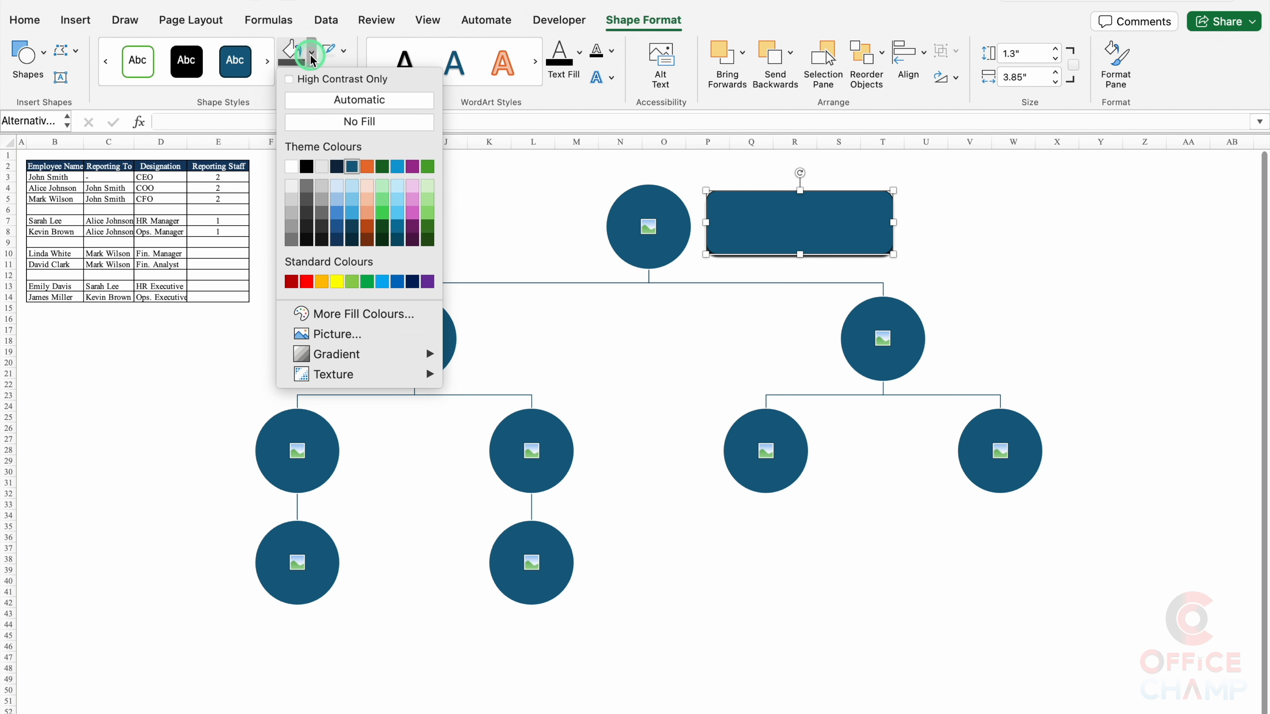
left_click(292, 168)
left_click(340, 50)
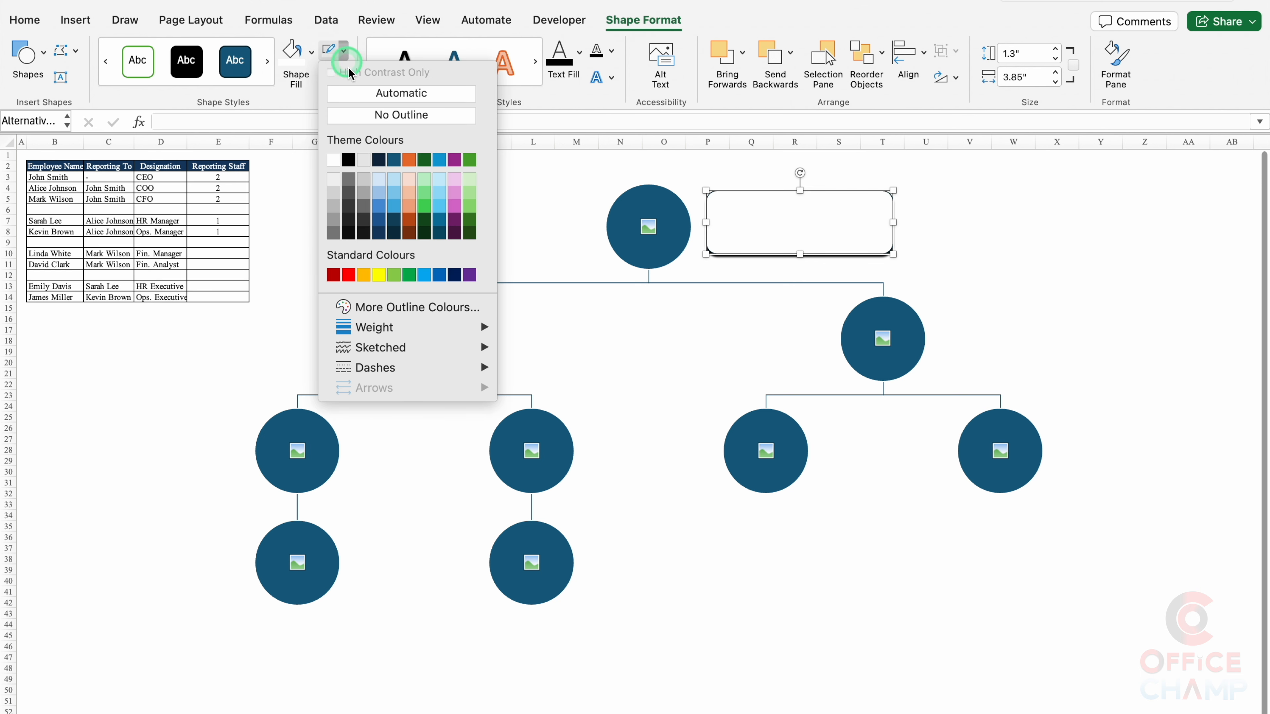
left_click(367, 115)
left_click(809, 249)
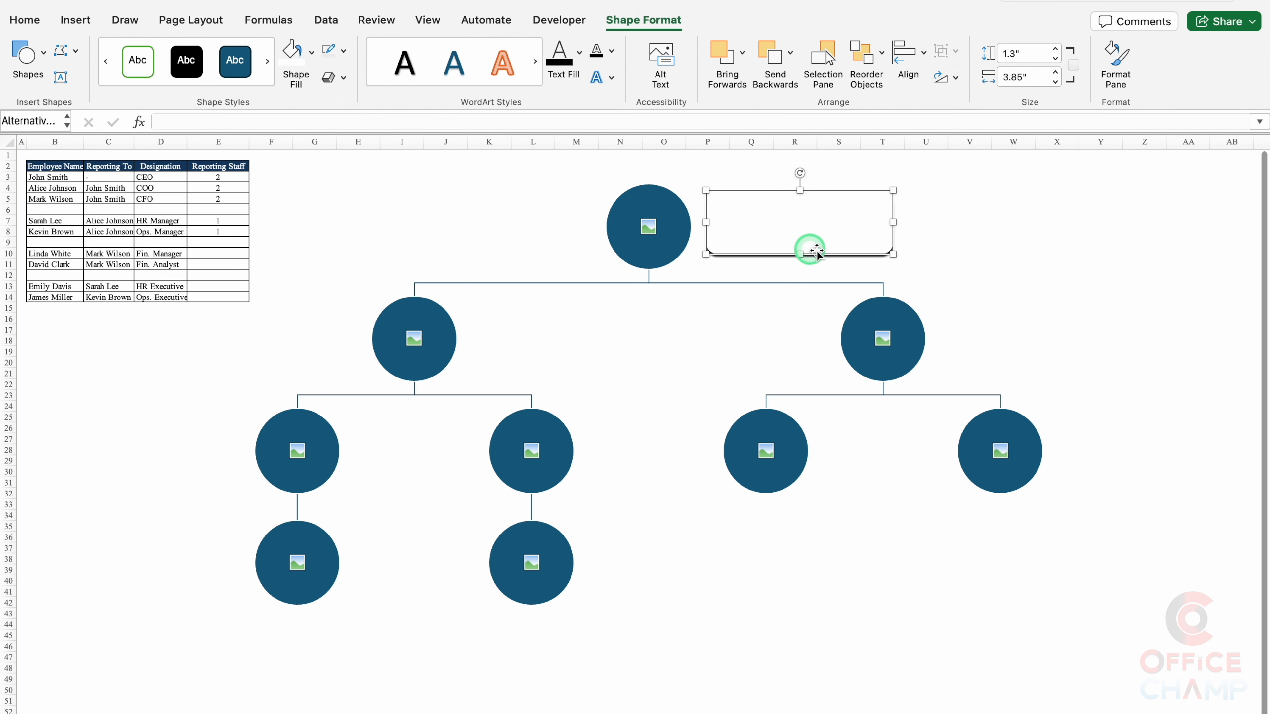
Step: Duplicate the white label box just below the original and shrink the copy
left_click(838, 245)
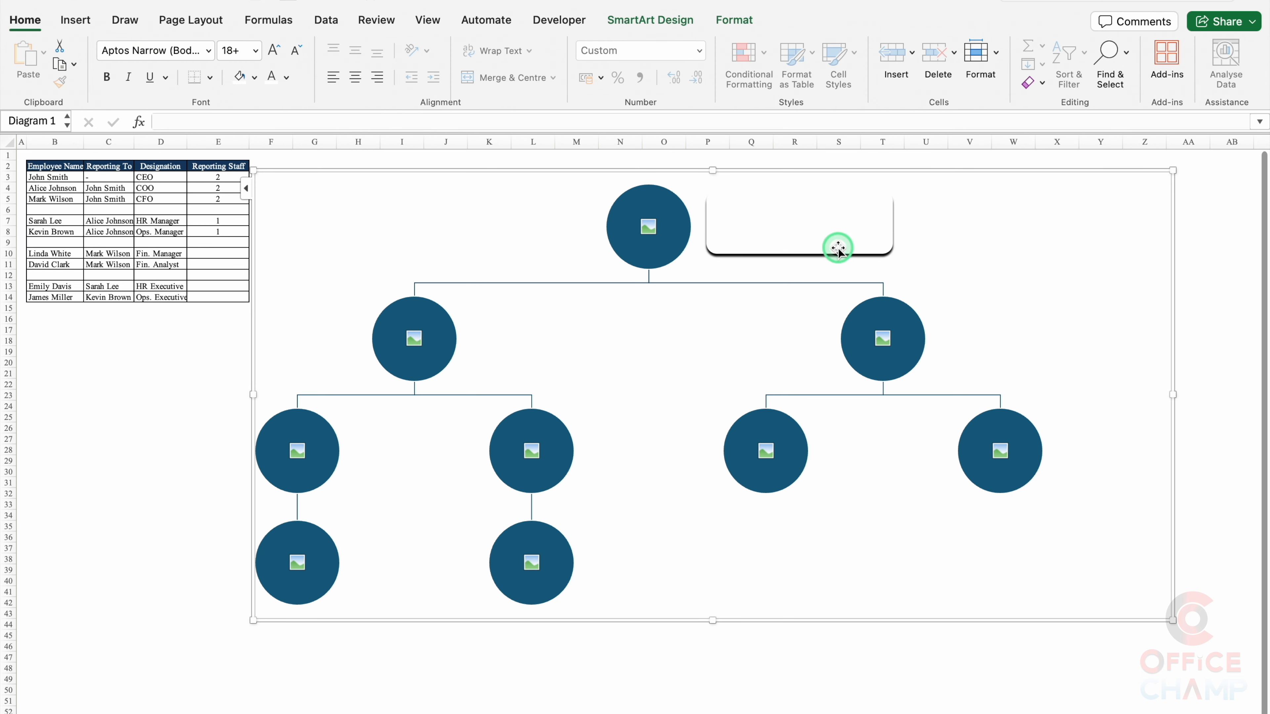
left_click(839, 250)
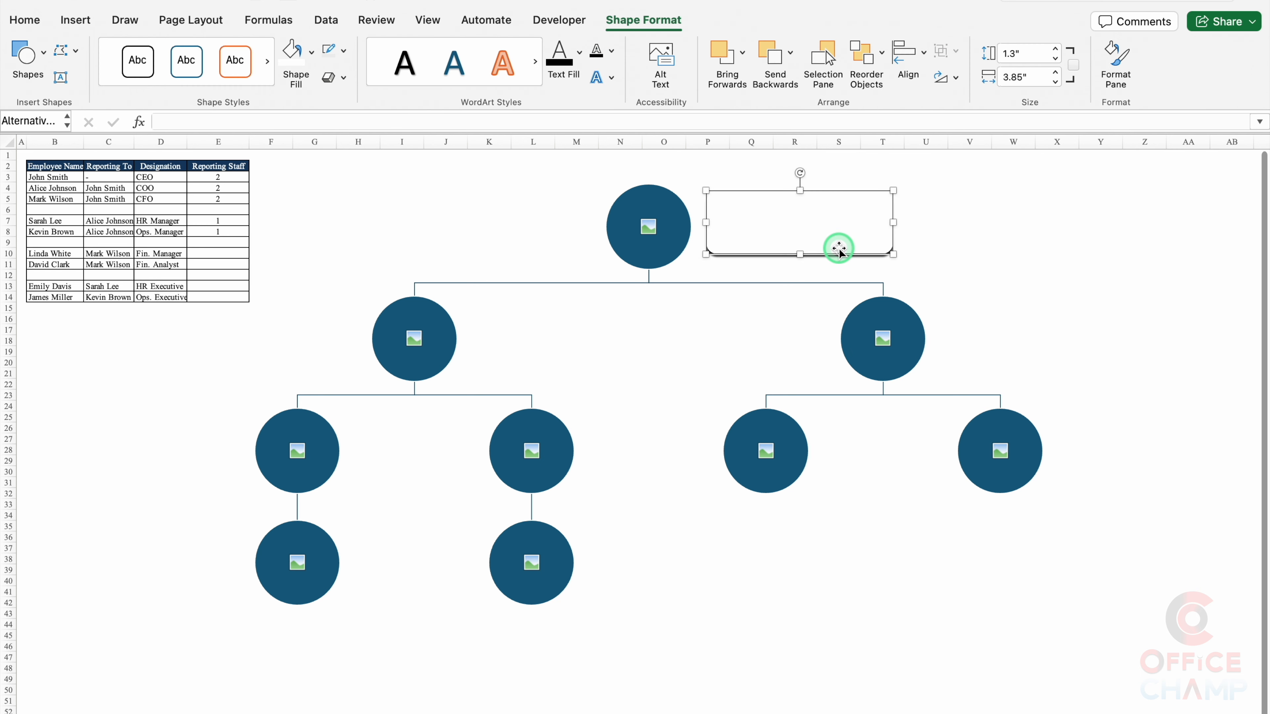
left_click_drag(844, 257, 859, 331)
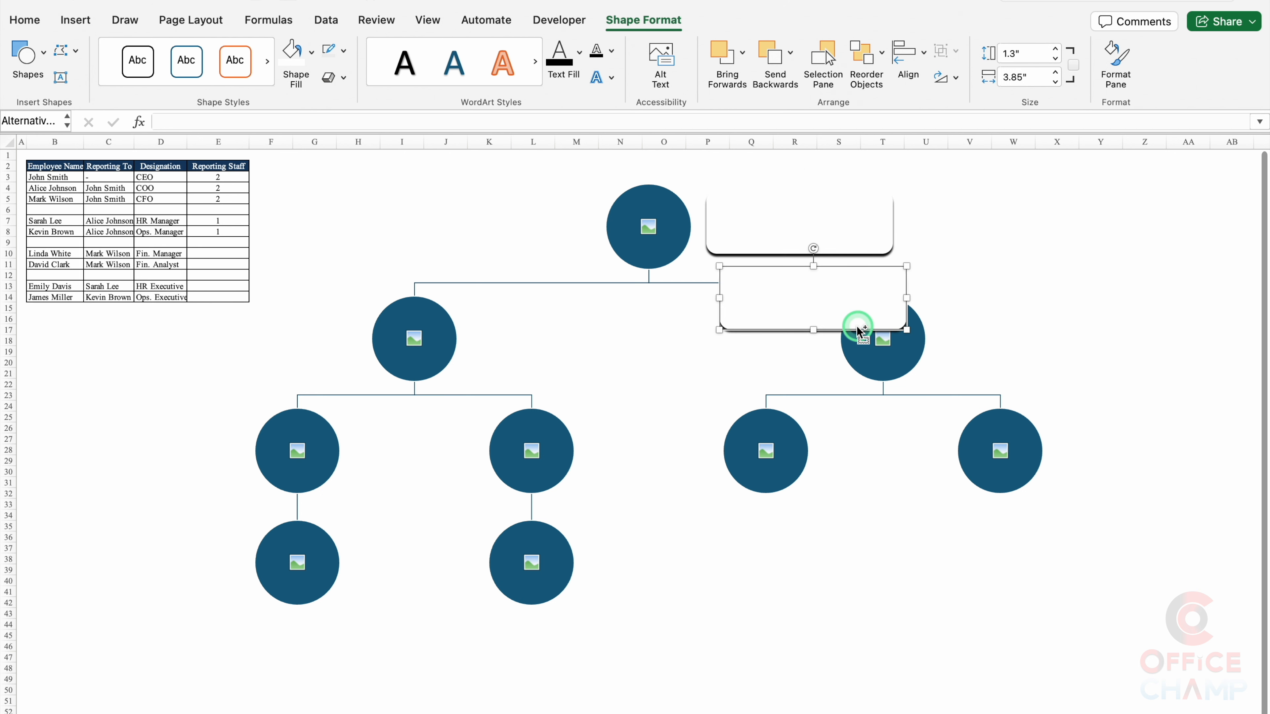
left_click_drag(814, 330, 814, 300)
left_click_drag(907, 283, 869, 283)
left_click(854, 243)
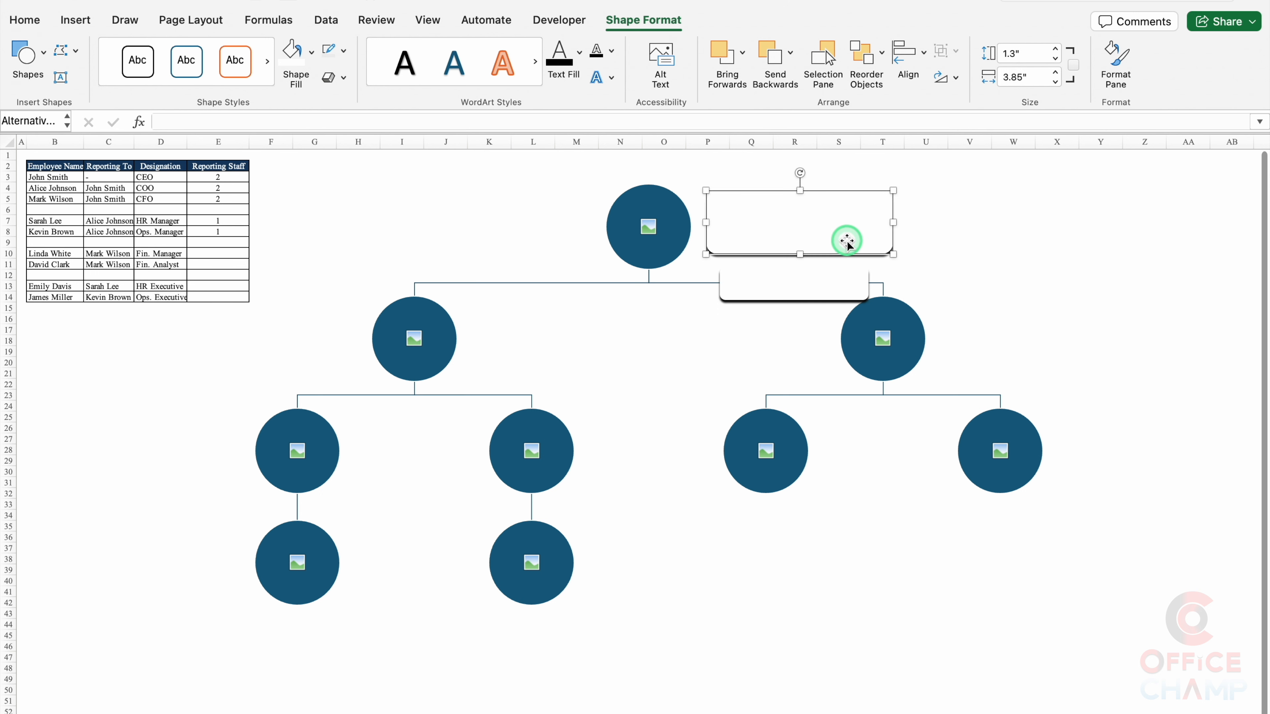
left_click(418, 123)
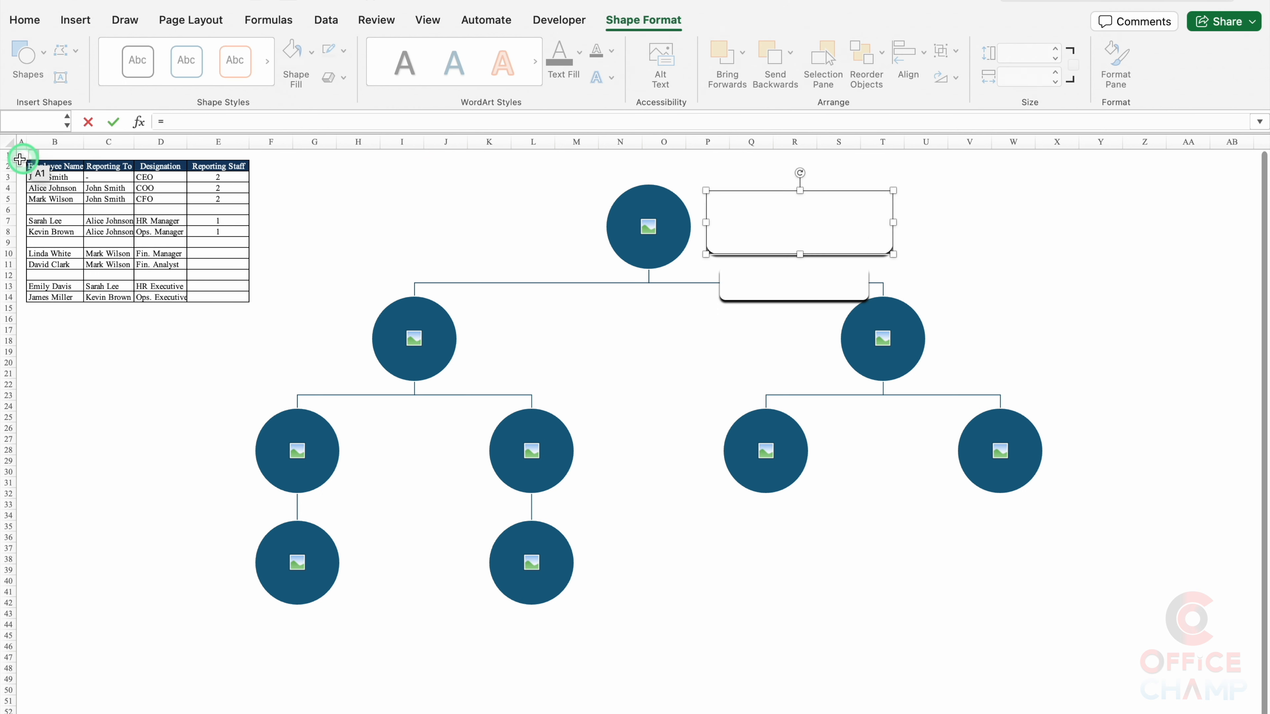
Step: Link the upper label box to cell B3 so it shows the employee's name
left_click(55, 176)
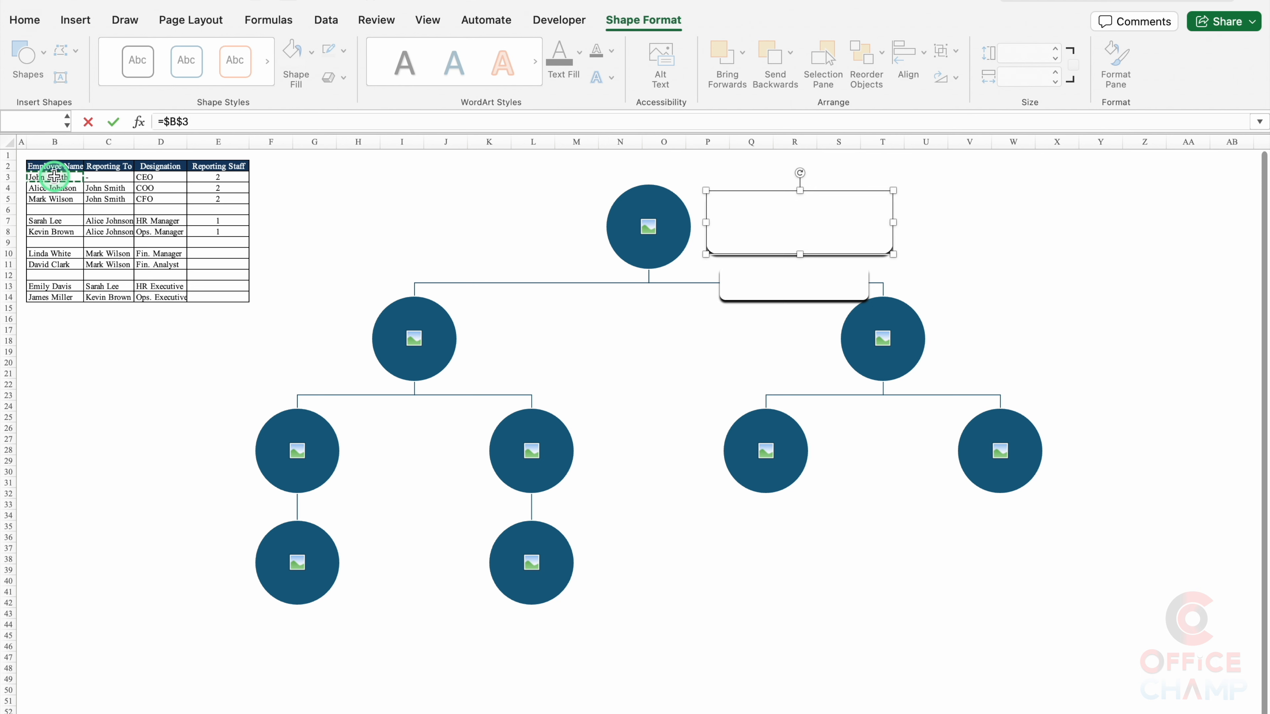
key("Return")
left_click(777, 252)
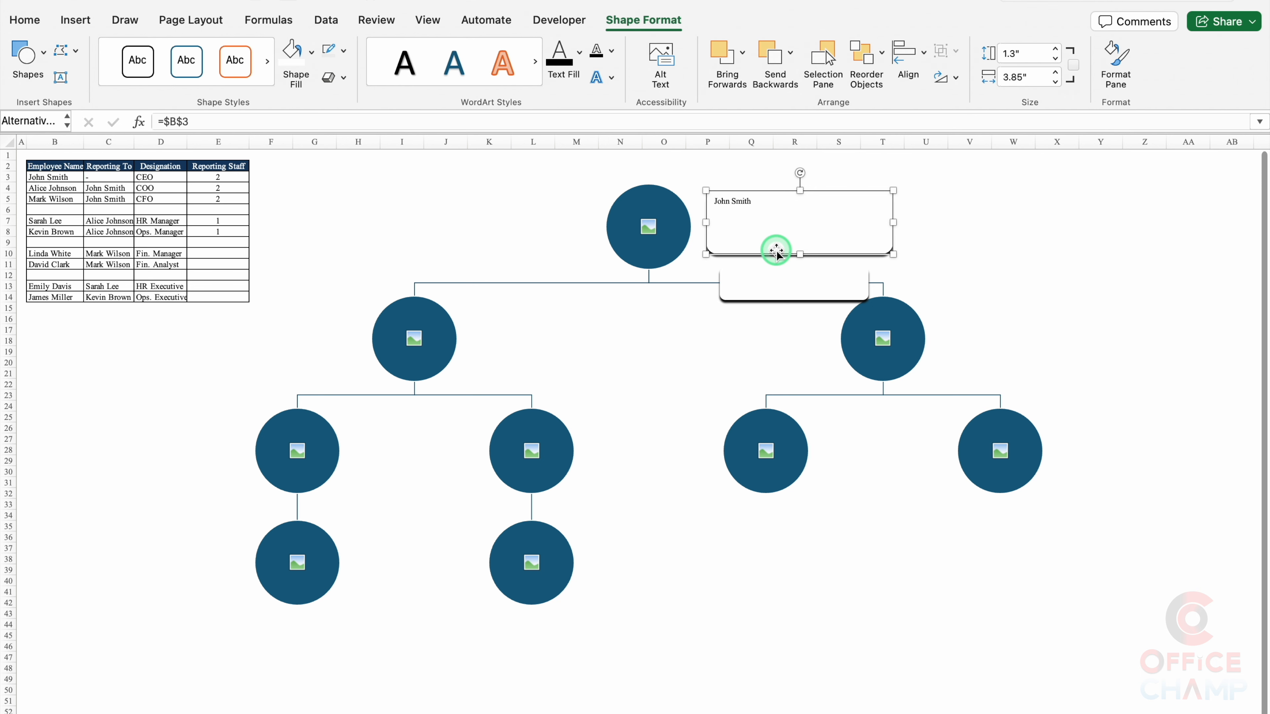
Step: Format the name centred in Arial Black at 24 pt
left_click(31, 20)
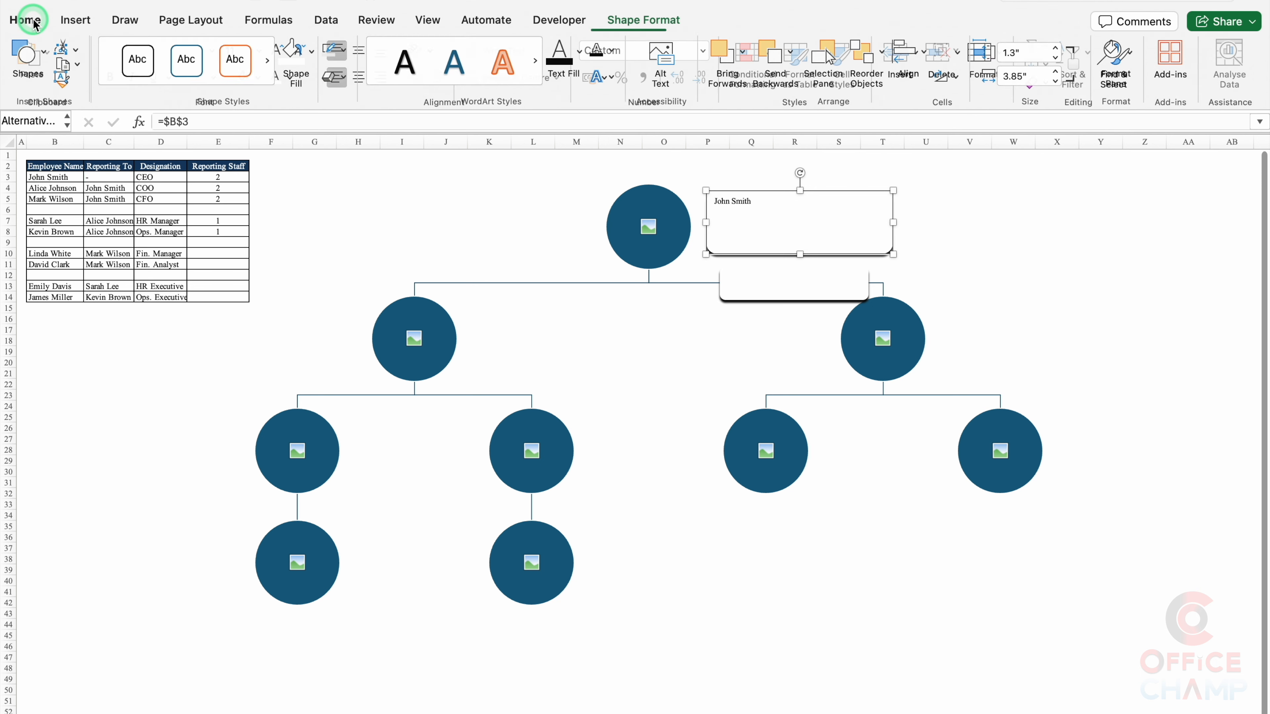
left_click(357, 78)
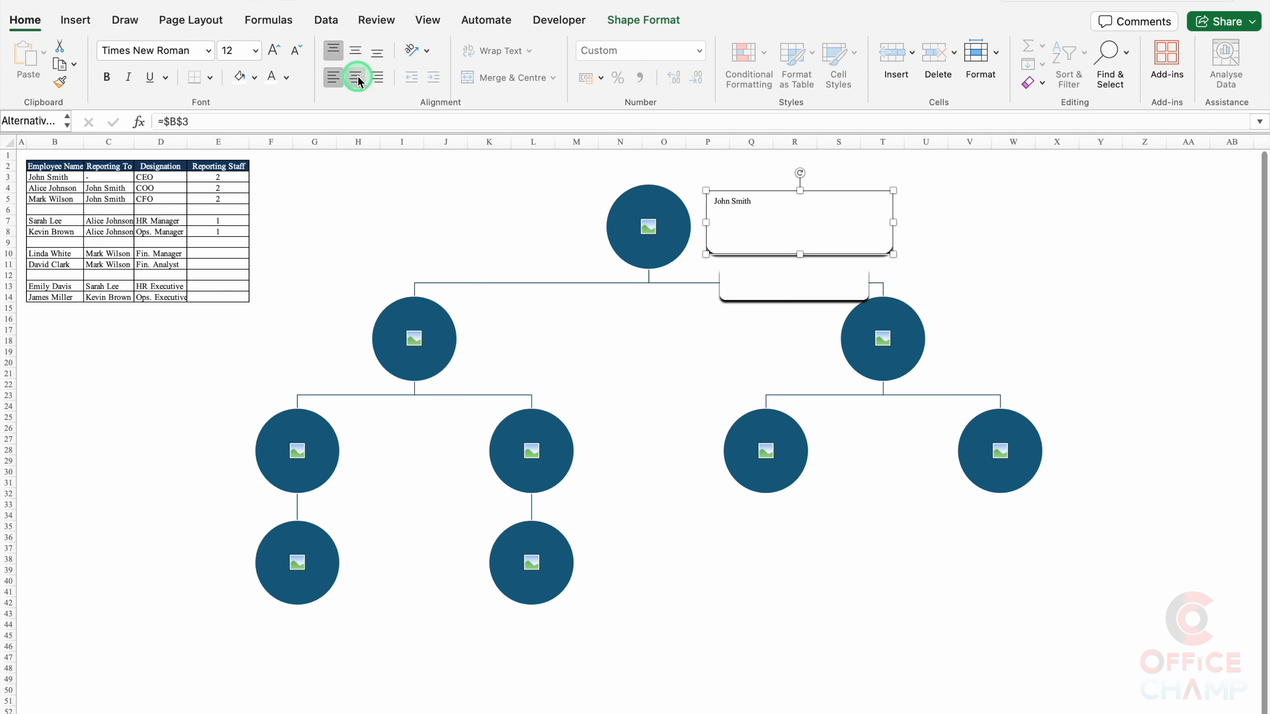
left_click(208, 50)
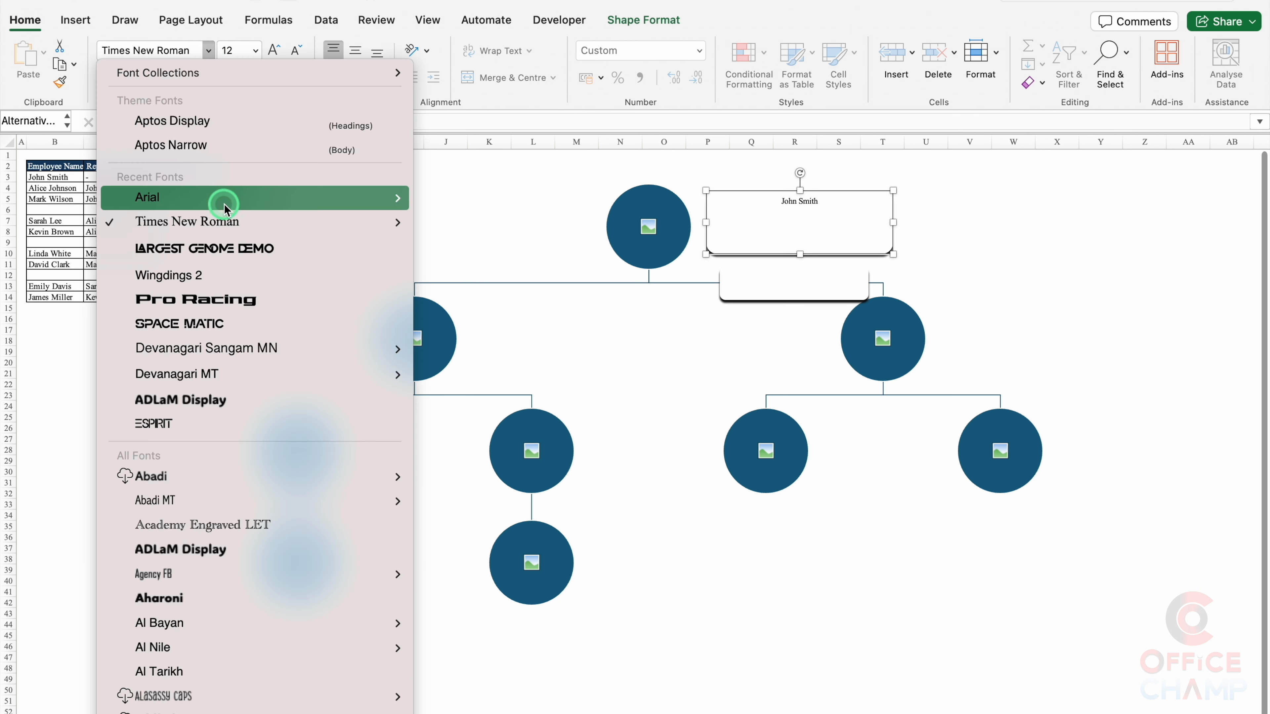
mouse_move(224, 203)
left_click(482, 426)
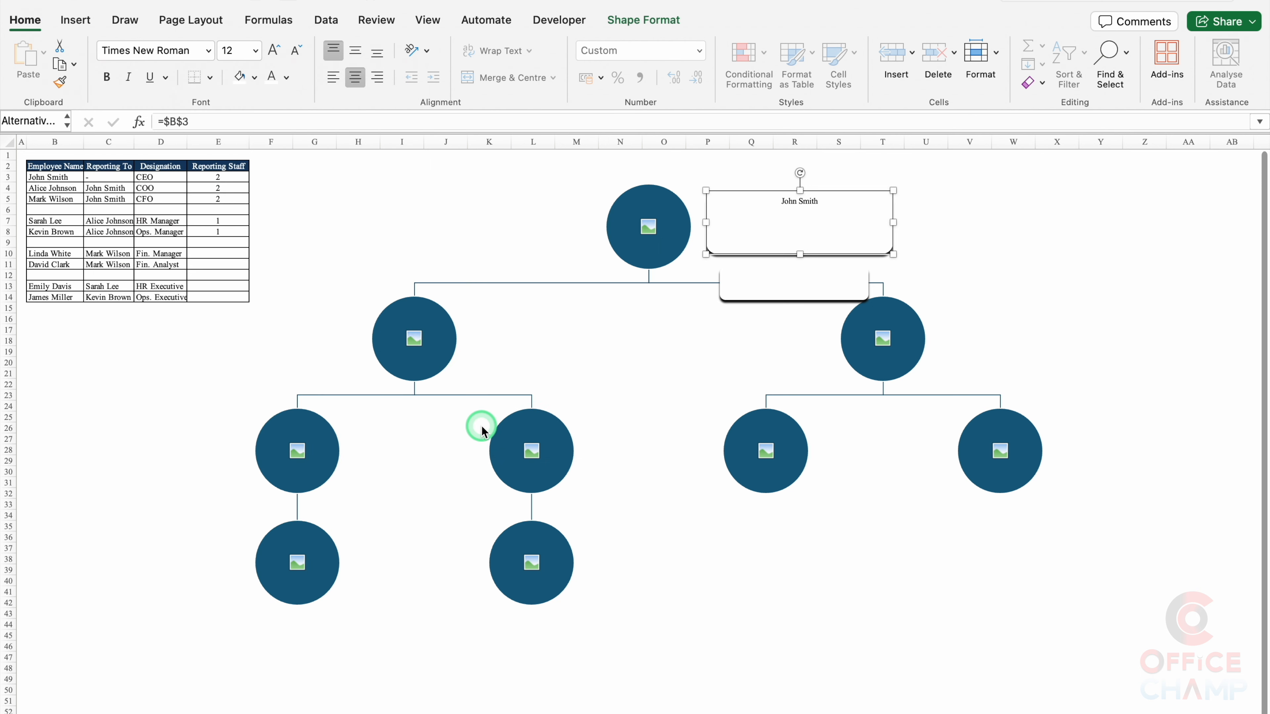
left_click(273, 50)
left_click(273, 50)
left_click(273, 50)
left_click(273, 50)
left_click(272, 50)
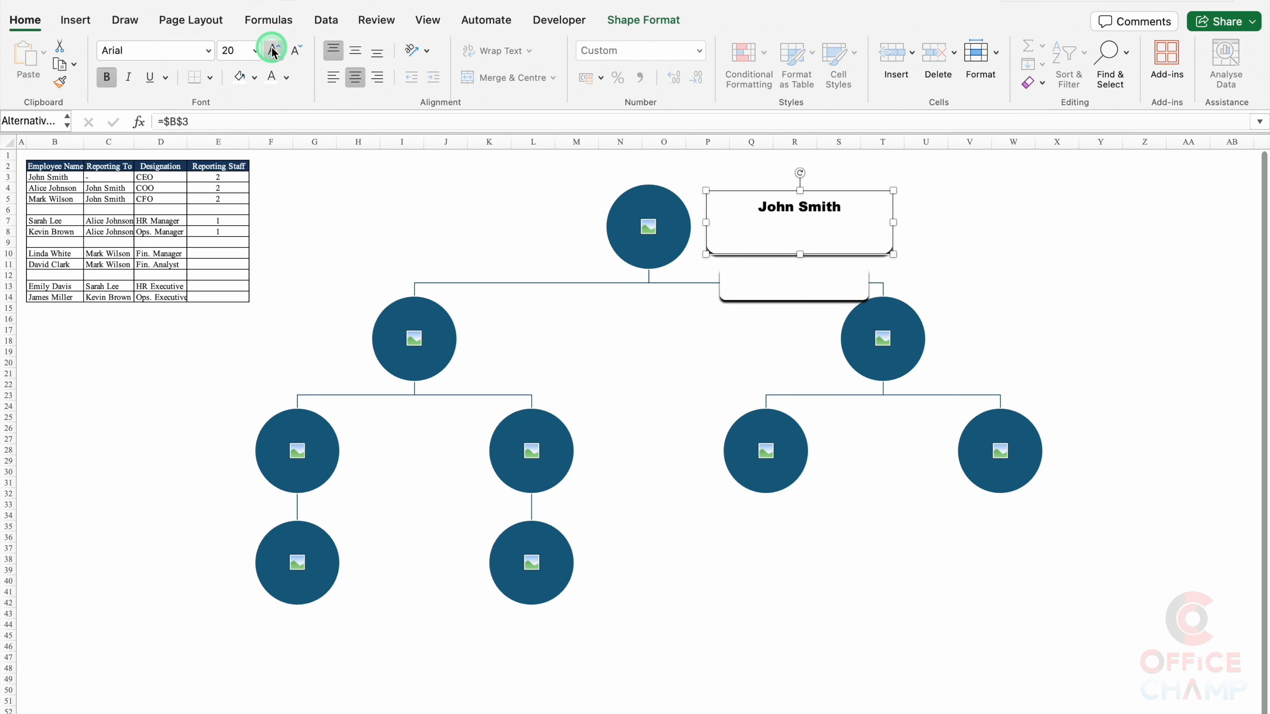
left_click(273, 50)
left_click(801, 290)
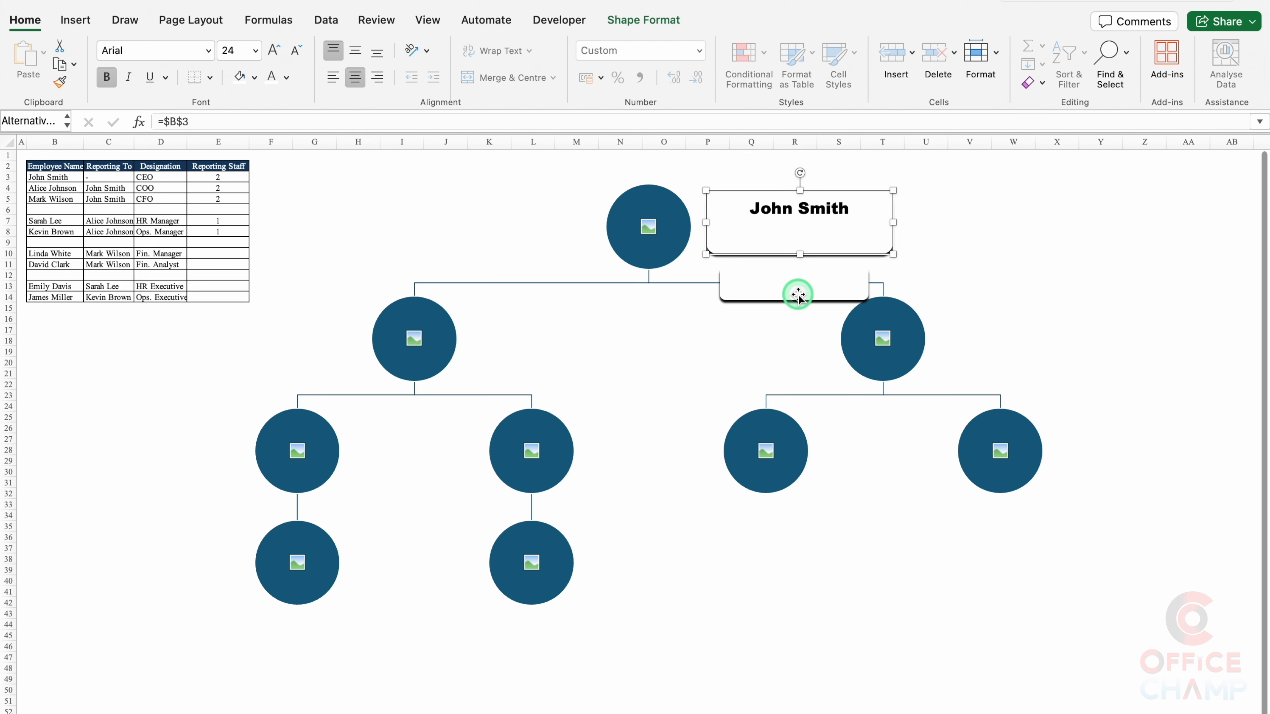
left_click(799, 295)
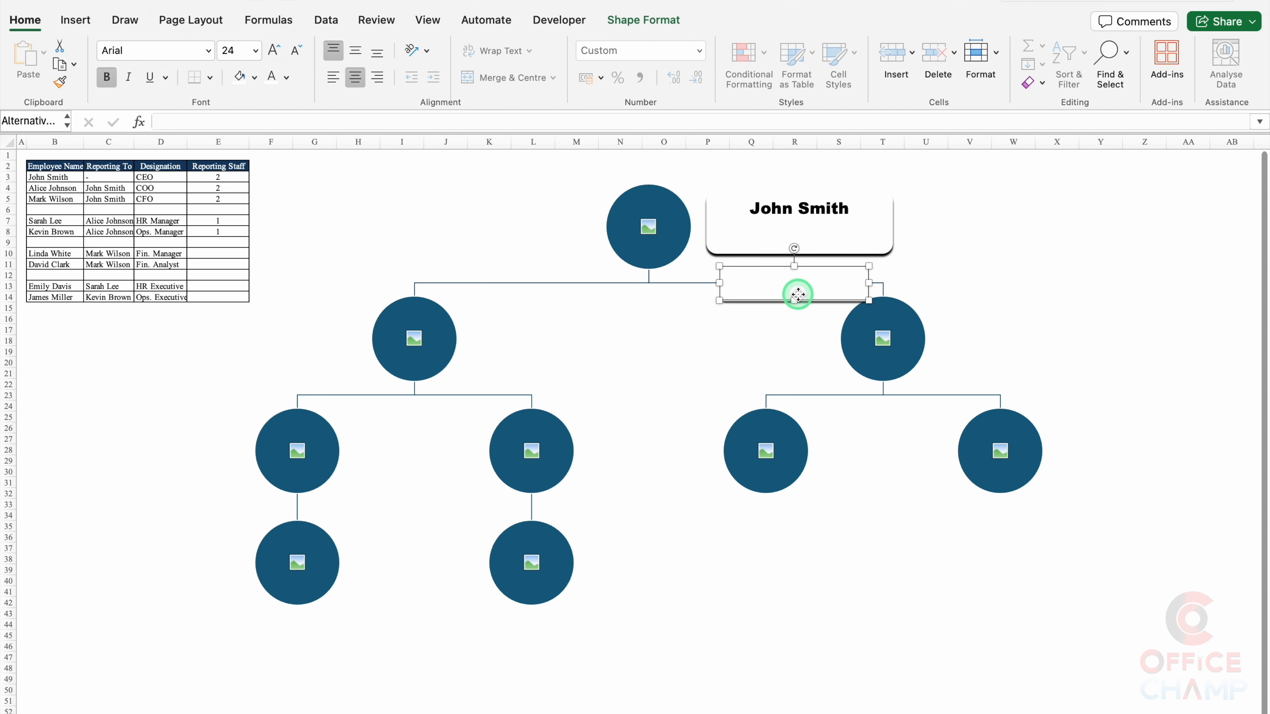
Step: Link the small box to D3 to show CEO, centred in larger Arial Black
left_click(547, 125)
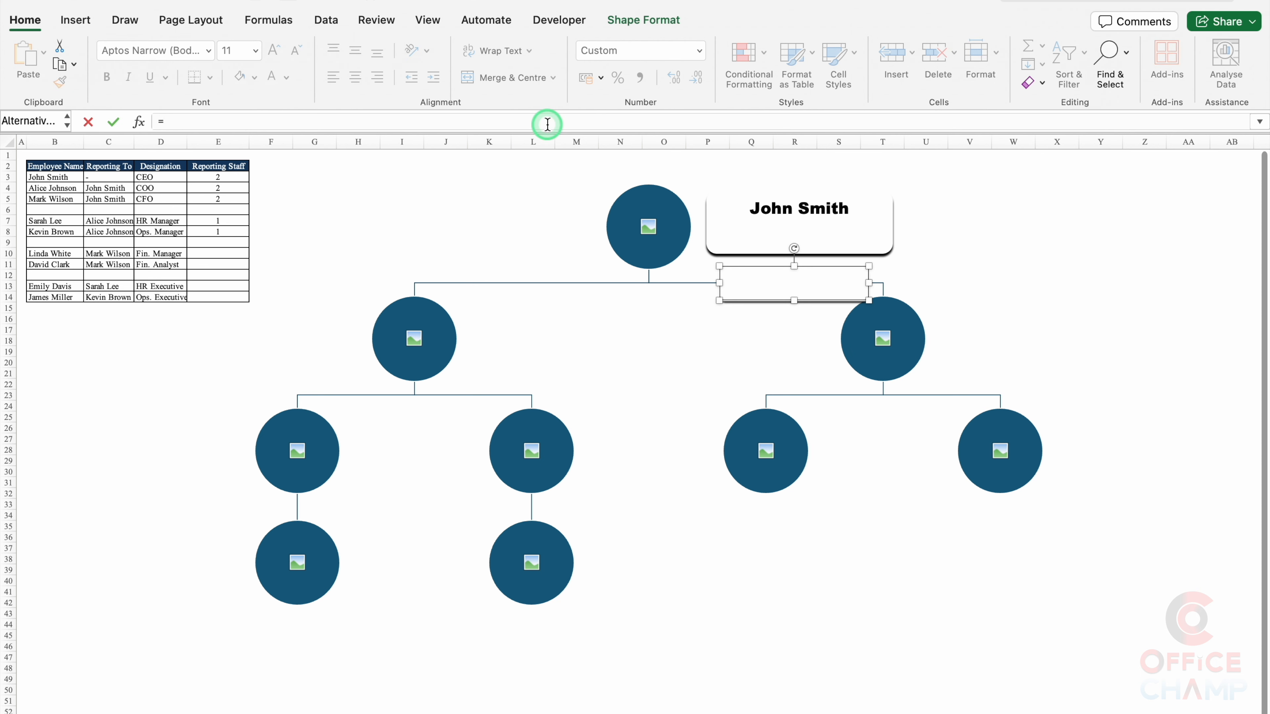
type("=")
left_click(161, 177)
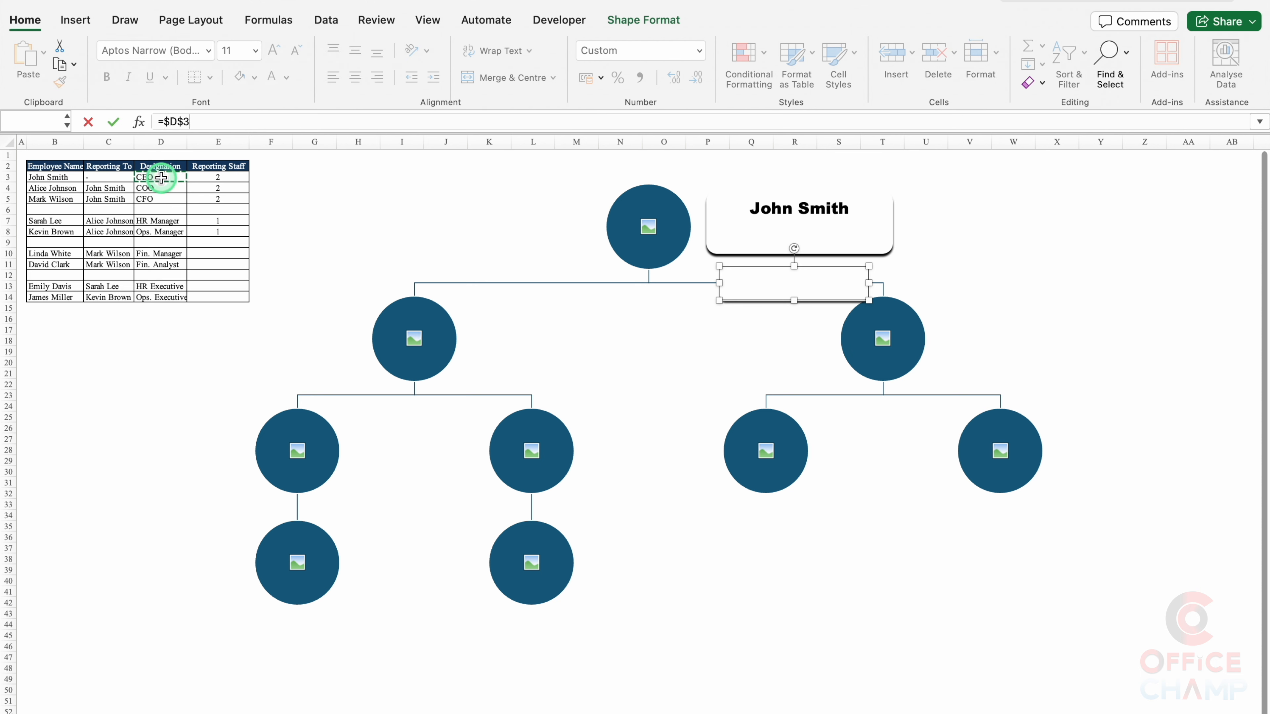
key("Return")
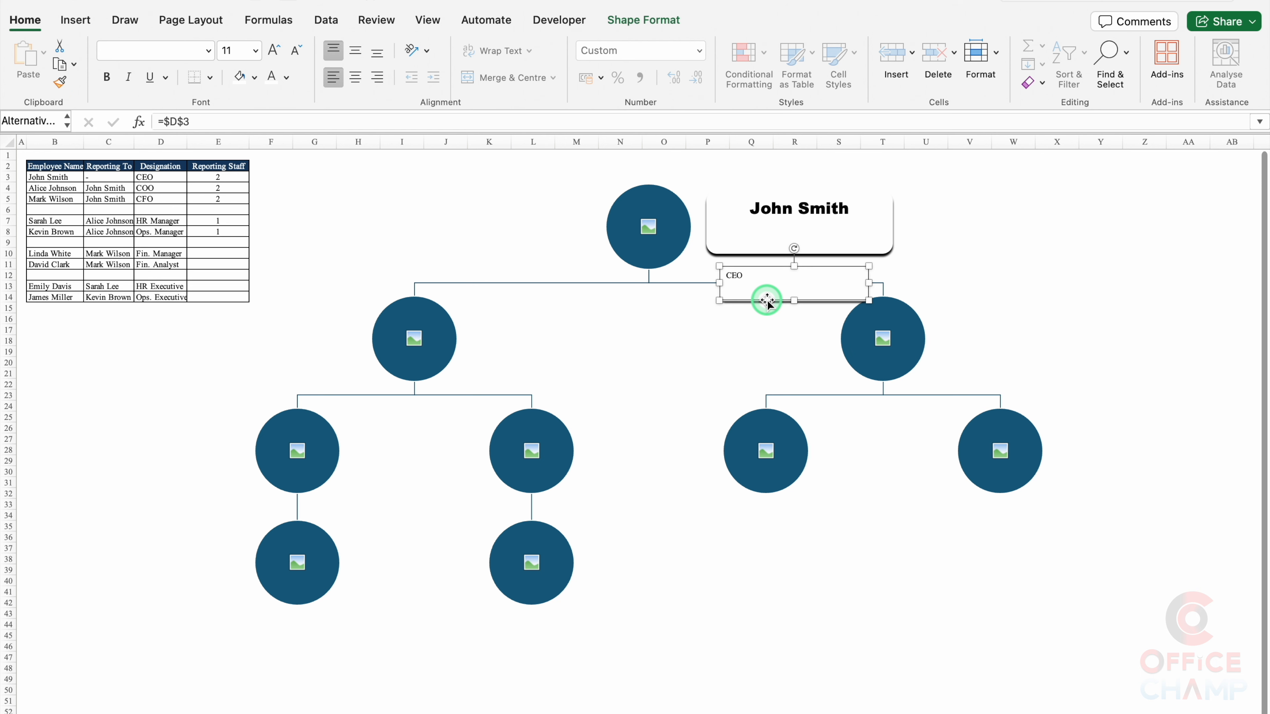
left_click(357, 79)
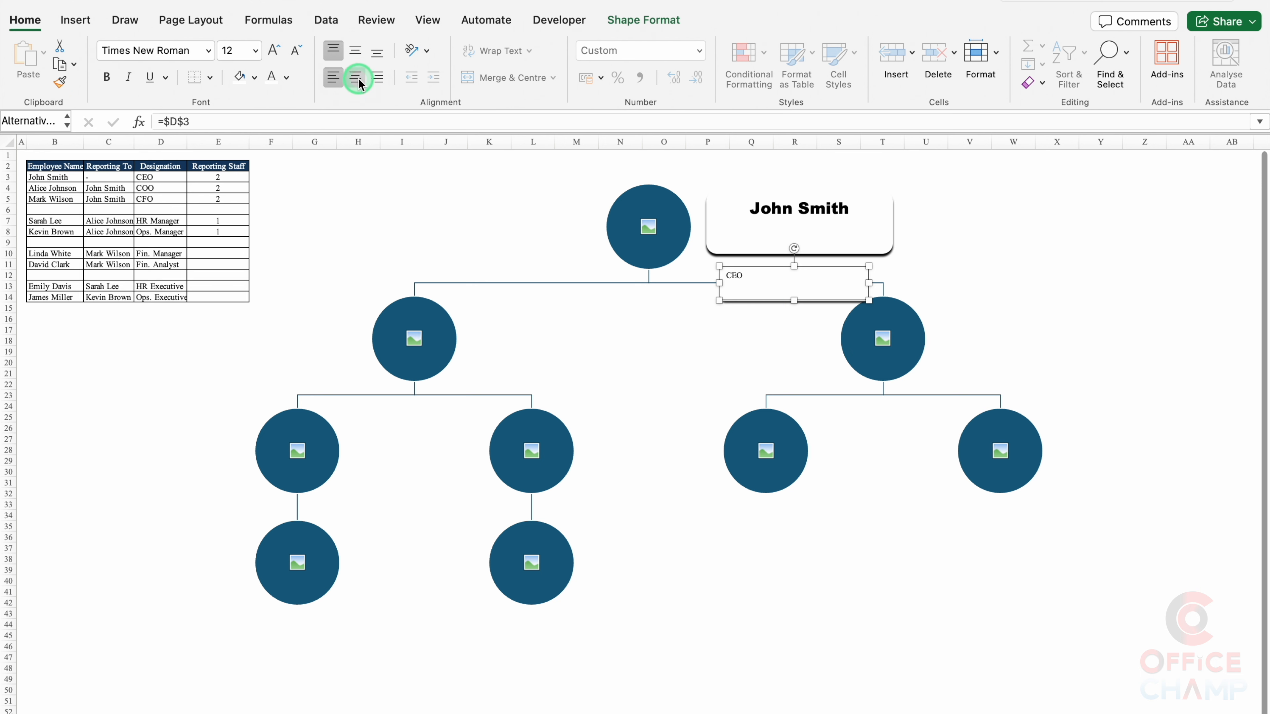
left_click(355, 49)
left_click(208, 49)
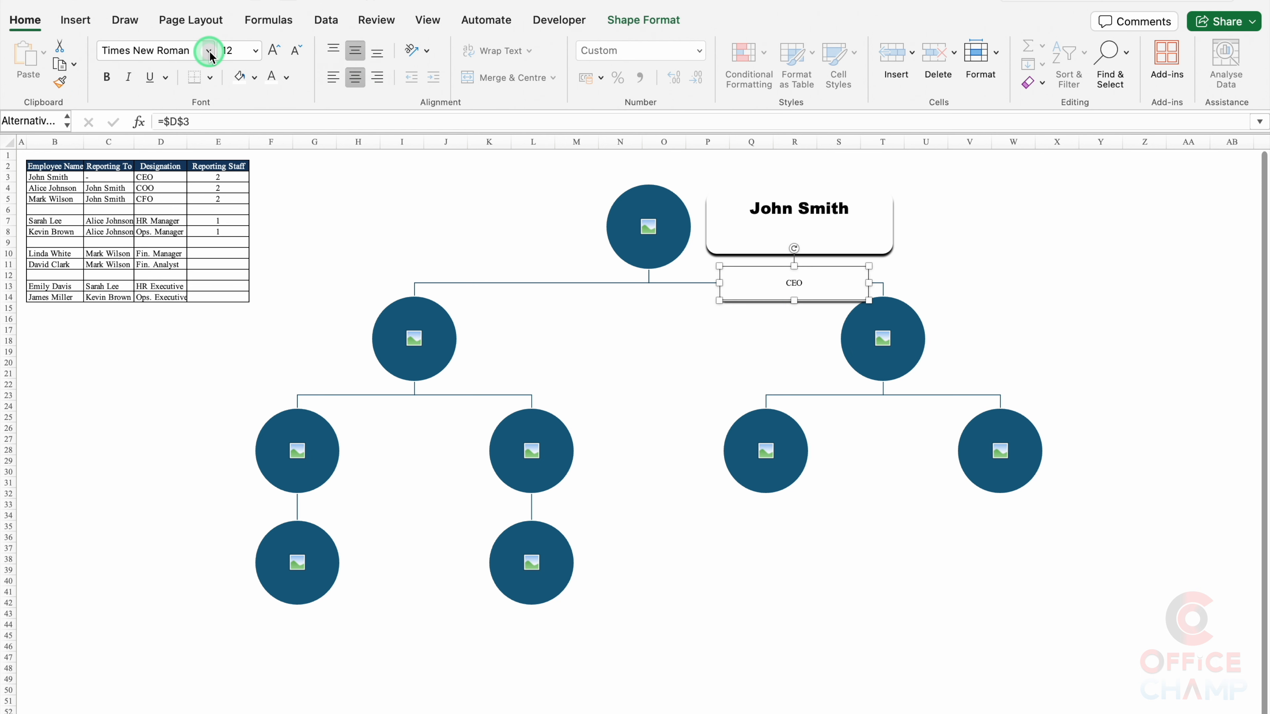
mouse_move(213, 198)
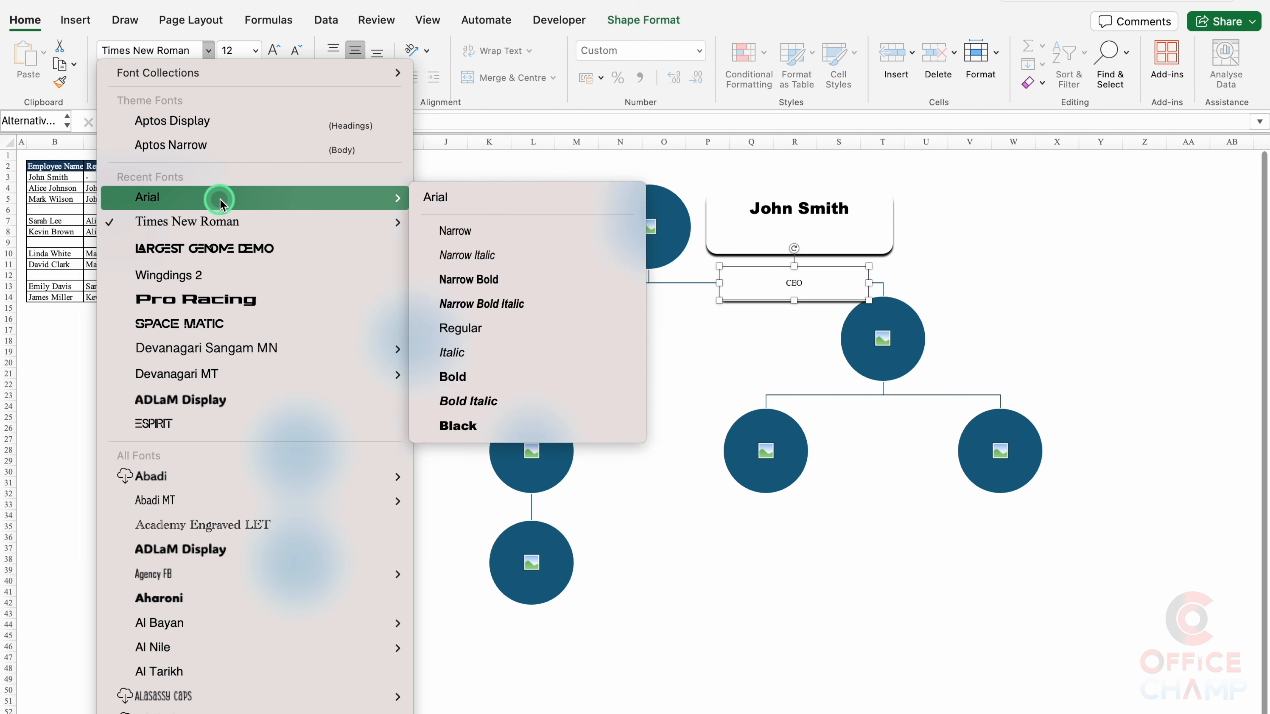
left_click(482, 427)
left_click(273, 50)
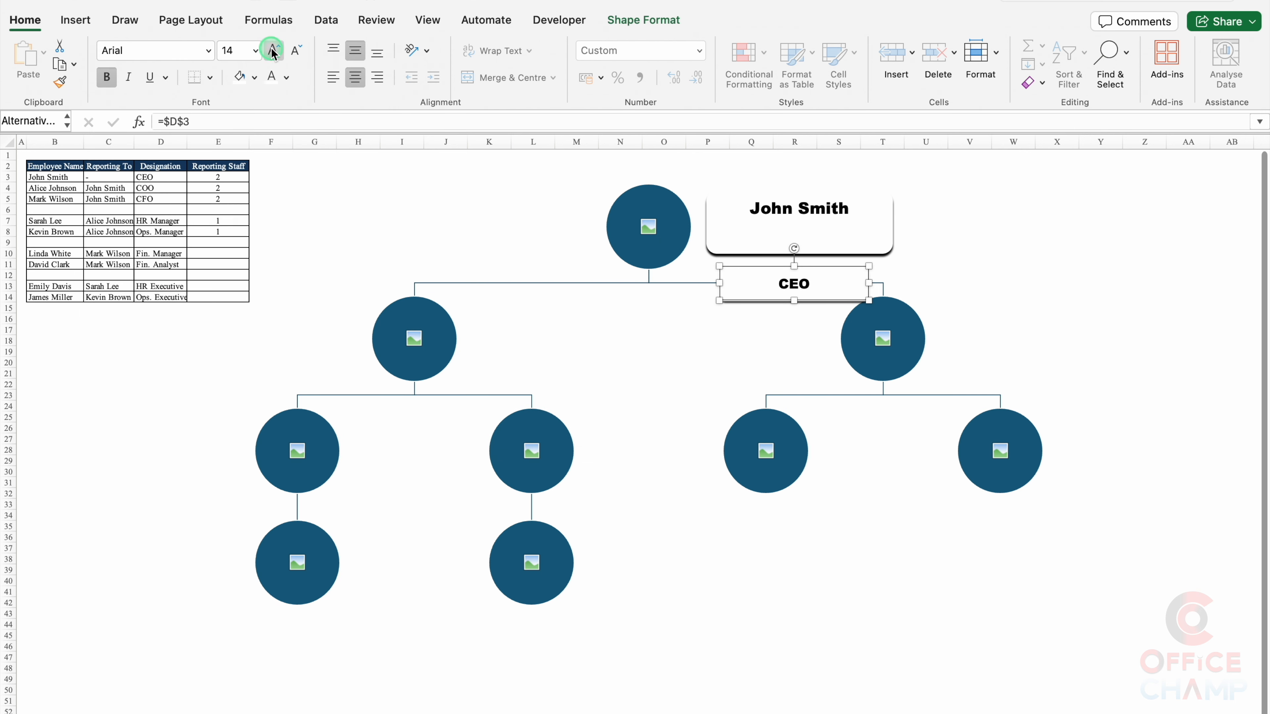
Step: Move the CEO box up into the name card and remove its shadow
left_click_drag(831, 300, 841, 250)
double_click(840, 251)
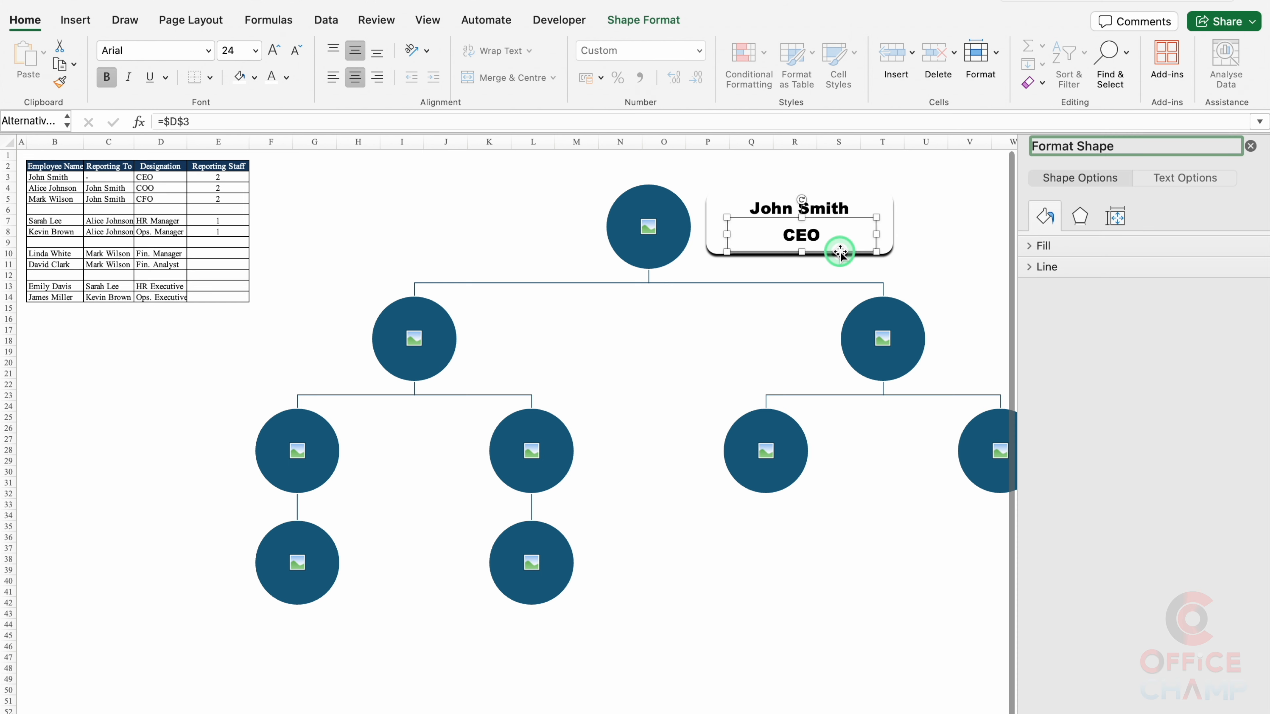
left_click(1081, 216)
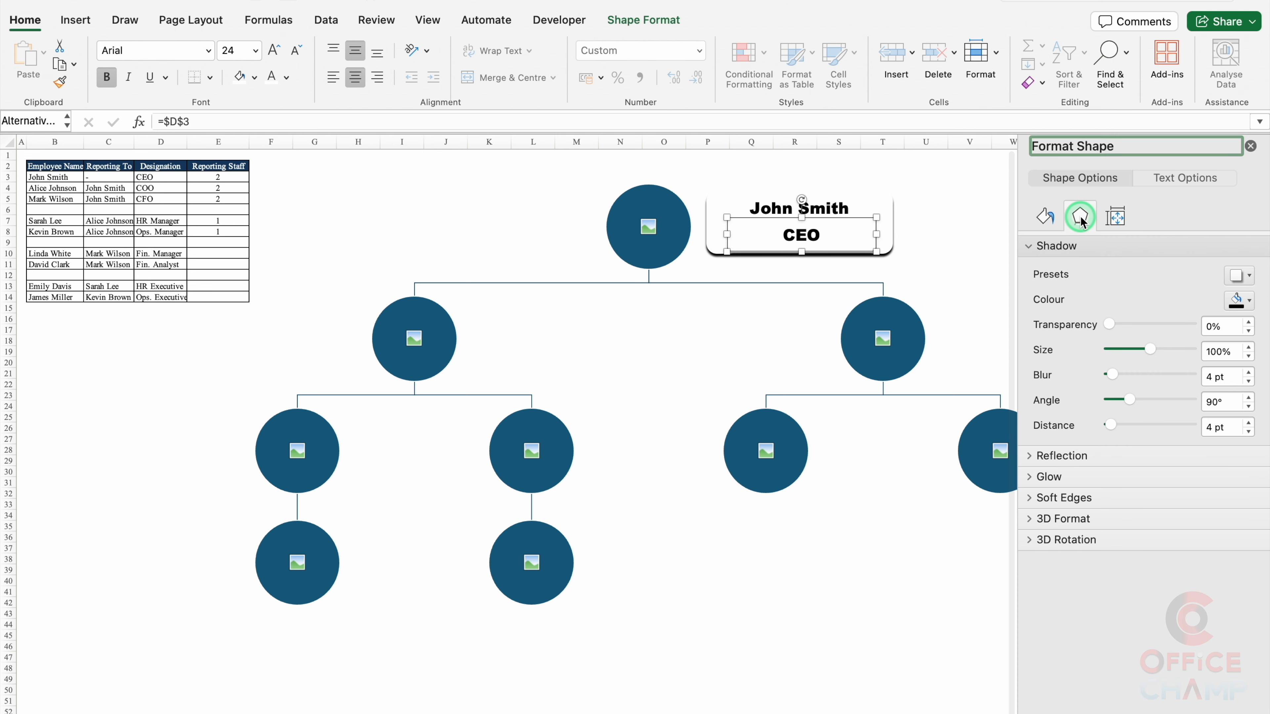
left_click(1215, 276)
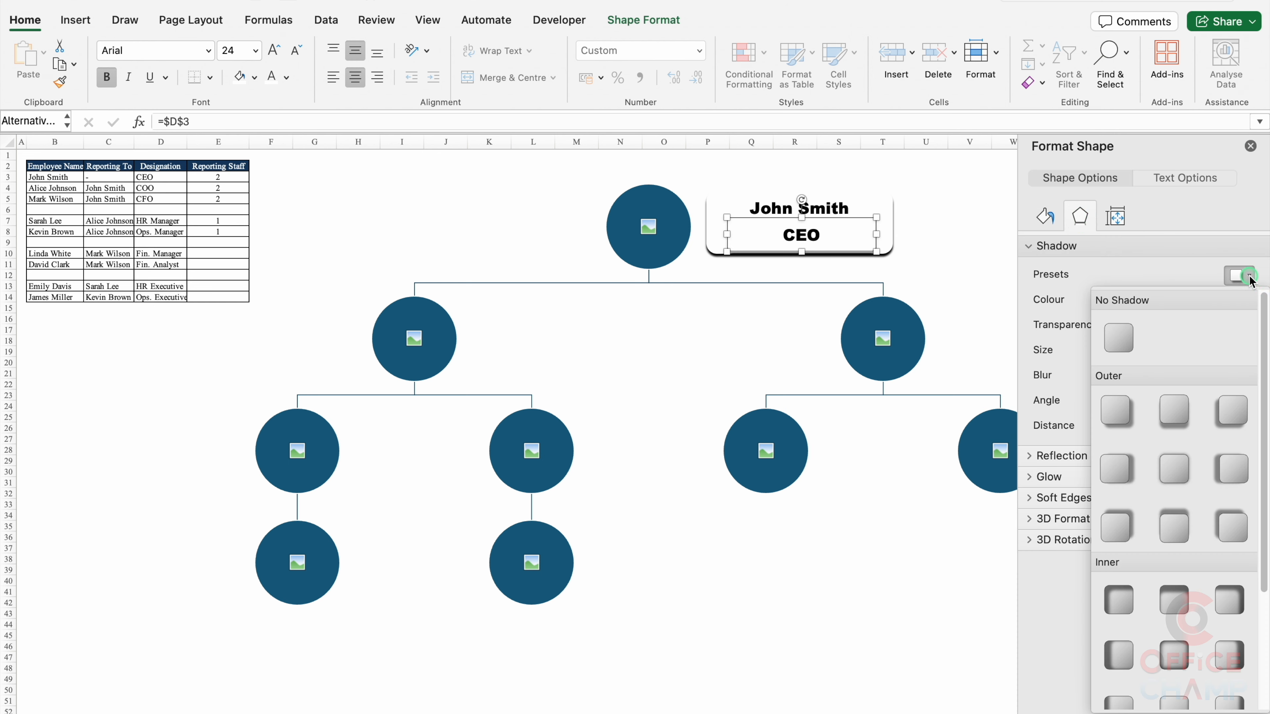
left_click(1124, 331)
Step: Close the Format Shape pane and colour the CEO title text dark red
left_click(1250, 147)
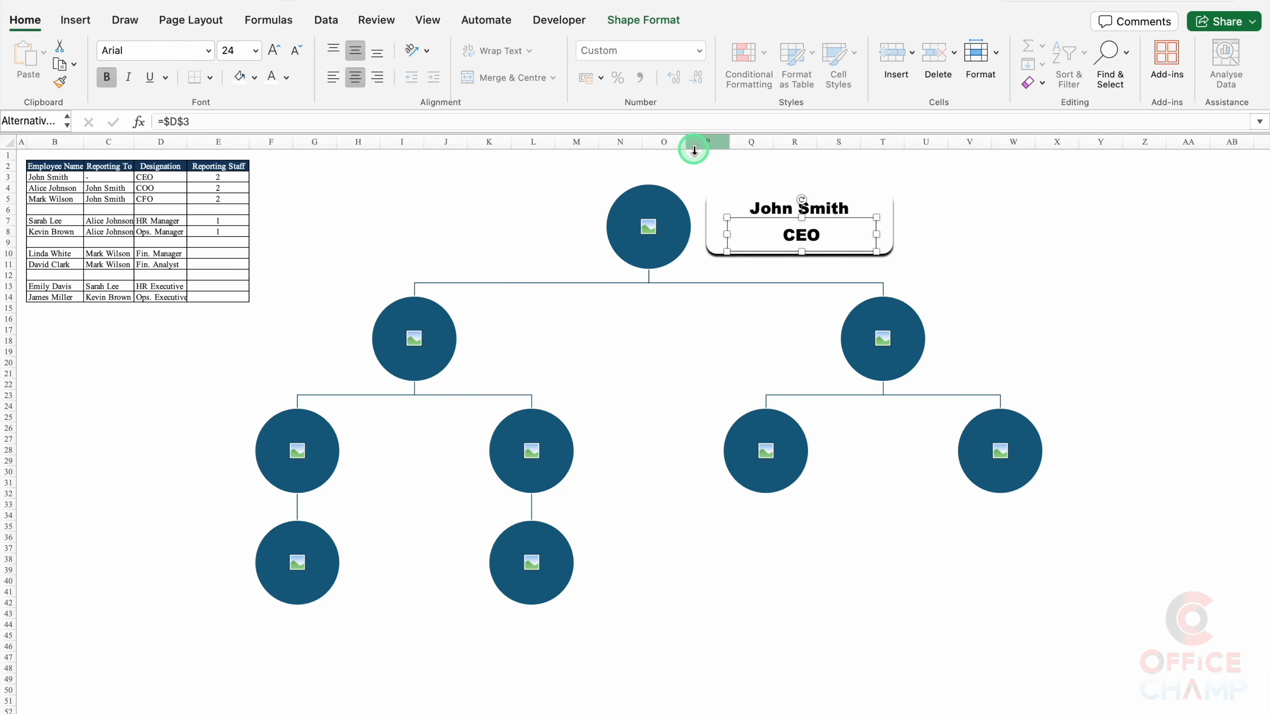
left_click(286, 76)
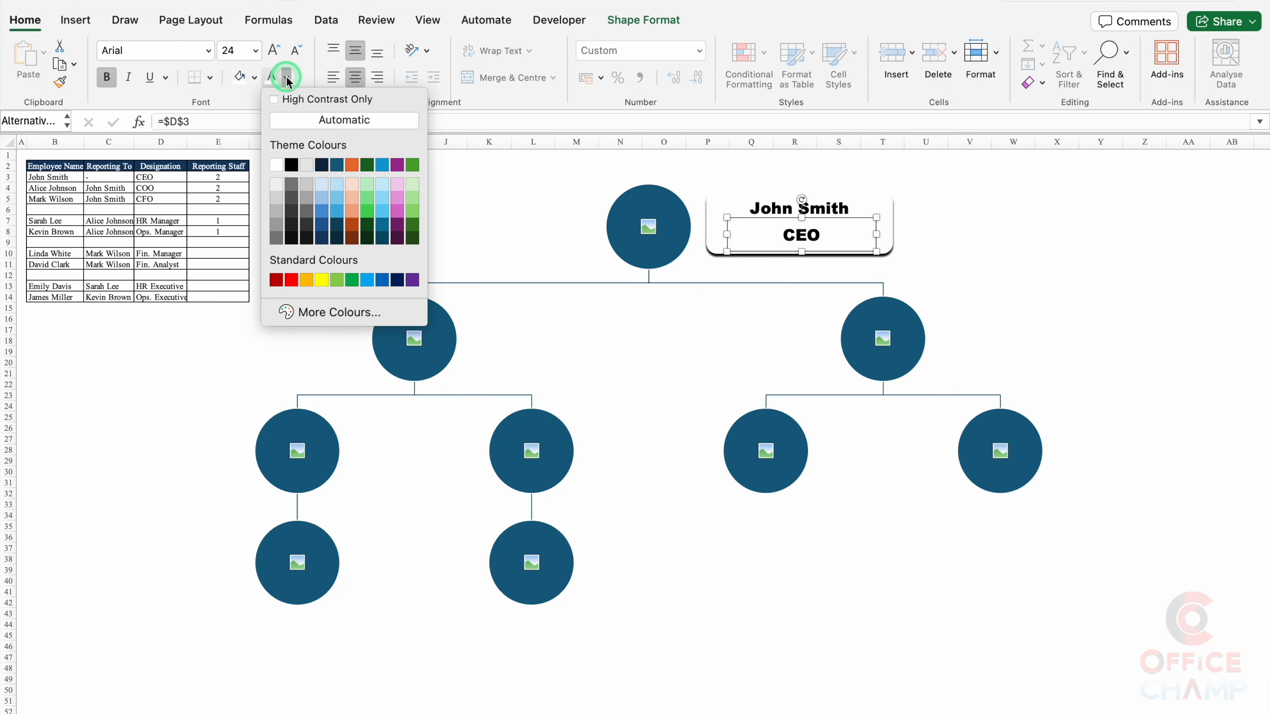
left_click(276, 280)
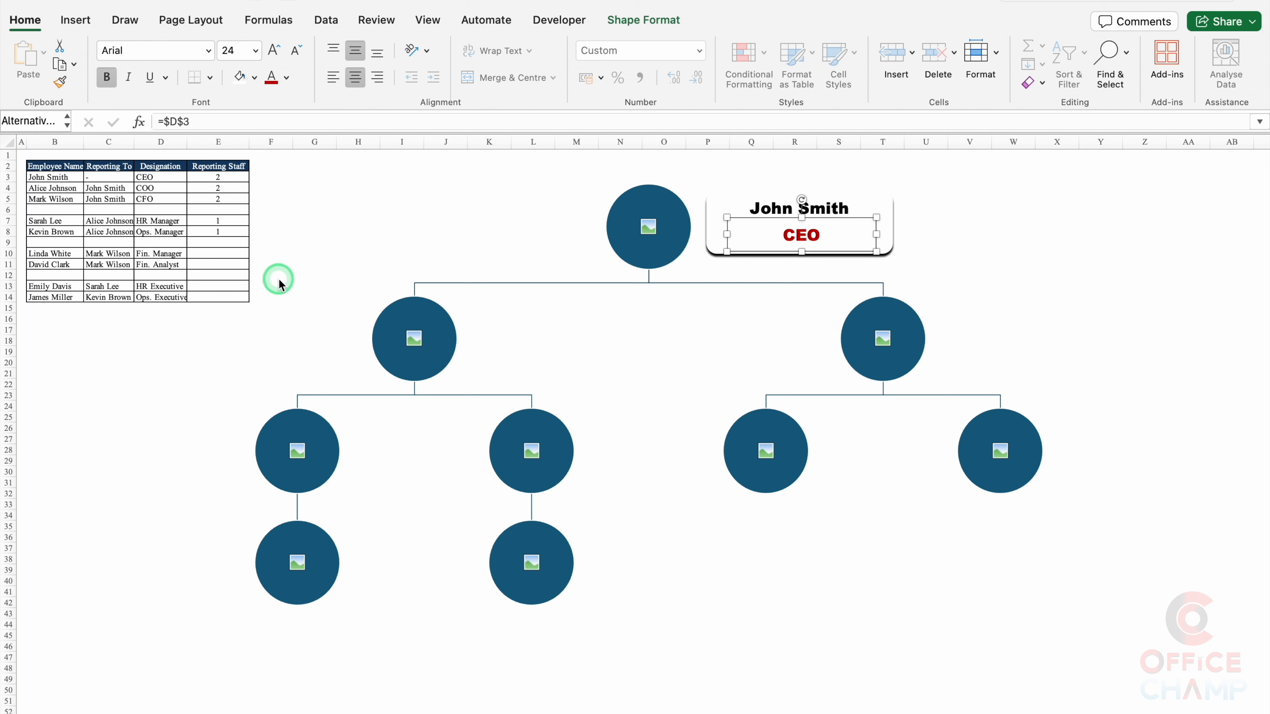
Step: Select both the name box and the CEO title box of the top label
left_click(1005, 253)
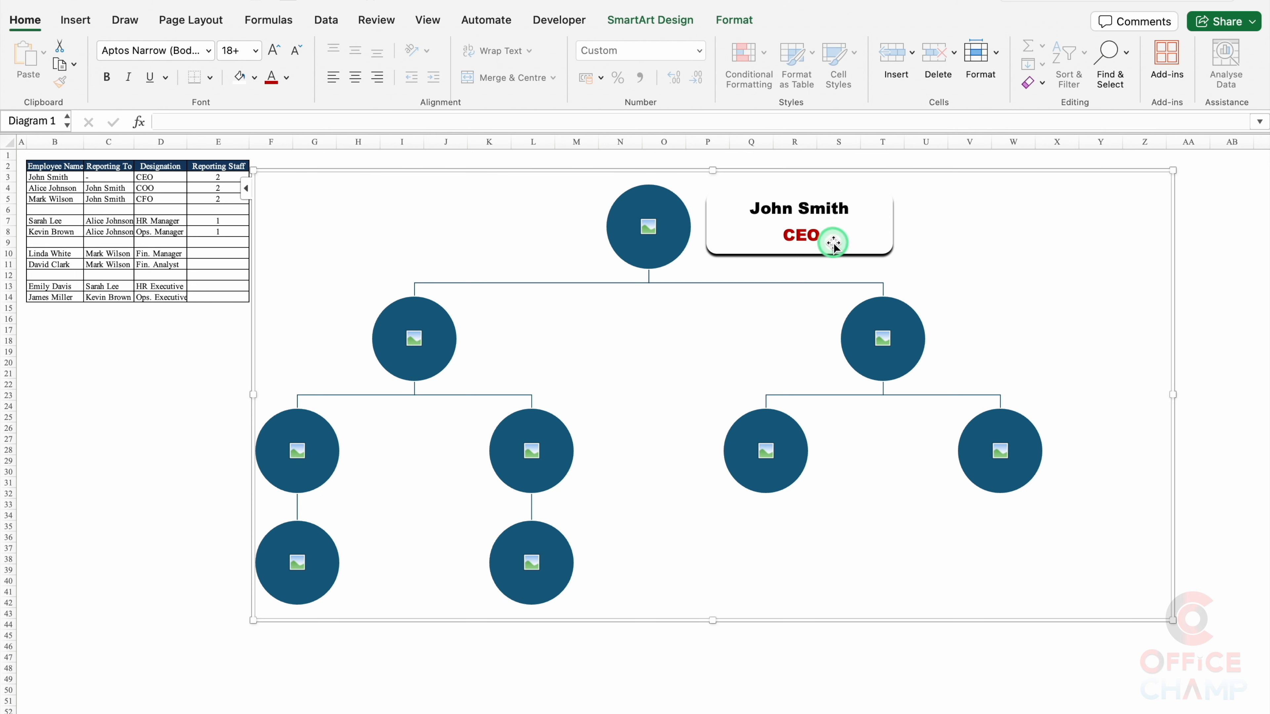
left_click(891, 225)
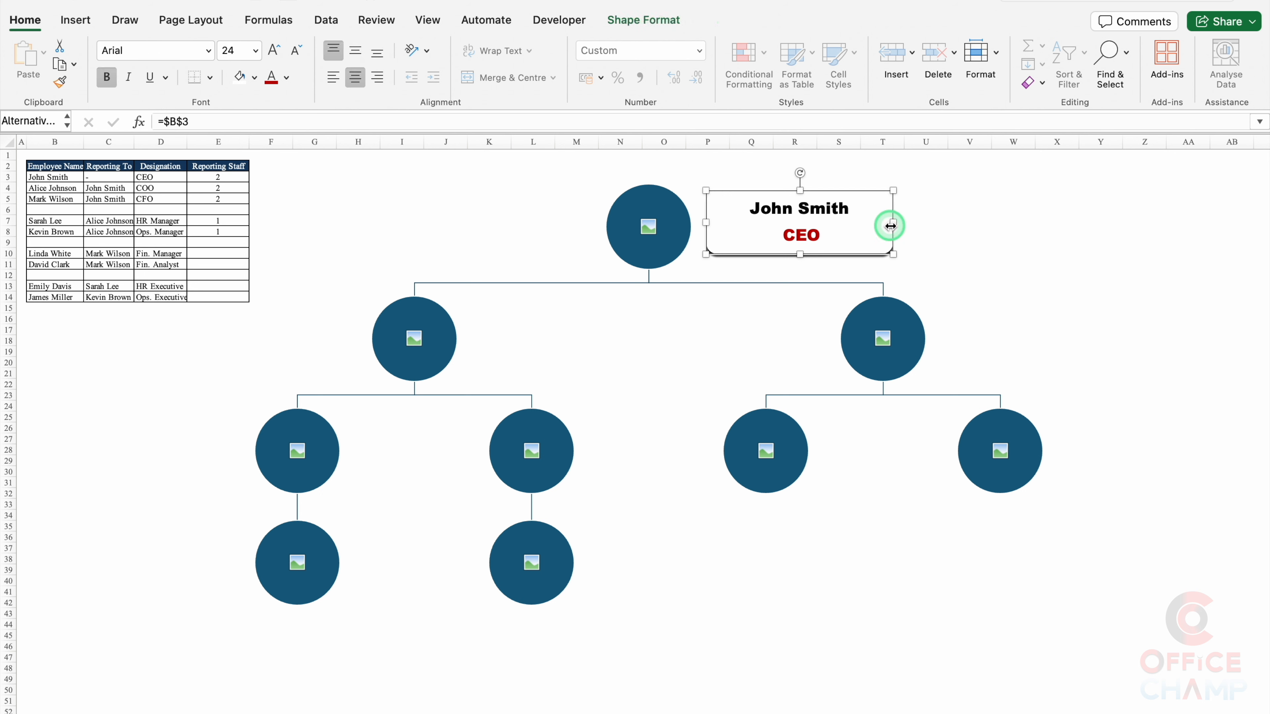
left_click(829, 239)
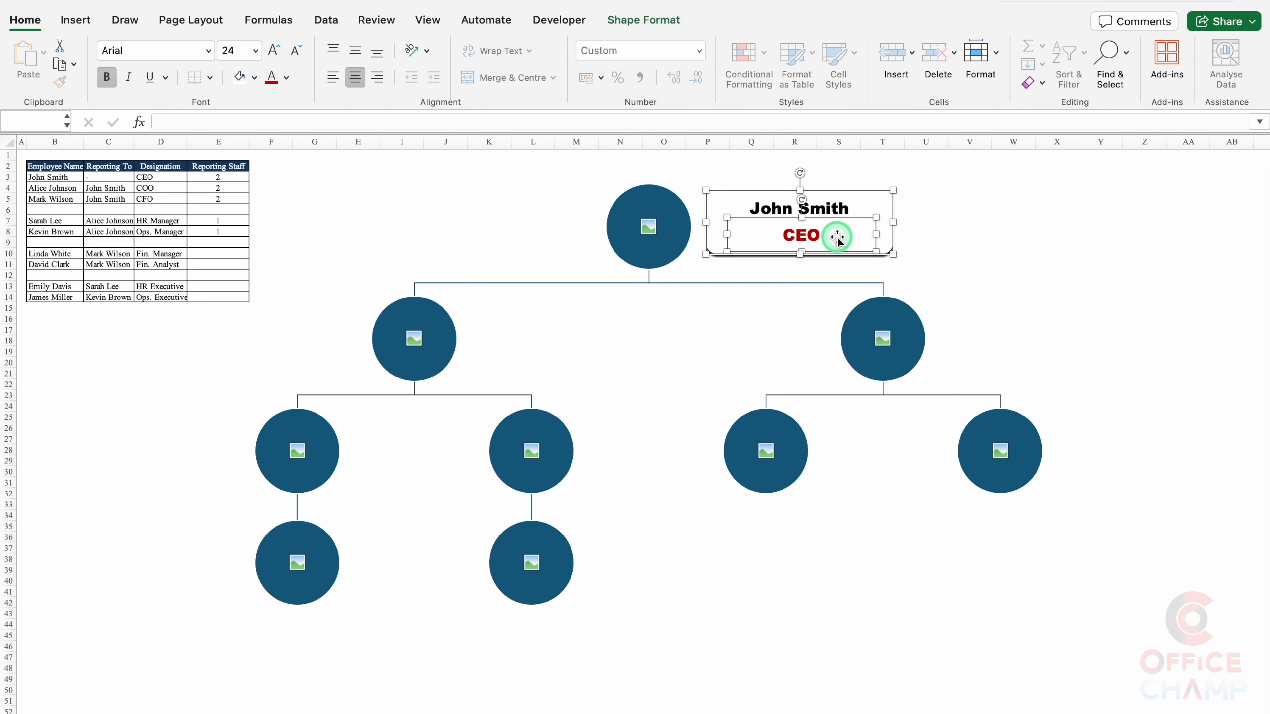
Step: Group the top label's name and CEO title boxes into one object
right_click(838, 241)
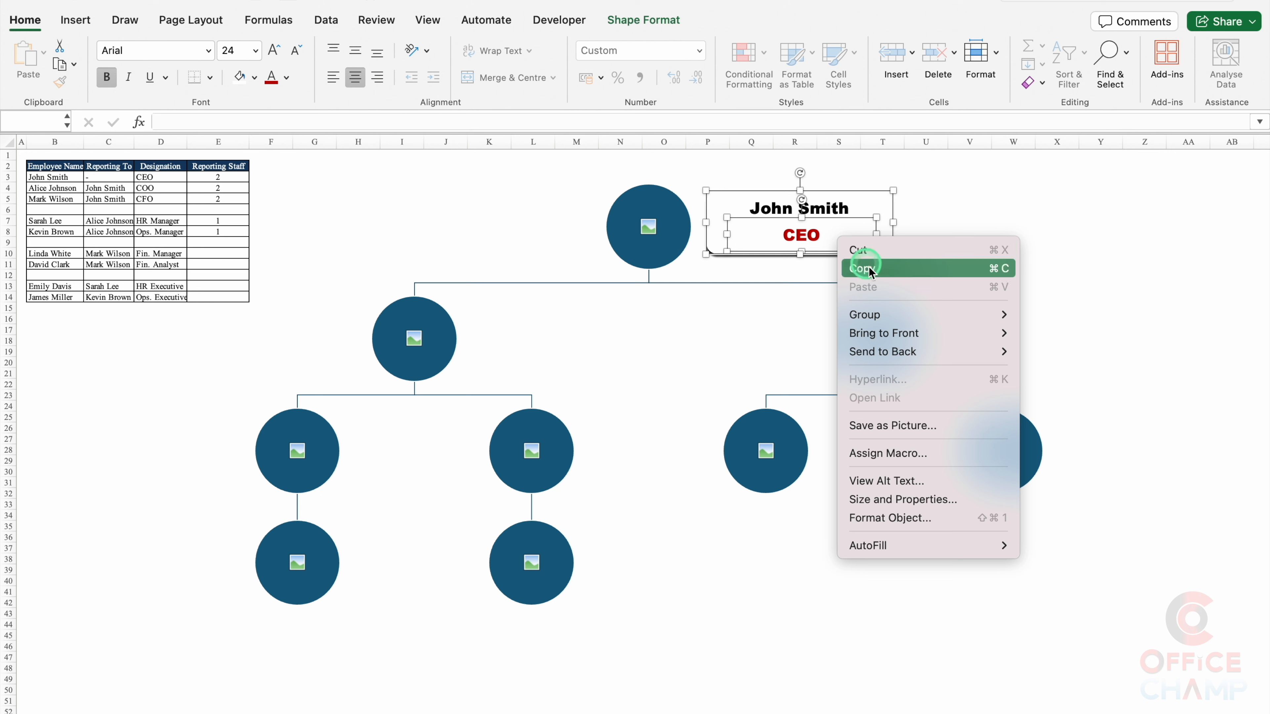
mouse_move(892, 318)
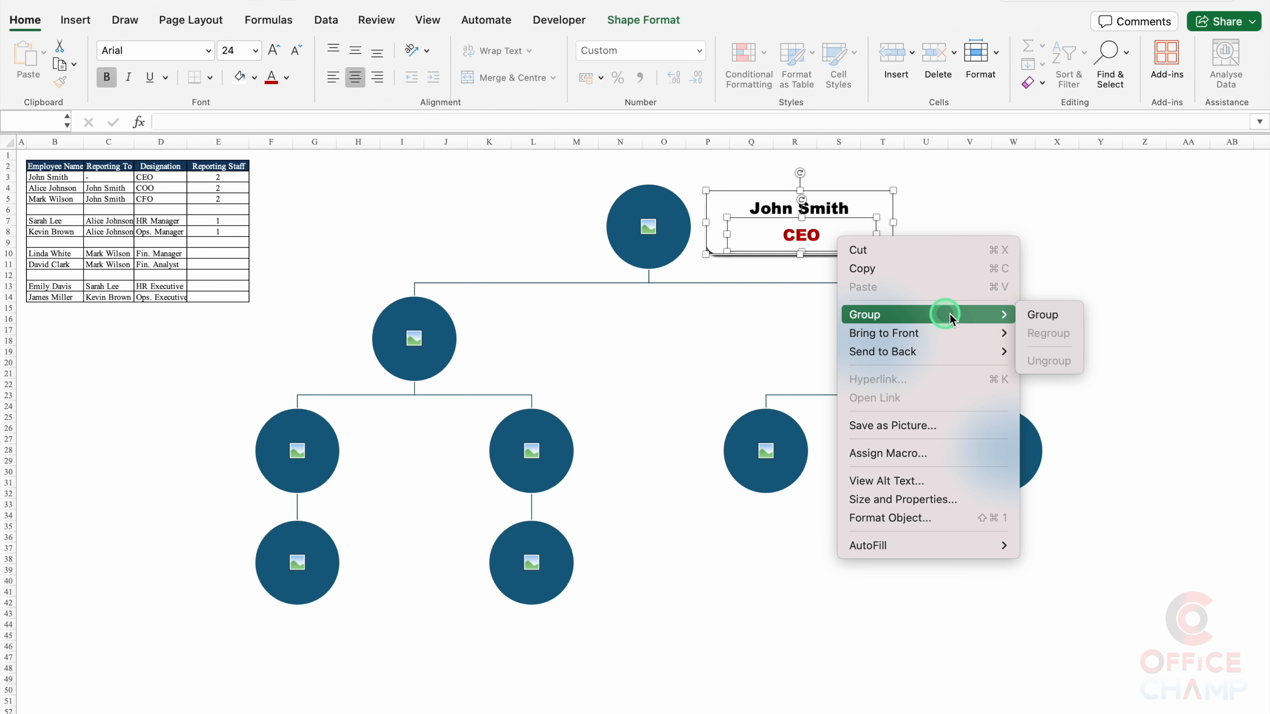
left_click(1044, 316)
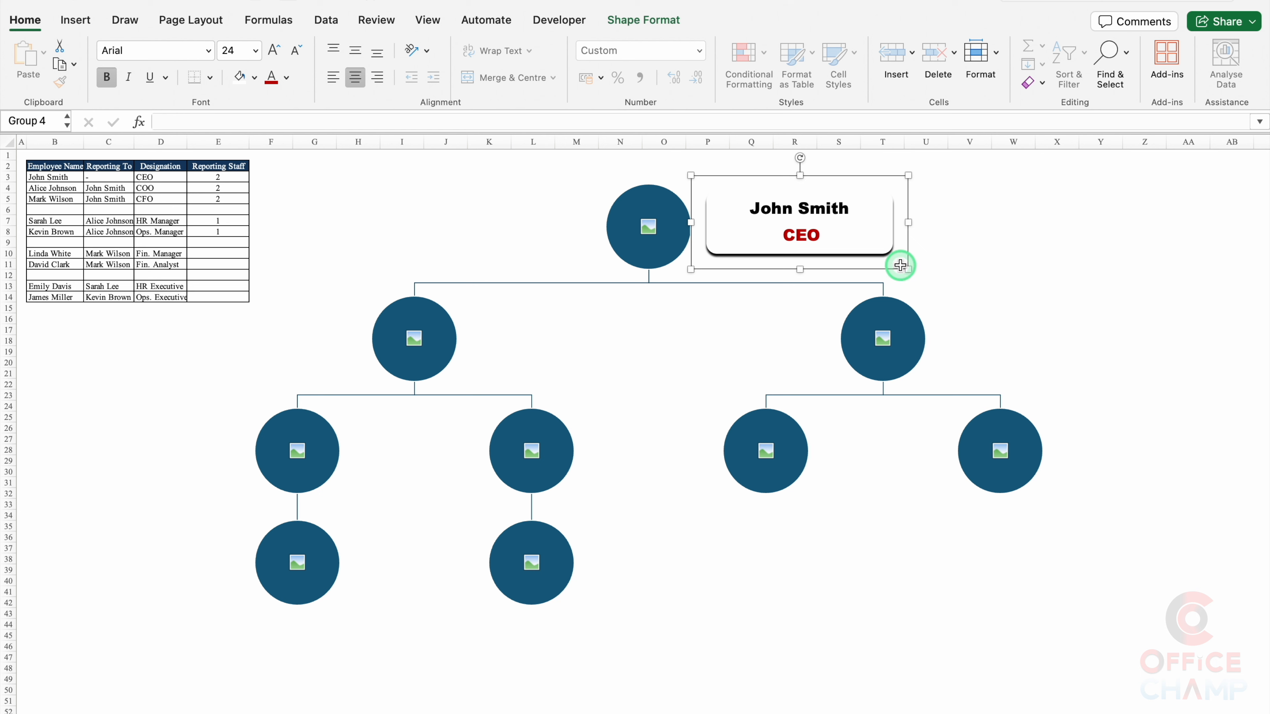
Step: Place copies of the grouped label beside each circle, with lower-level copies at font size 20
left_click_drag(901, 269, 1123, 383)
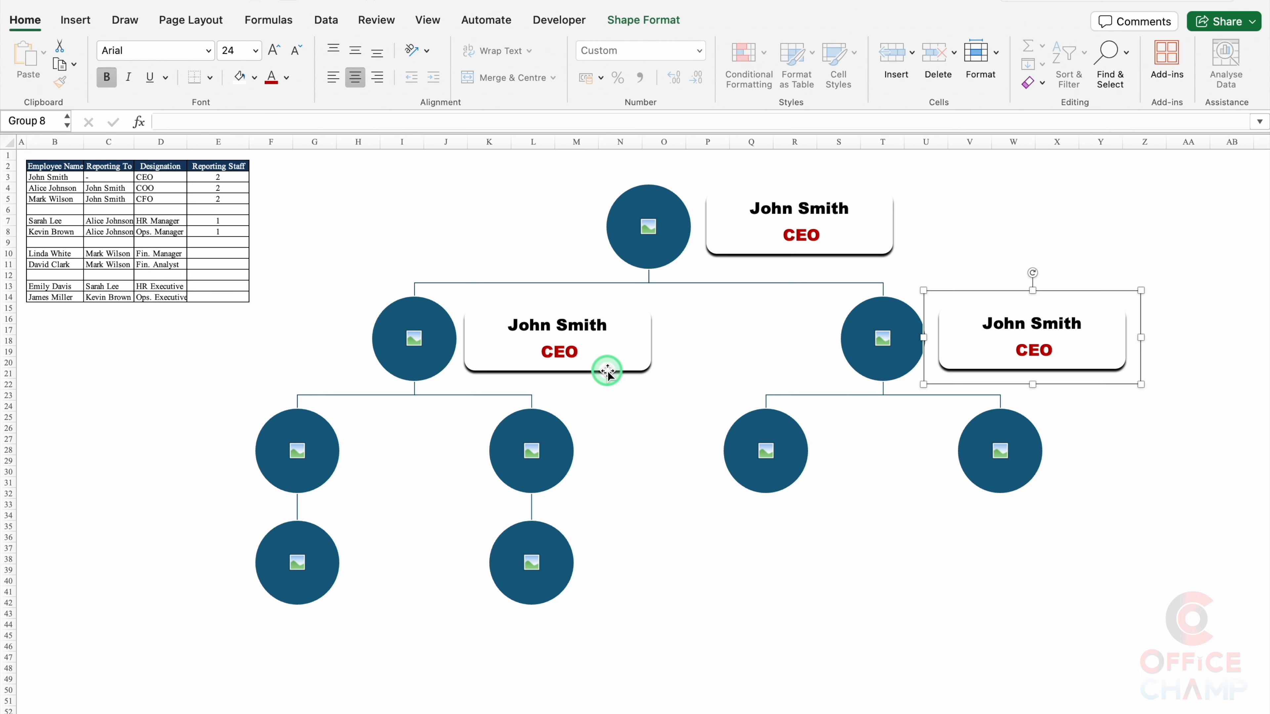
left_click(607, 371)
left_click_drag(624, 392, 490, 454)
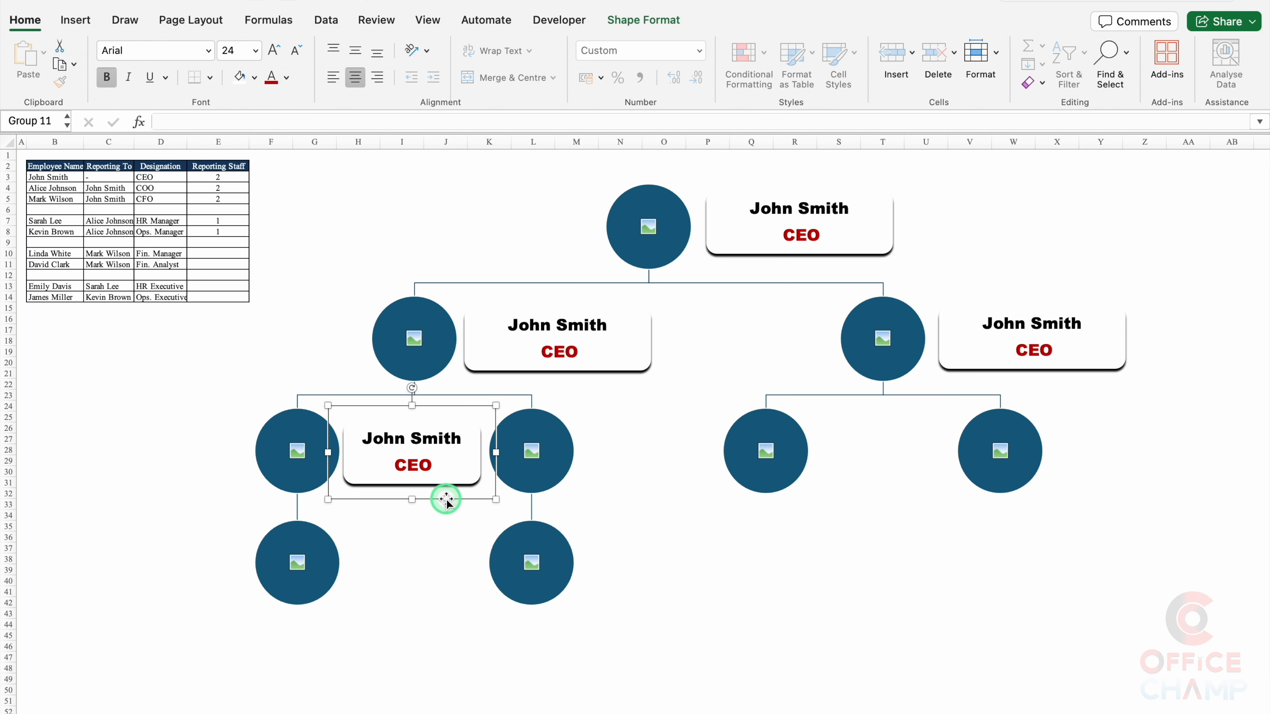
left_click(296, 50)
left_click(296, 51)
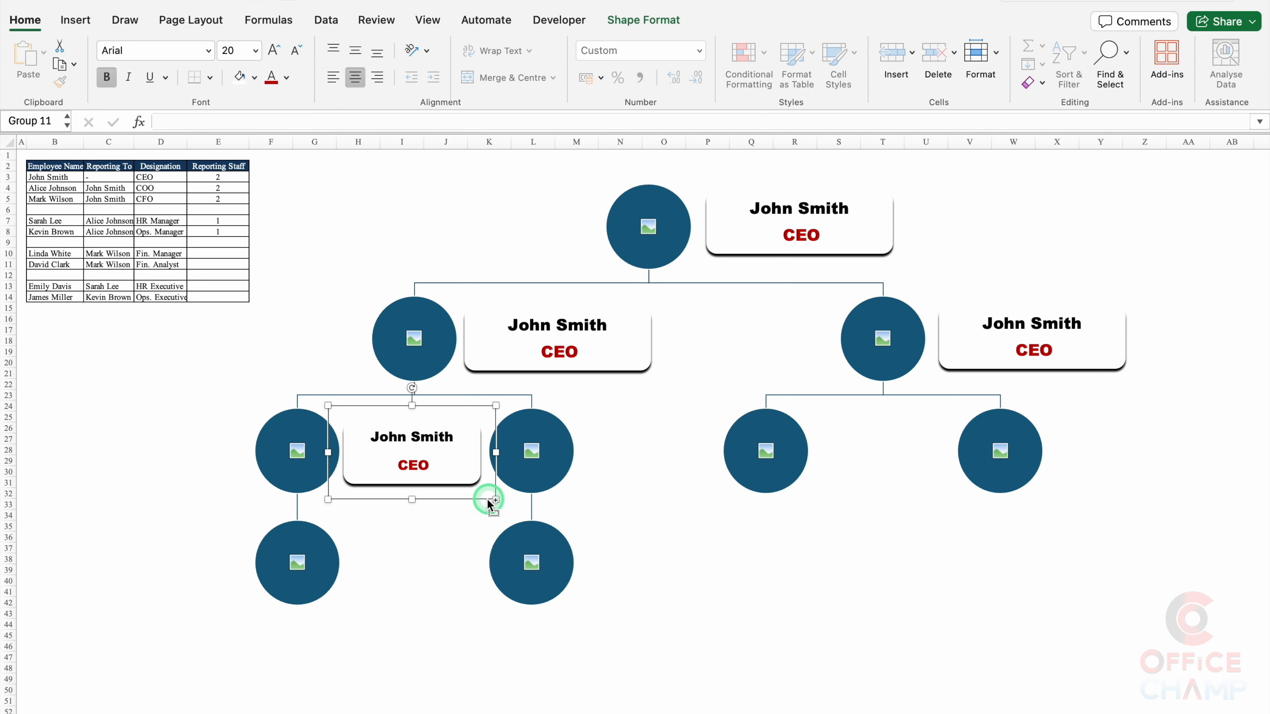
left_click_drag(487, 499, 1195, 488)
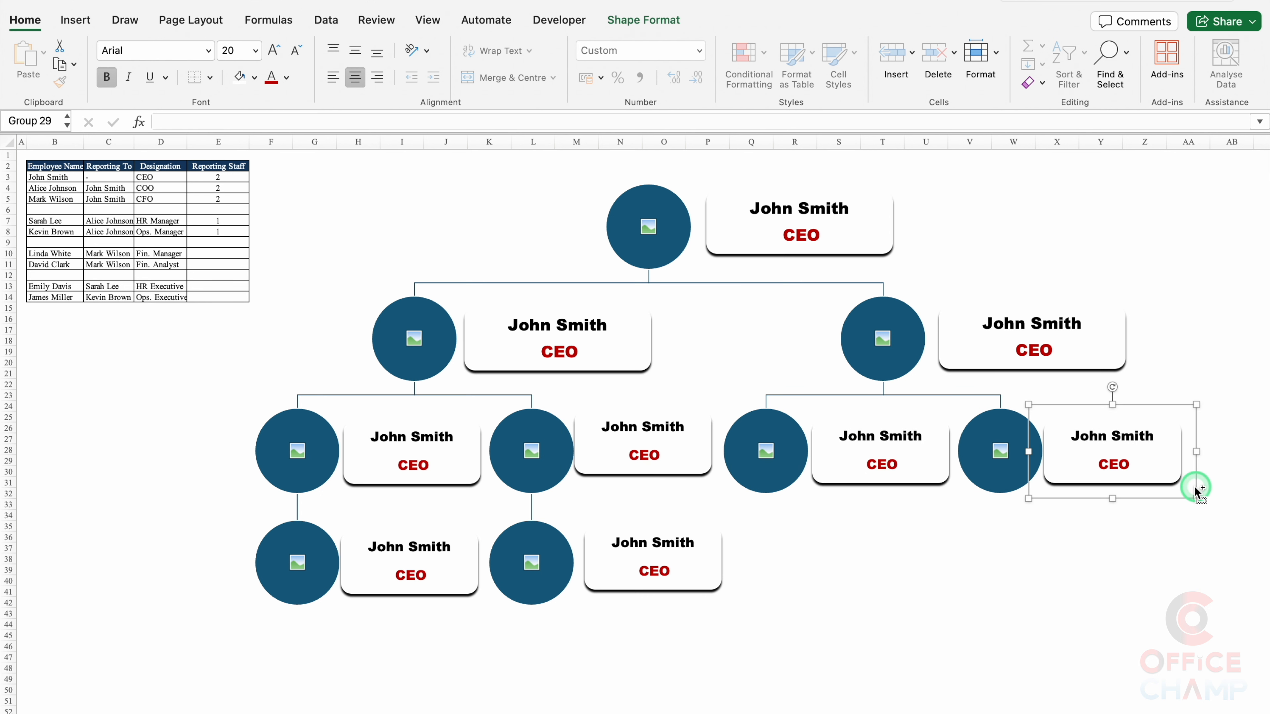
left_click(764, 243)
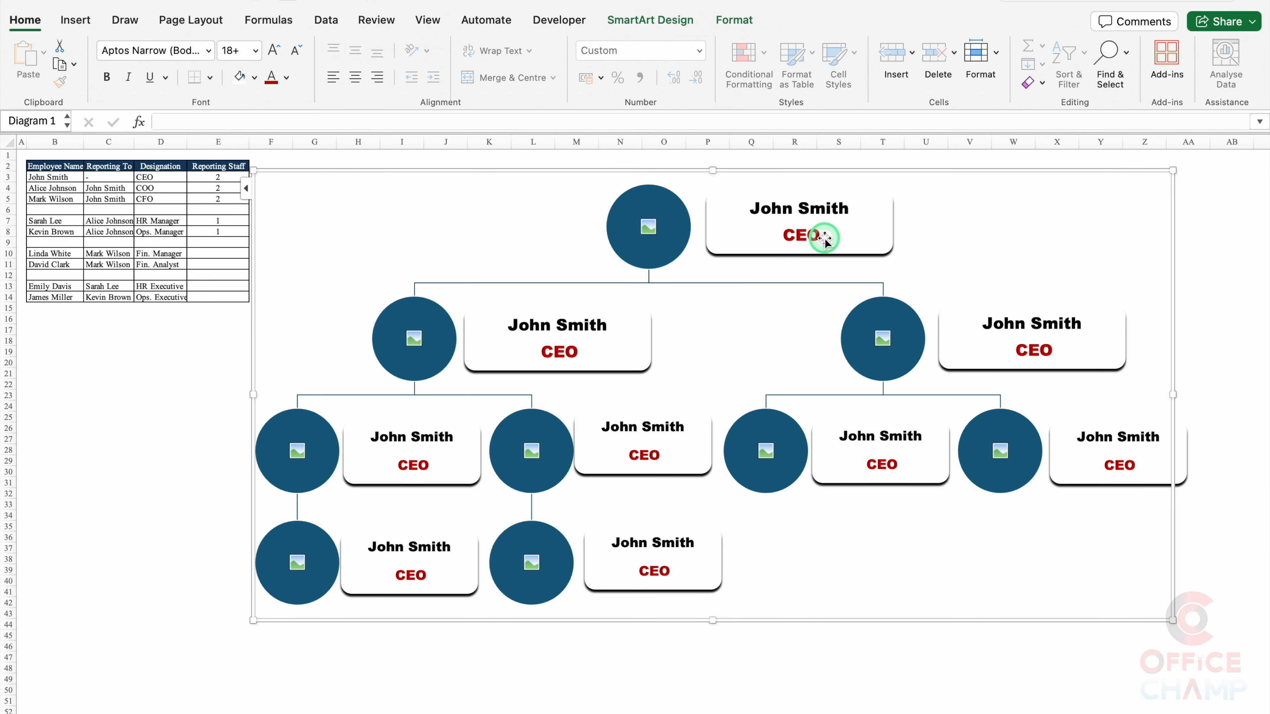
Step: Replace the left second-level label's placeholder with the employee's name and COO title
left_click(576, 326)
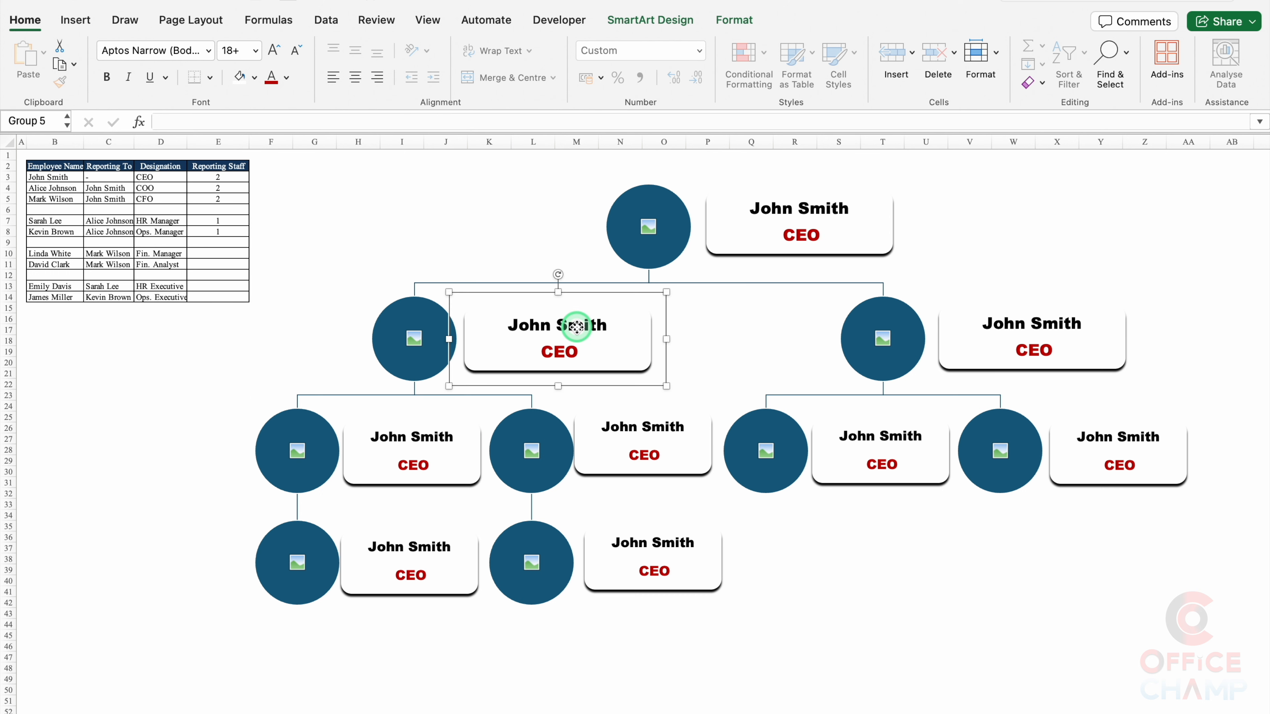
left_click(515, 326)
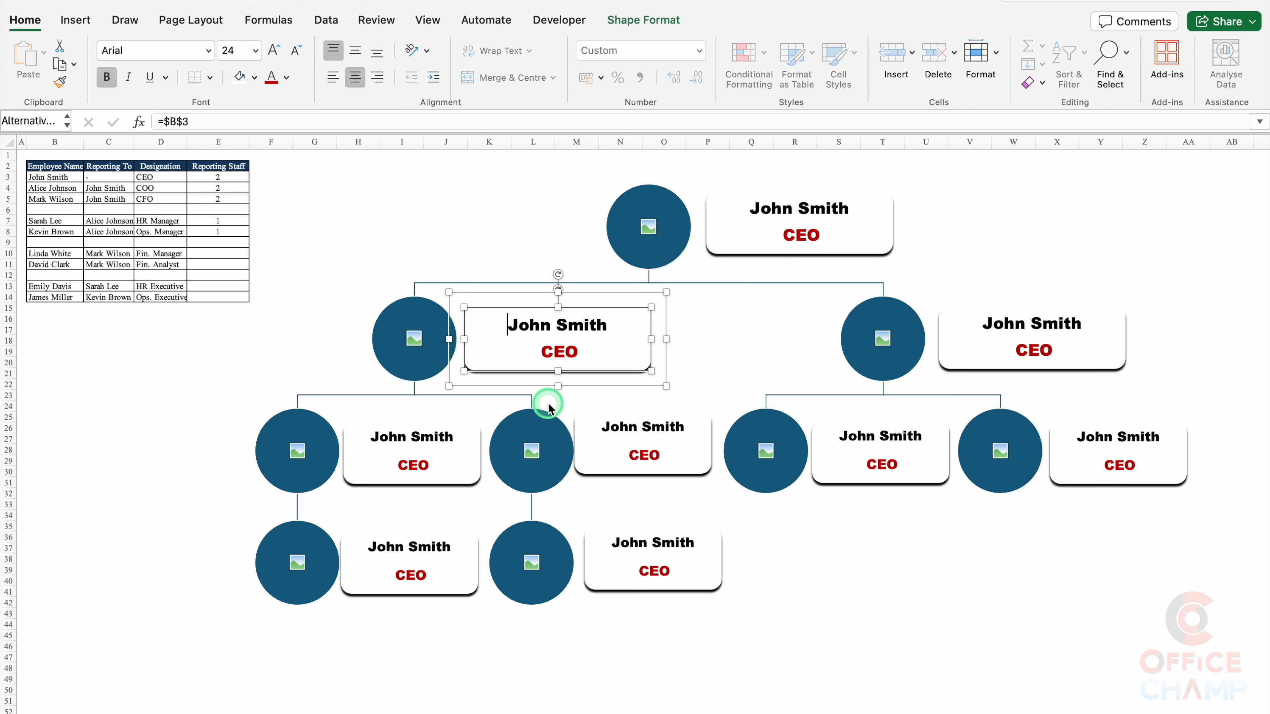
key("shift+End")
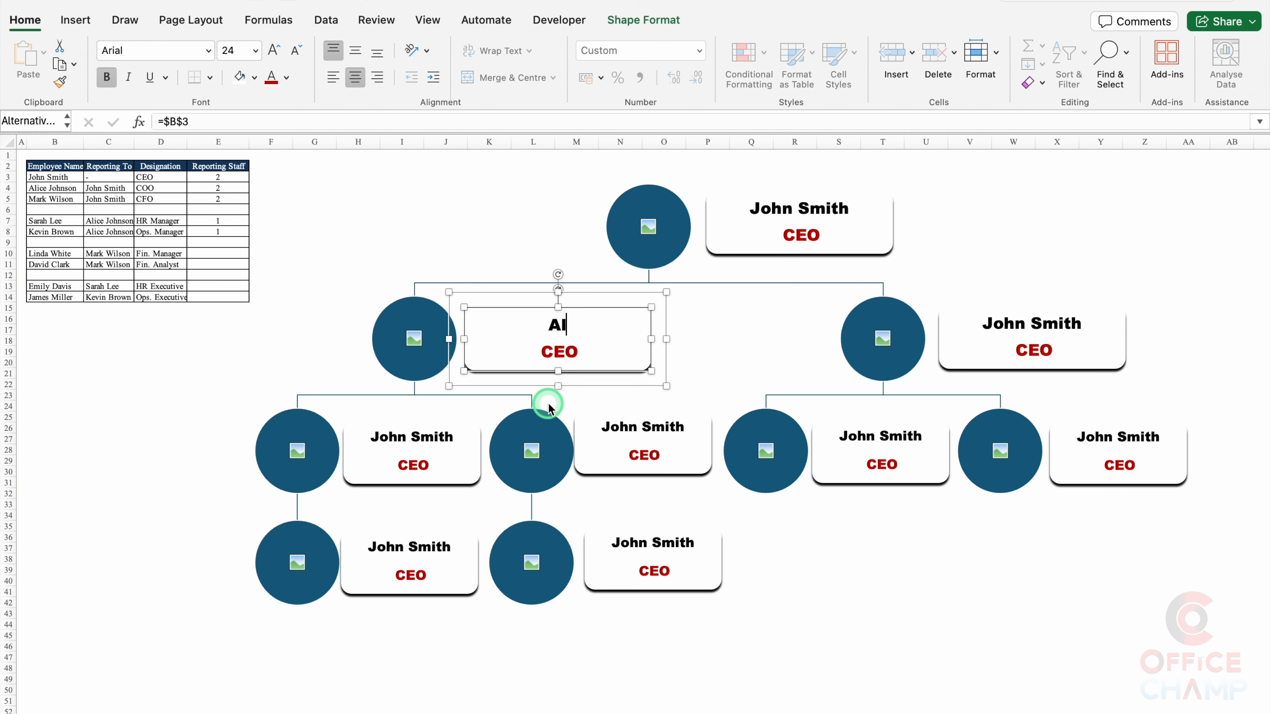
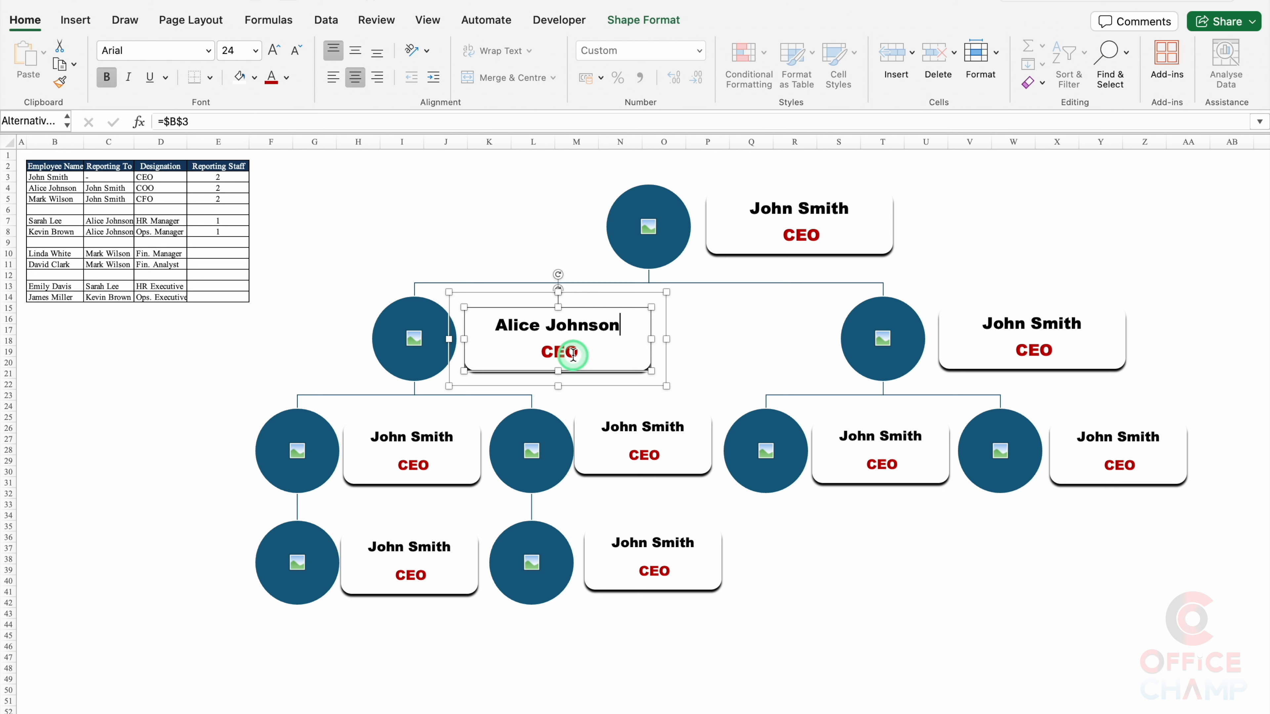
left_click(541, 350)
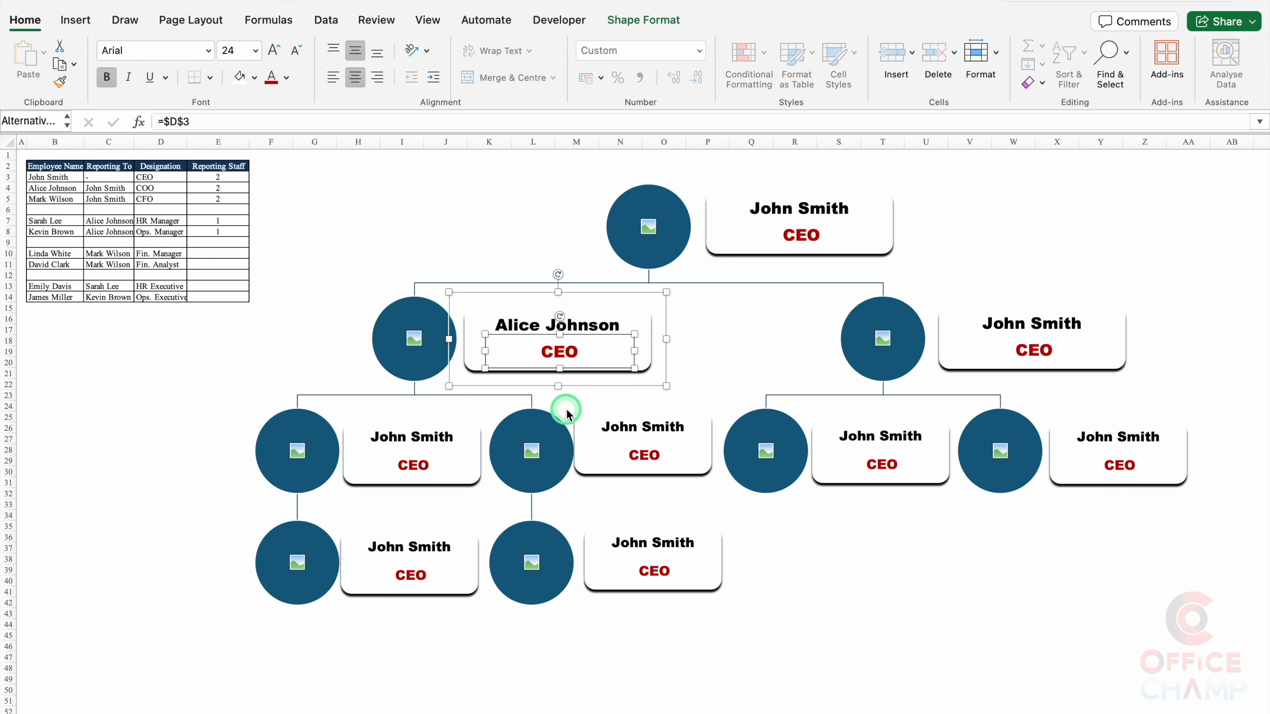
key("super+a")
type("C")
Step: Replace the right second-level label's placeholder with the employee's name and CFO title
left_click(987, 355)
left_click(1014, 325)
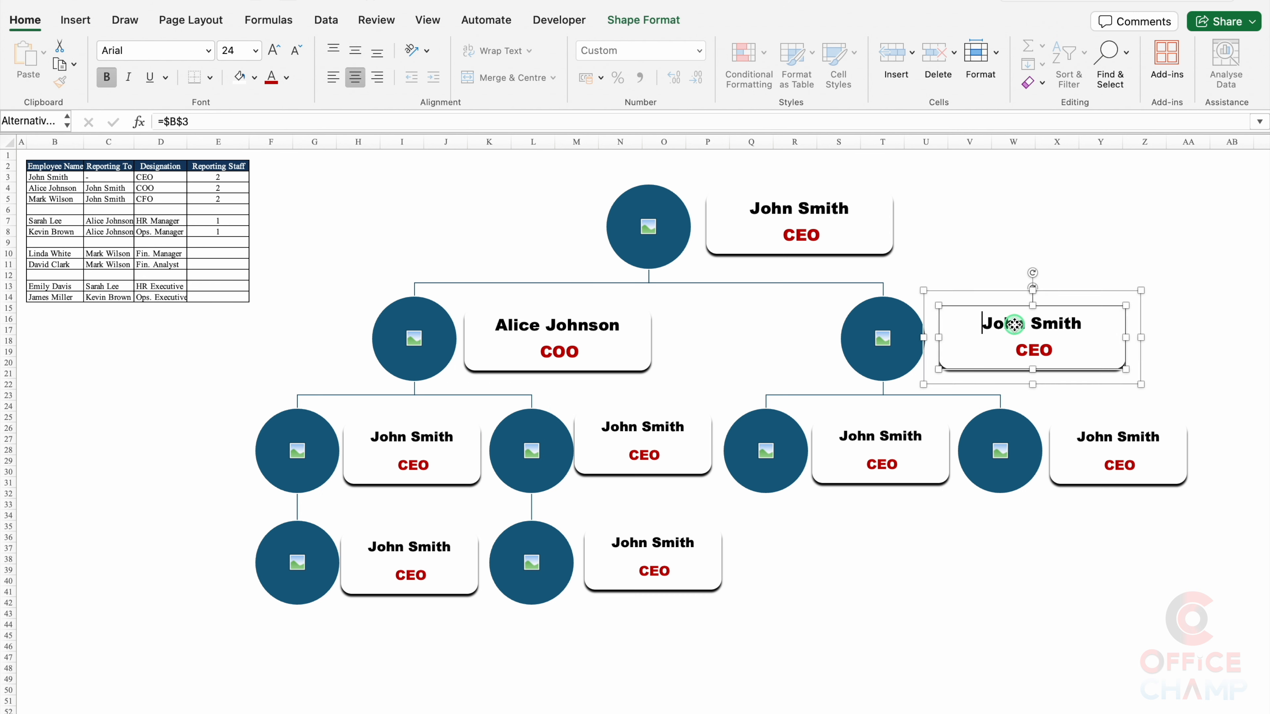
left_click(998, 325)
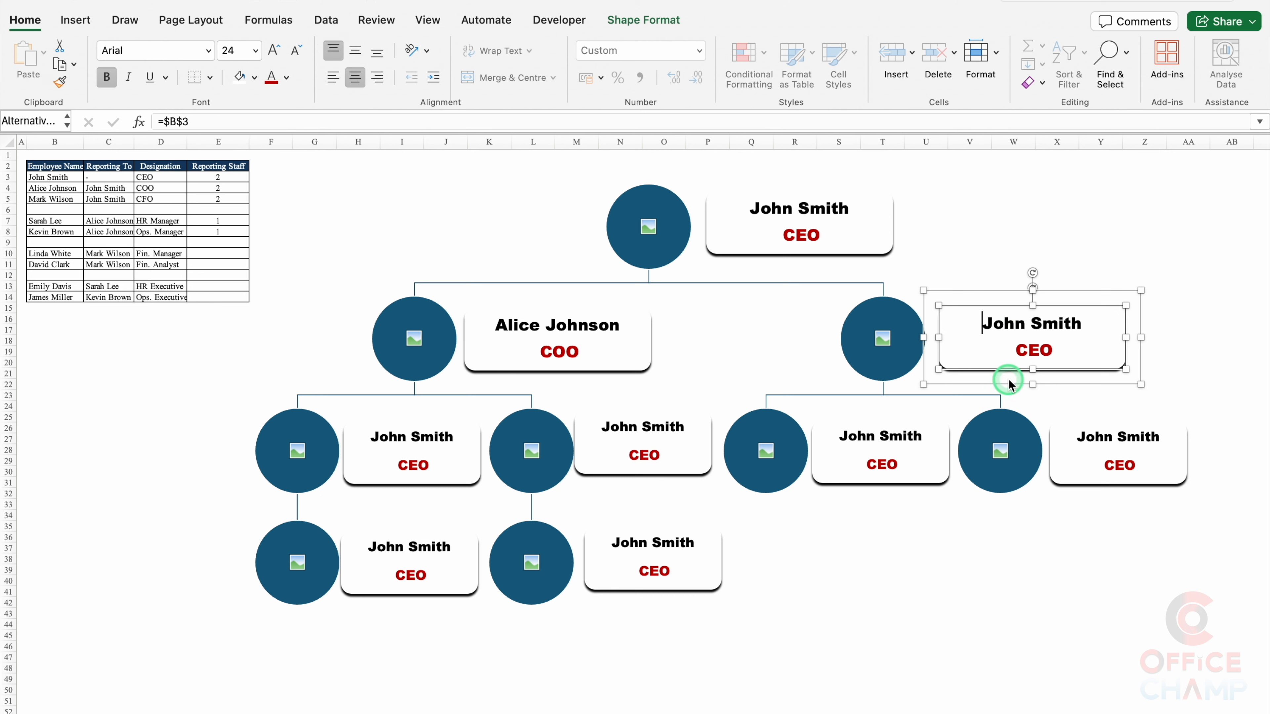
key("super+a")
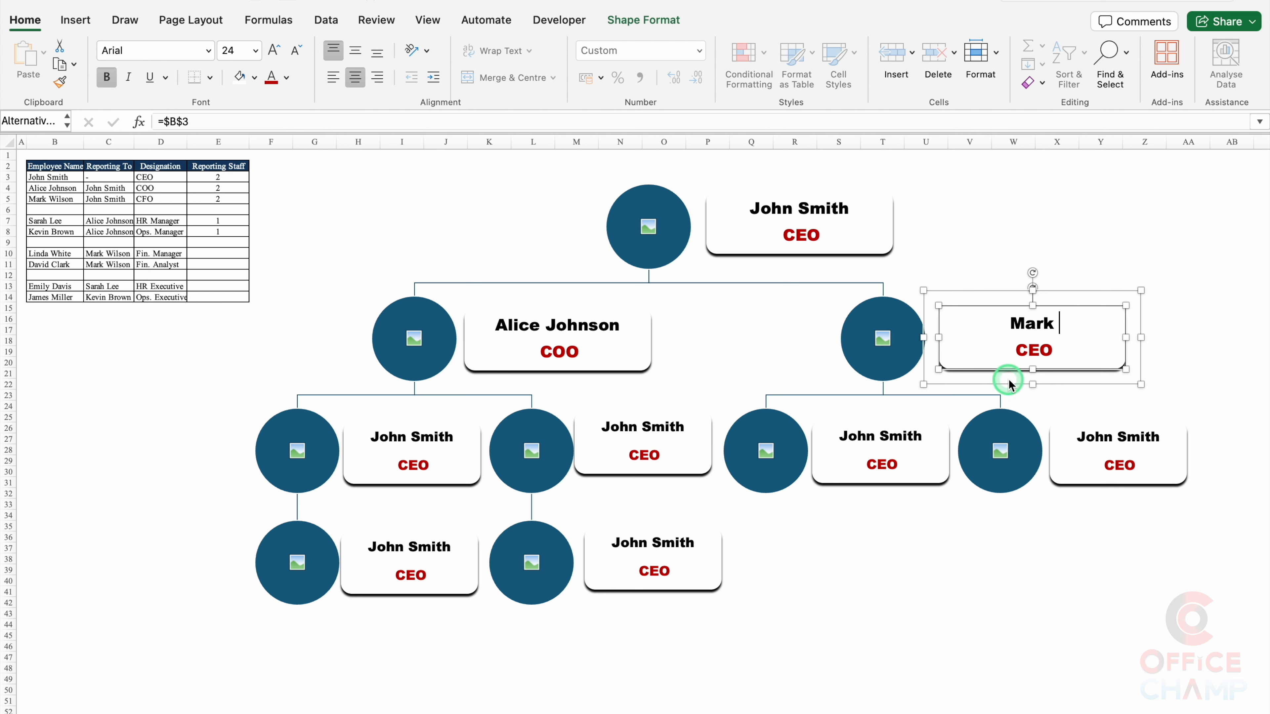
left_click(1019, 352)
key("super+a")
type("CFO")
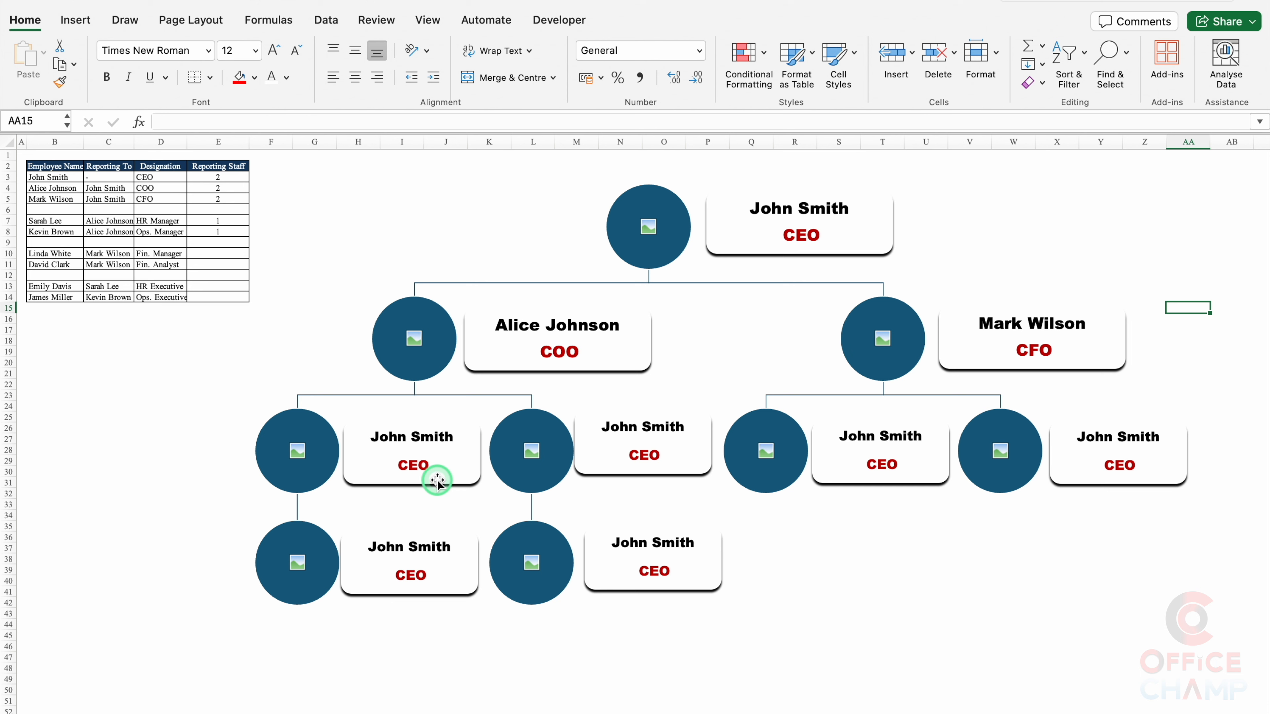
Step: Fill the third-level labels with employee names and the titles HR Manager and Ops. Manager
left_click(436, 481)
left_click(375, 439)
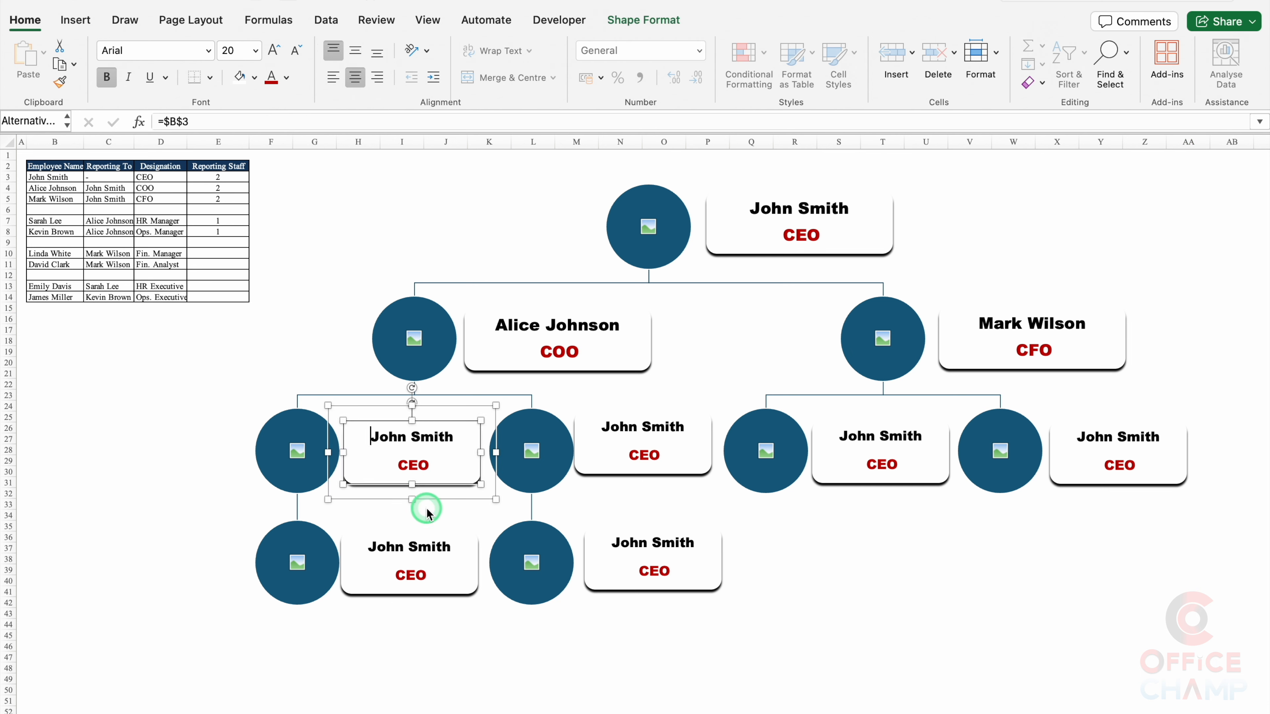
key("super+a")
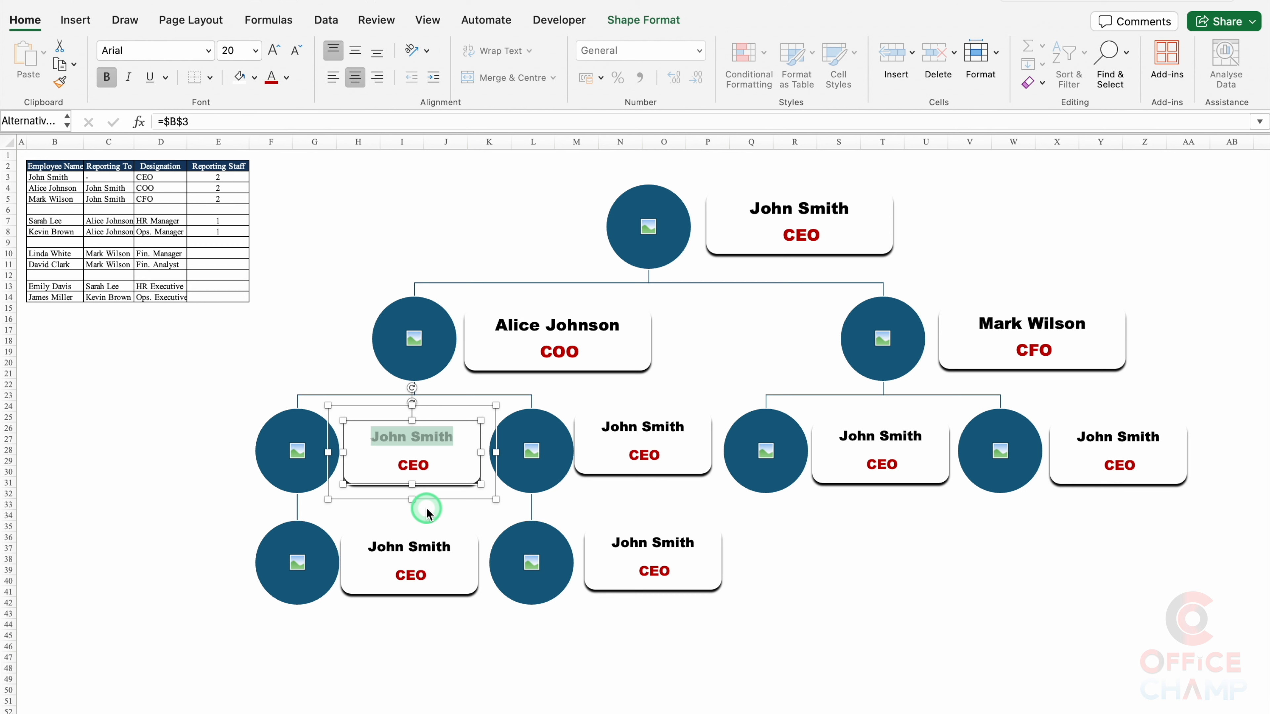
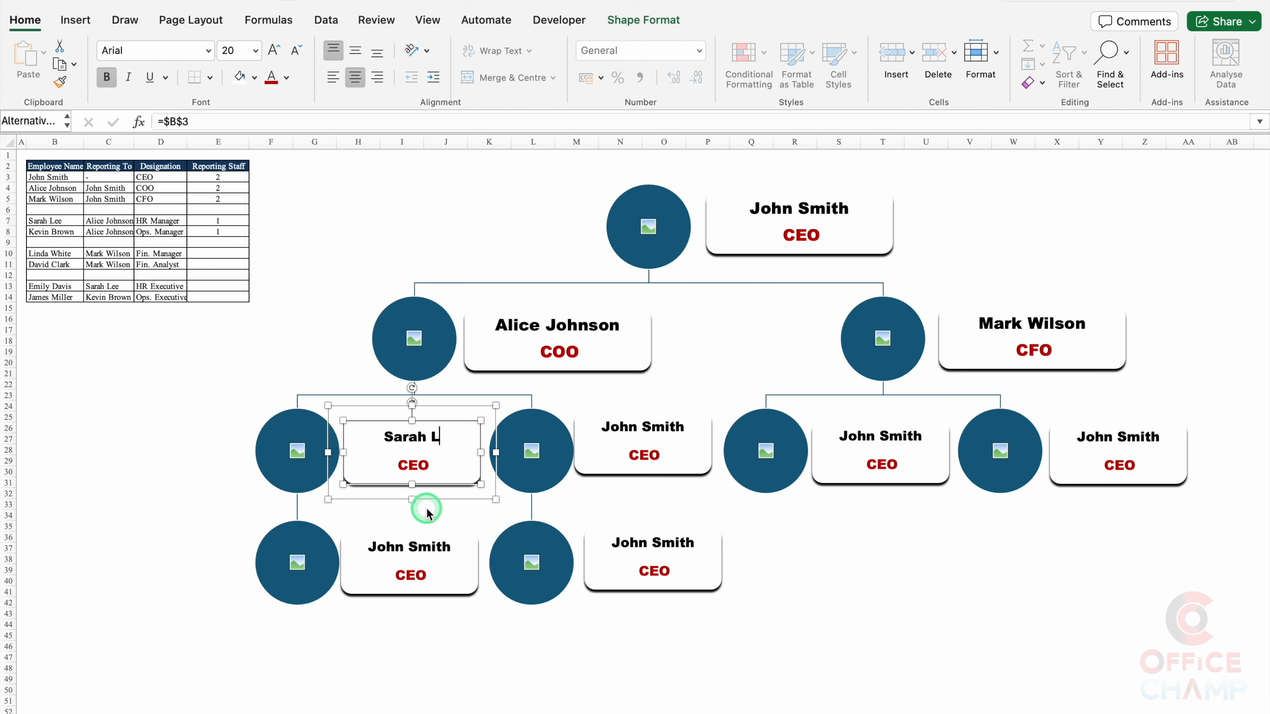
left_click(402, 471)
type("HR Manager")
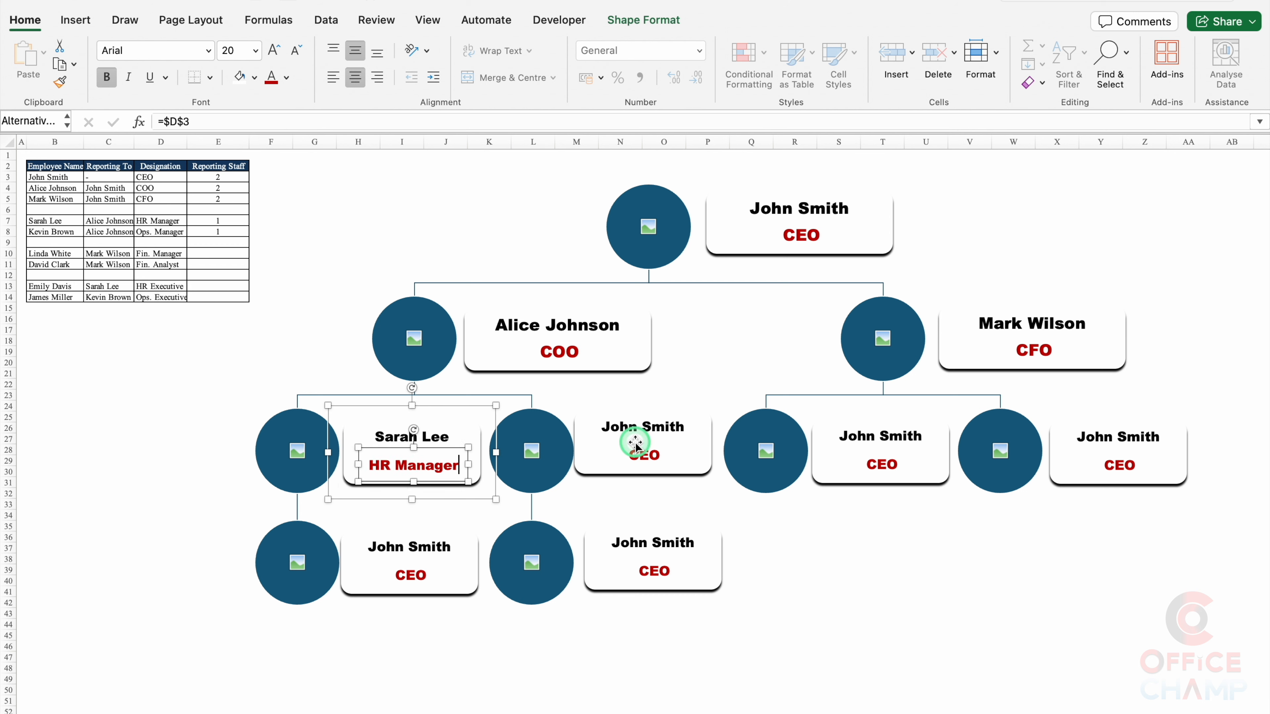
left_click(650, 436)
left_click(646, 464)
type("Ops. Manager")
Step: Fill the bottom-row labels with employee names and the titles HR Executive and Ops. Executive
left_click(409, 556)
triple_click(410, 578)
type("HR Executive")
triple_click(653, 544)
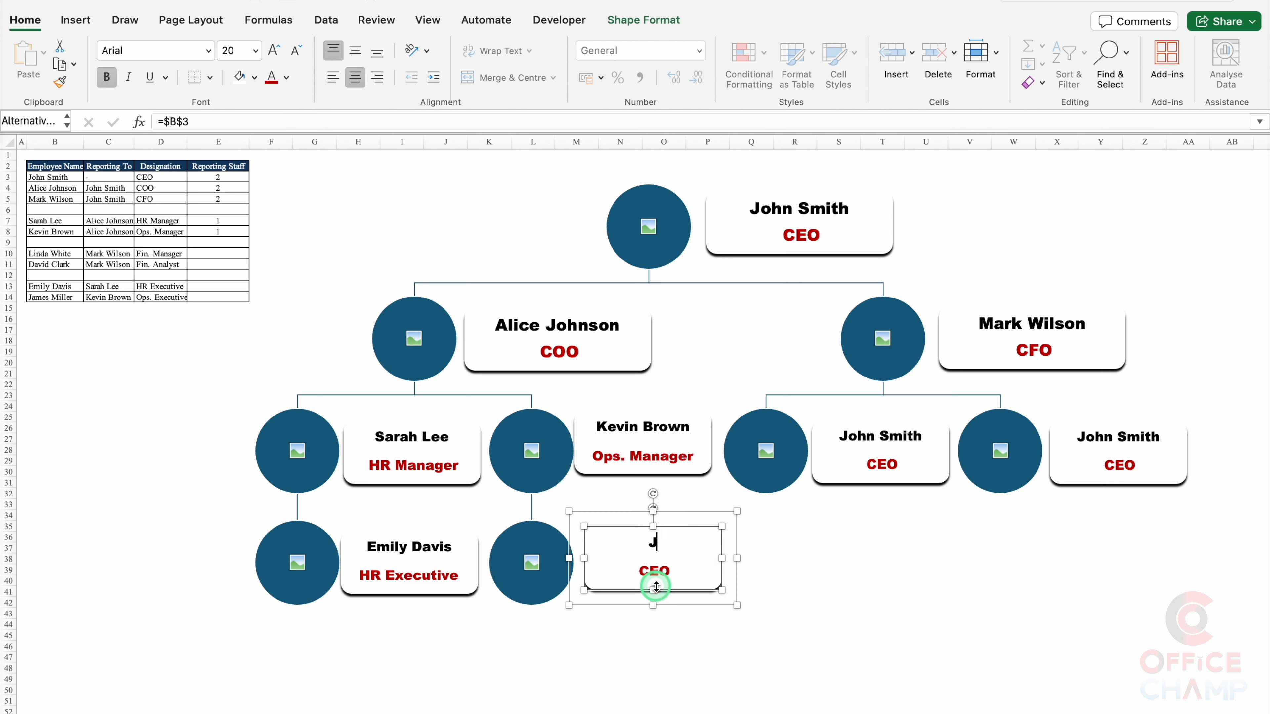
triple_click(654, 573)
type("Ops. Executive")
Step: Enter the right-side employees' names and the Fin. Analyst title in the remaining labels
triple_click(880, 438)
triple_click(1120, 466)
type("Fin. Analyst")
left_click(1123, 530)
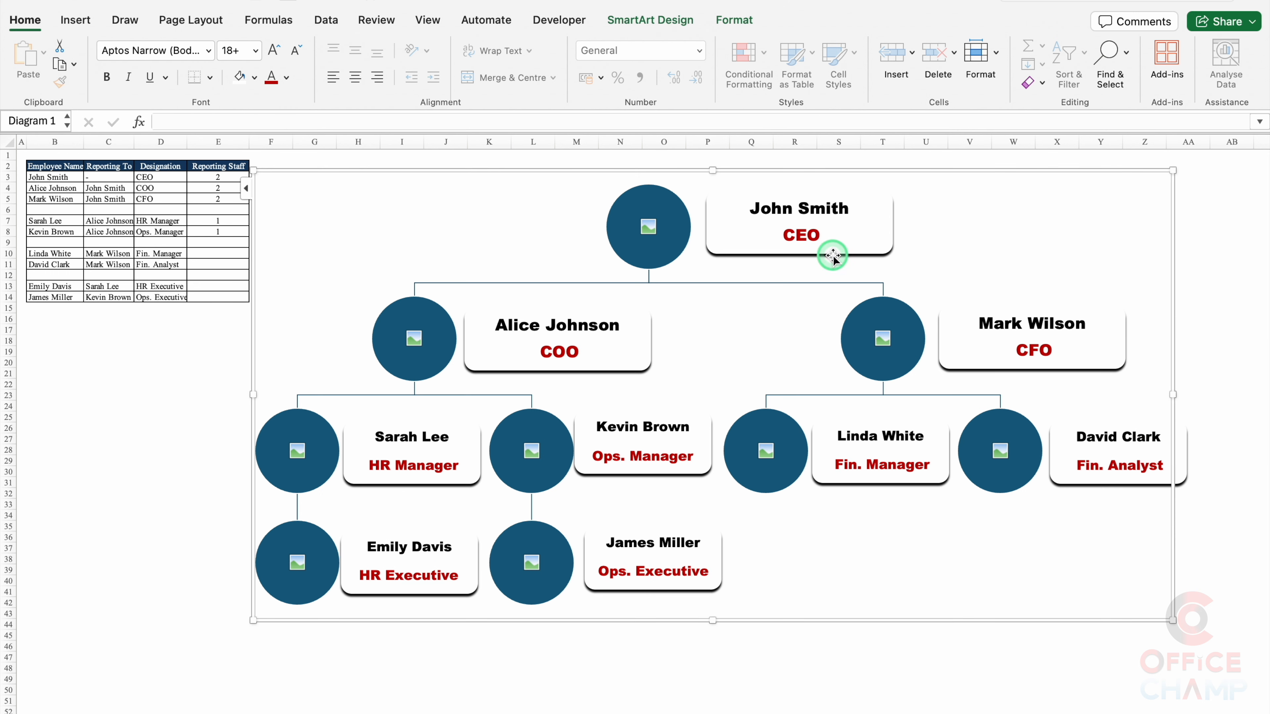
Step: Give the top photo circle a black shadow in the Format Shape Shadow settings
left_click(667, 265)
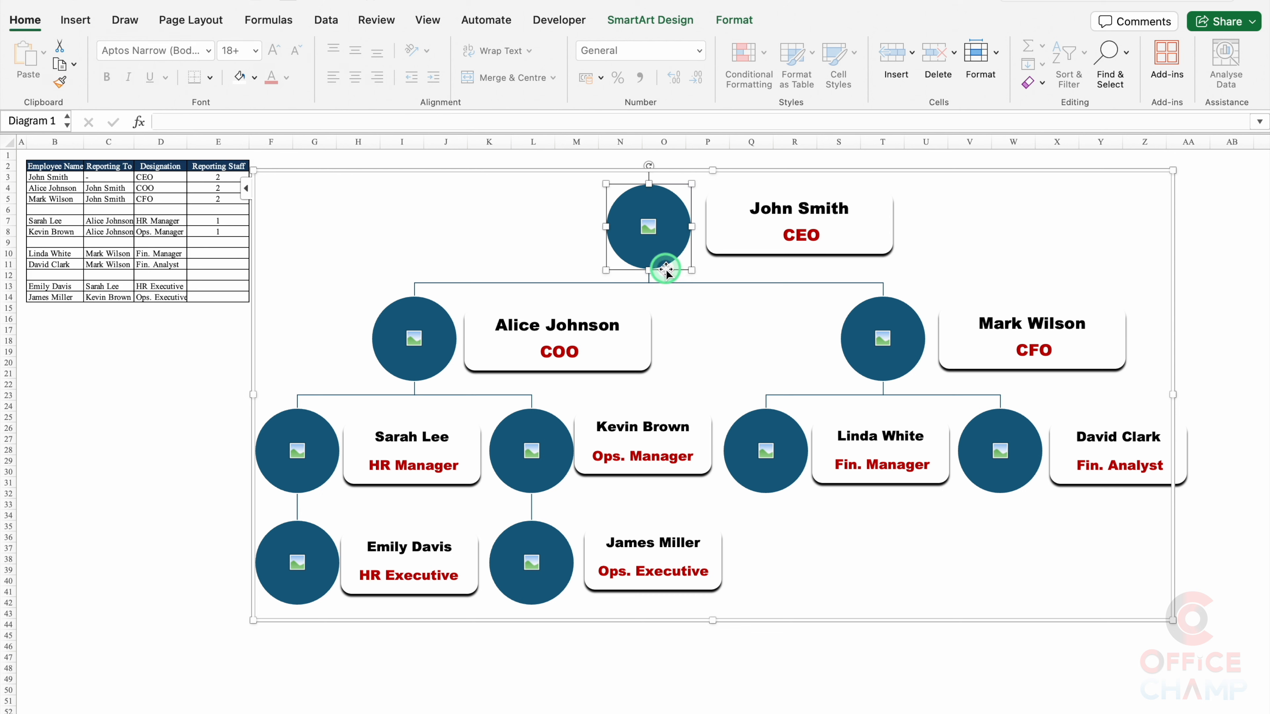
double_click(666, 269)
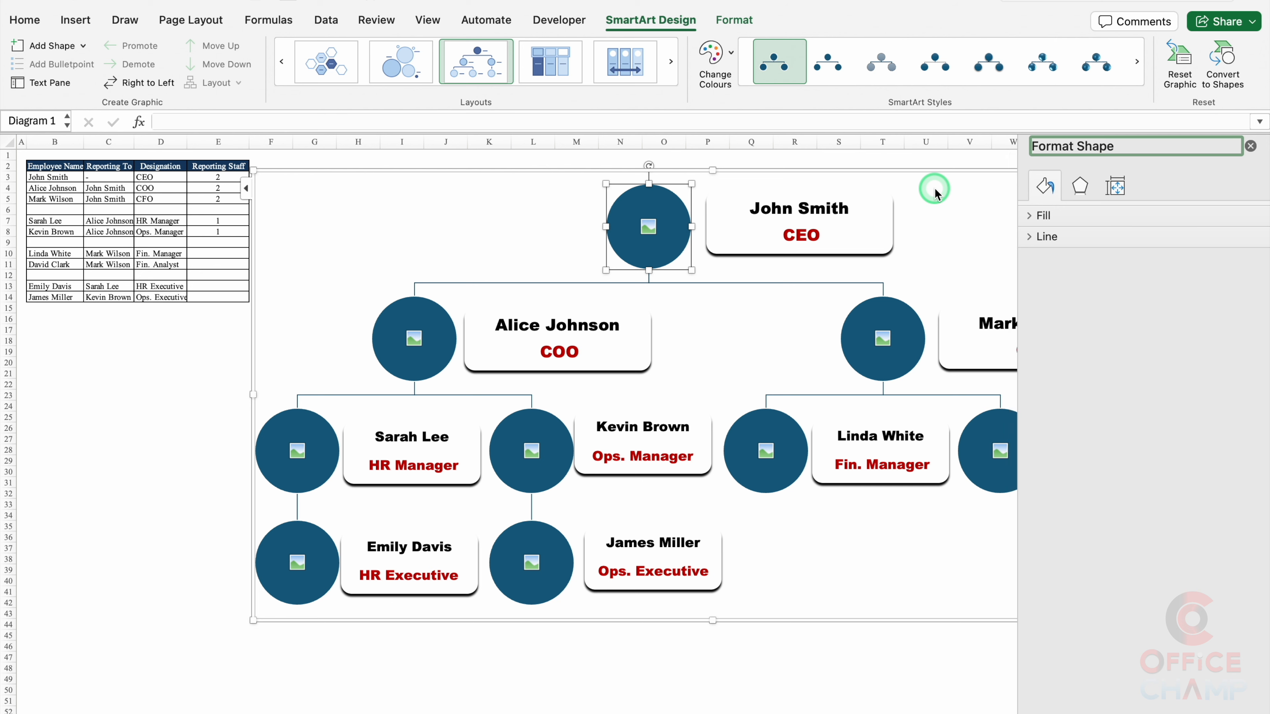
left_click(1081, 187)
left_click(1239, 270)
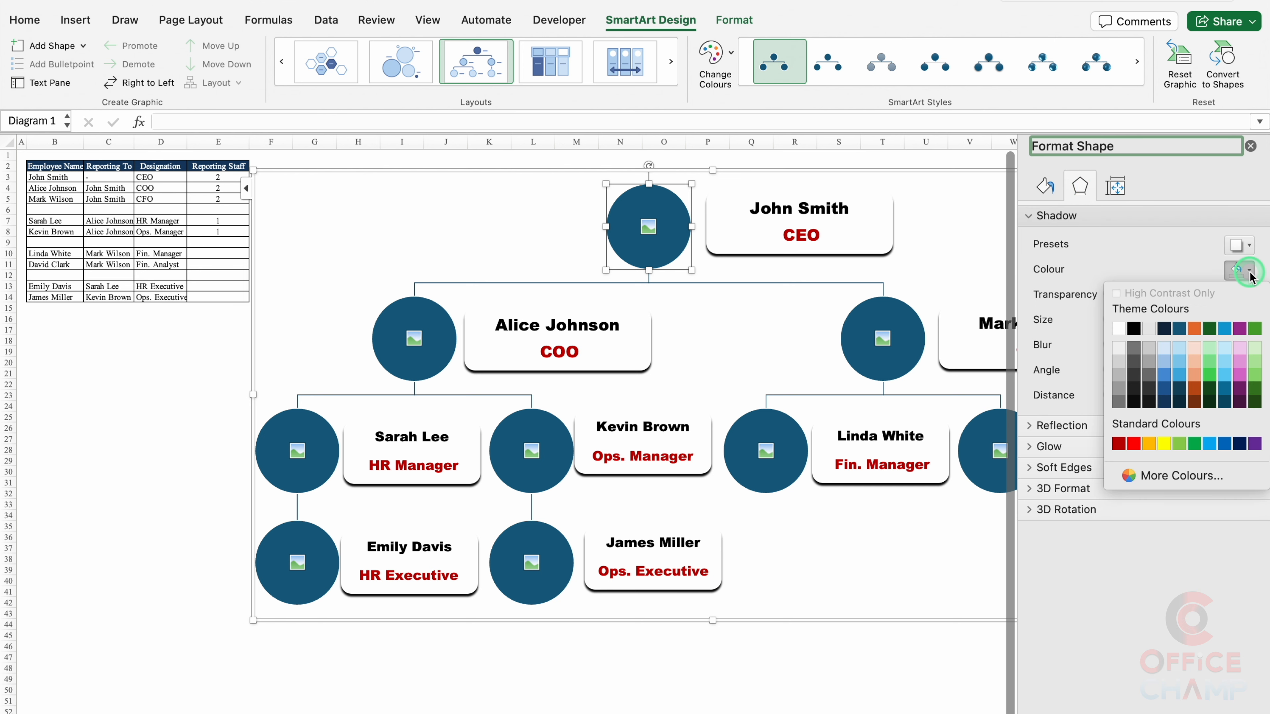
left_click(1135, 332)
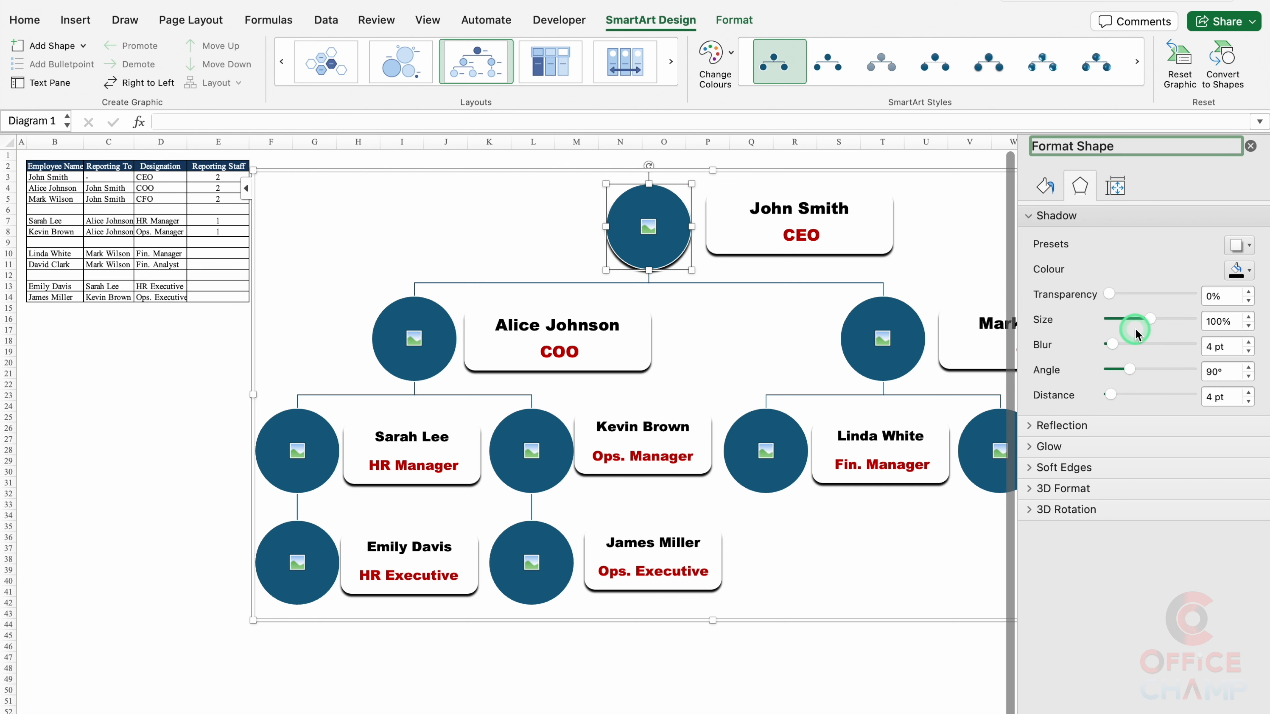
Step: Set black shadows on the left-side employee photo circles
left_click(431, 371)
left_click(1243, 270)
left_click(1134, 329)
left_click(318, 481)
left_click(1240, 271)
left_click(1134, 329)
left_click(548, 478)
Step: Set black shadows on the remaining right-side circles and close the Format Shape pane
left_click(1134, 329)
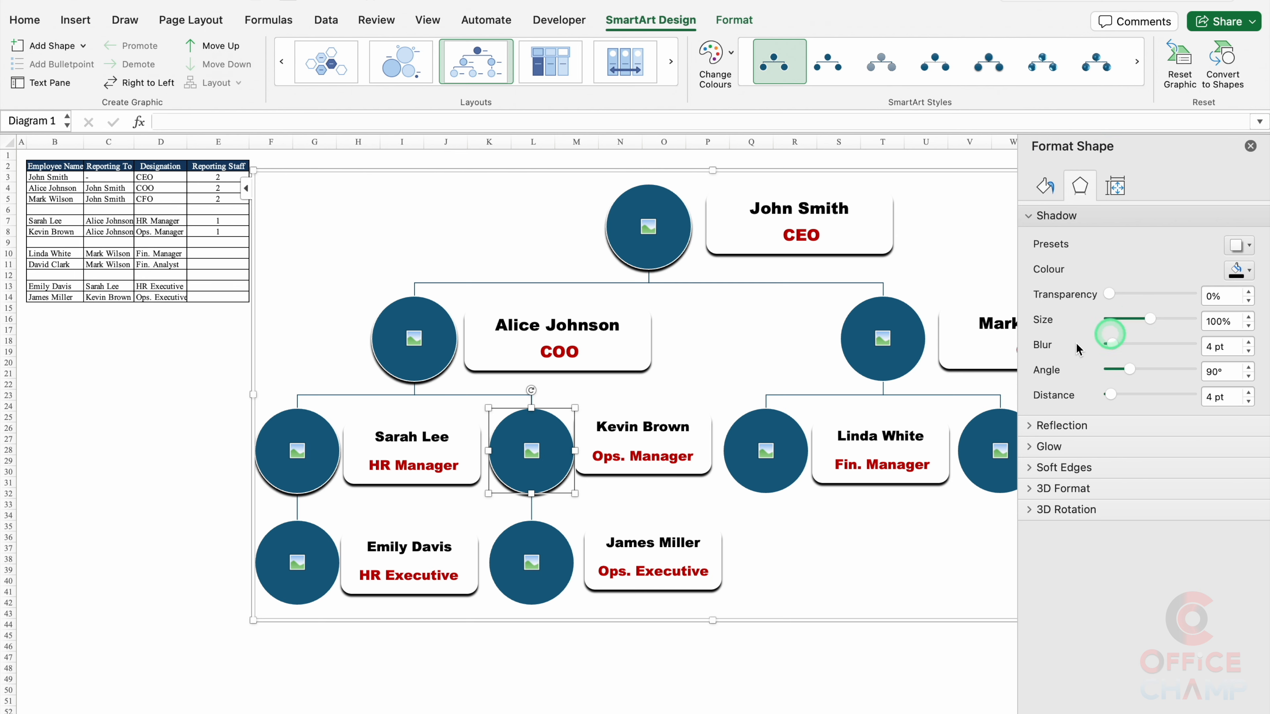
left_click(547, 580)
left_click(331, 546)
left_click(907, 363)
left_click(780, 475)
left_click(1240, 271)
left_click(1133, 330)
left_click(992, 475)
left_click(1240, 271)
left_click(1134, 328)
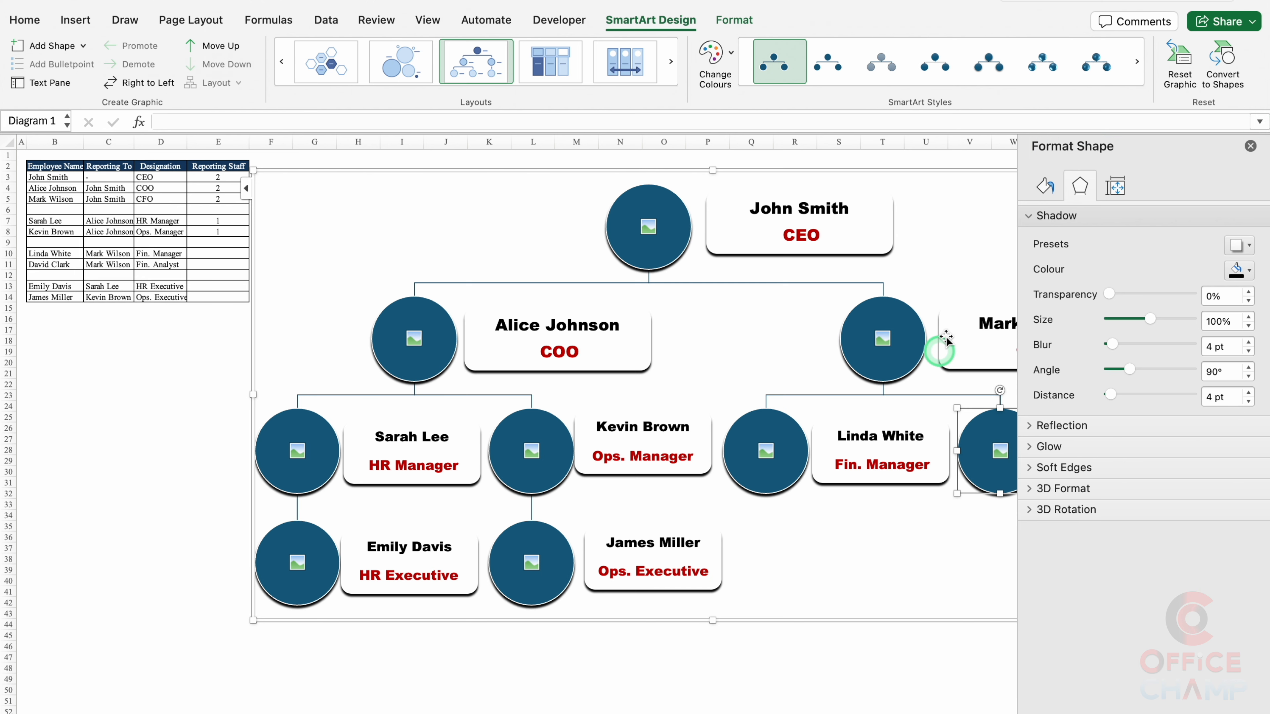
left_click(1251, 149)
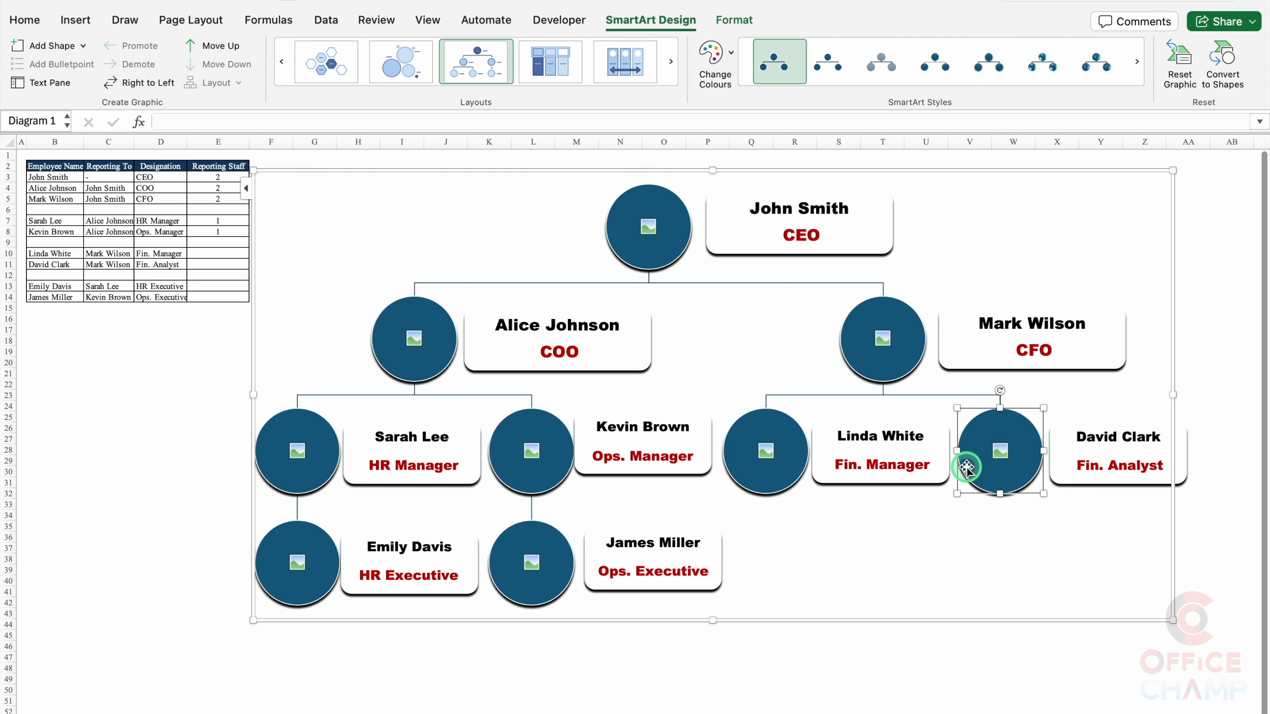
left_click(795, 624)
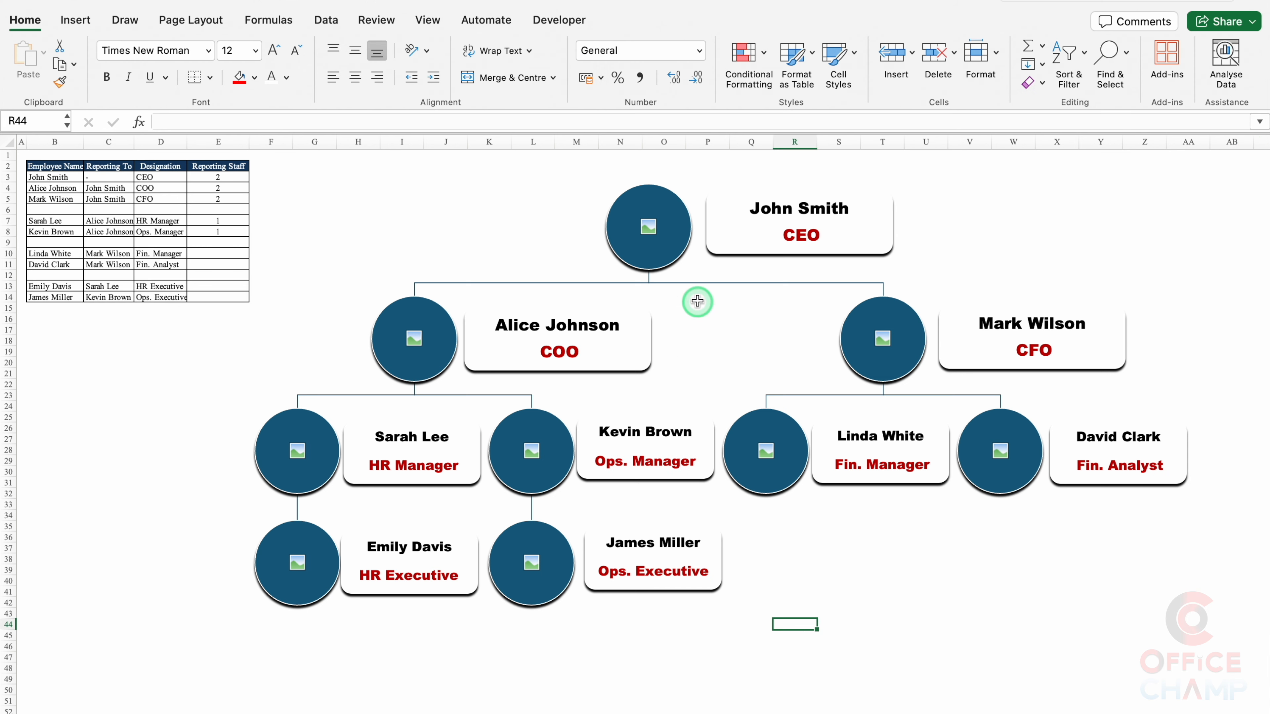
Step: Insert the CEO's photo from file into the top circle via Change Graphic
left_click(649, 232)
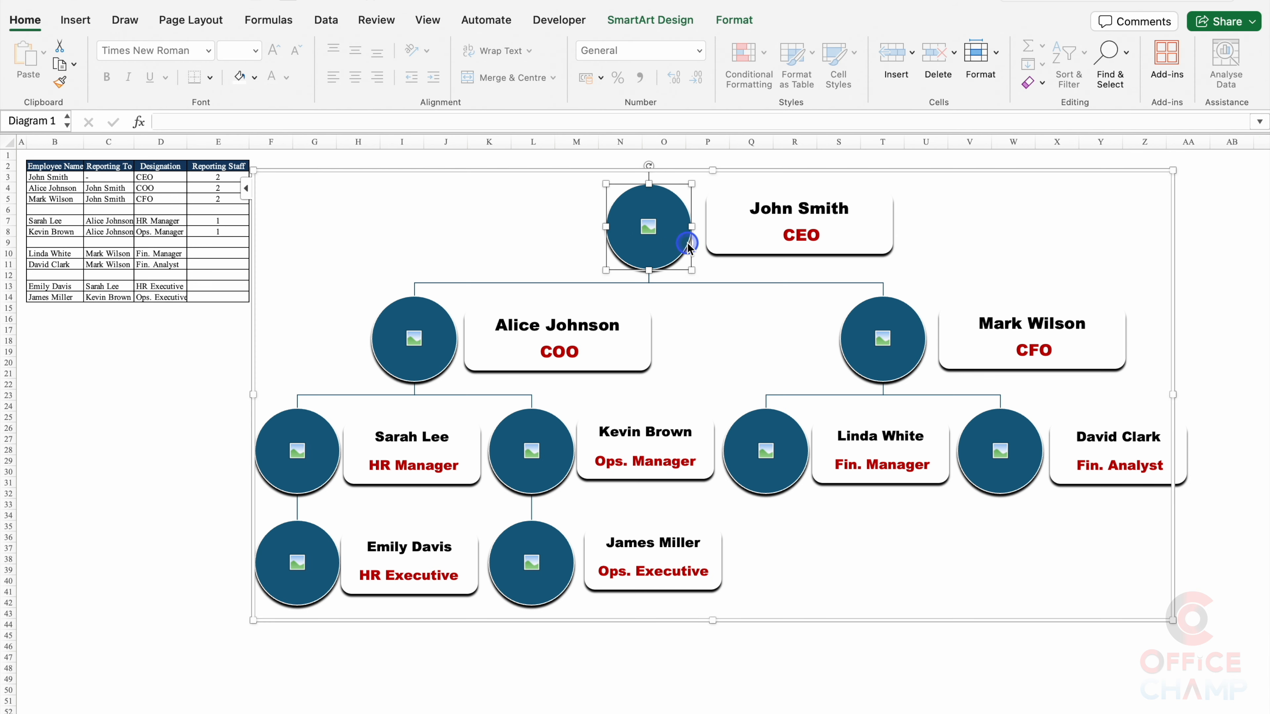
right_click(687, 244)
left_click(743, 415)
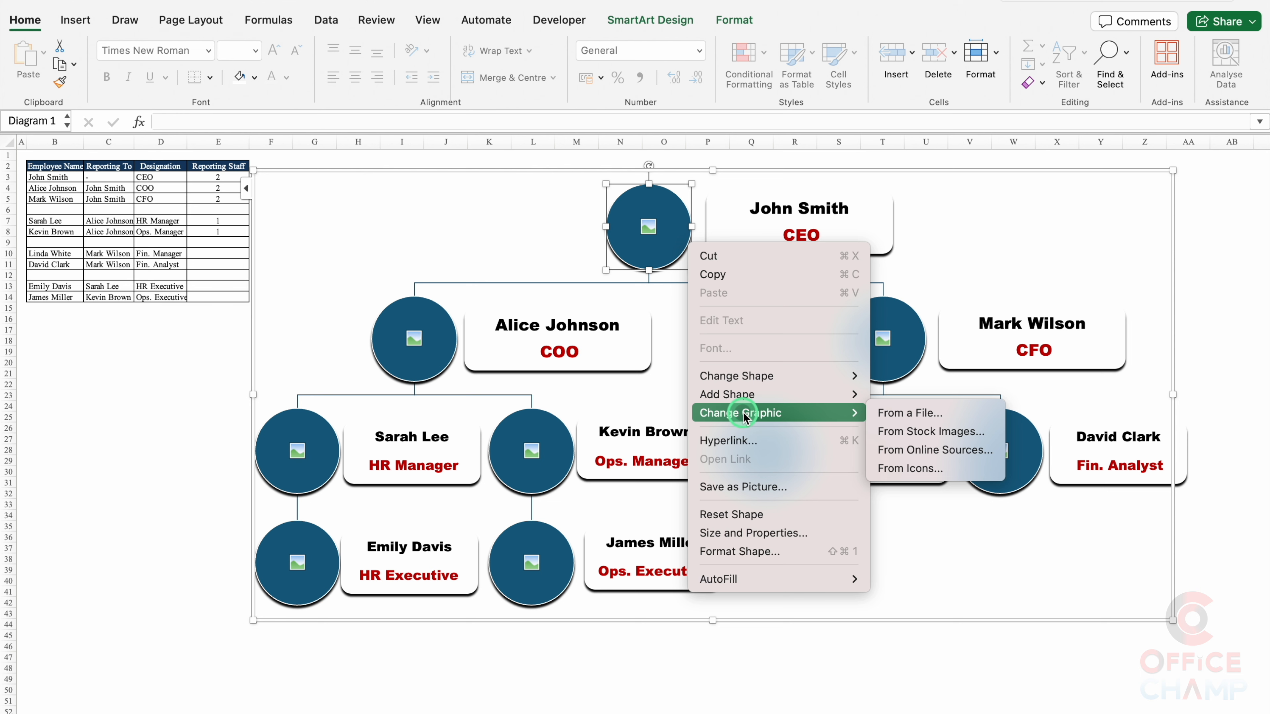
left_click(893, 416)
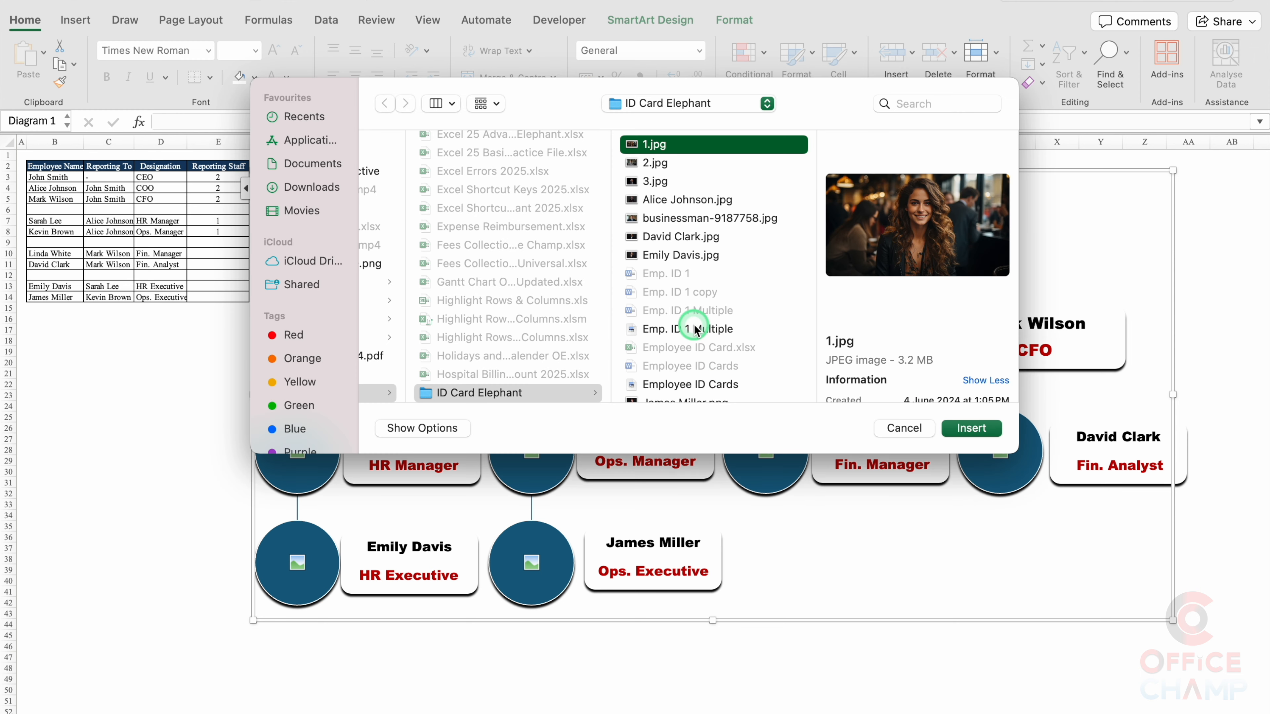
type("jo")
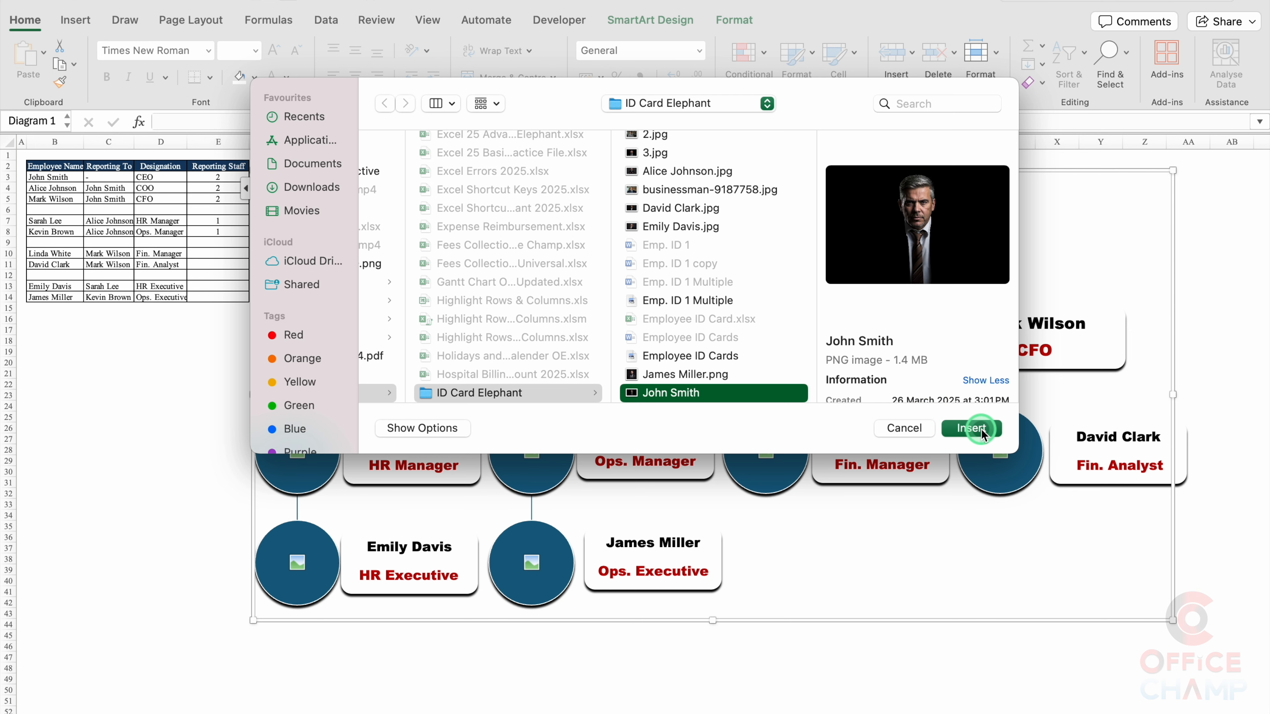
left_click(973, 428)
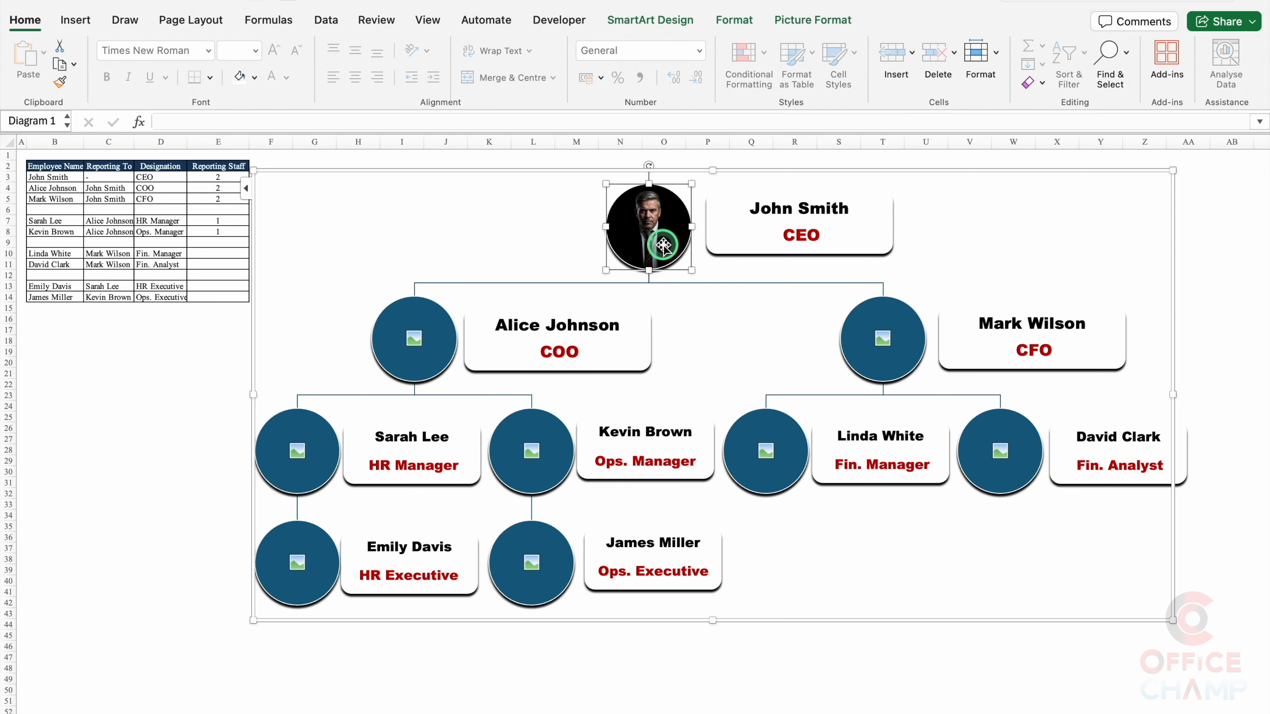
Step: Crop the CEO photo so it sits neatly inside its circle
left_click(794, 23)
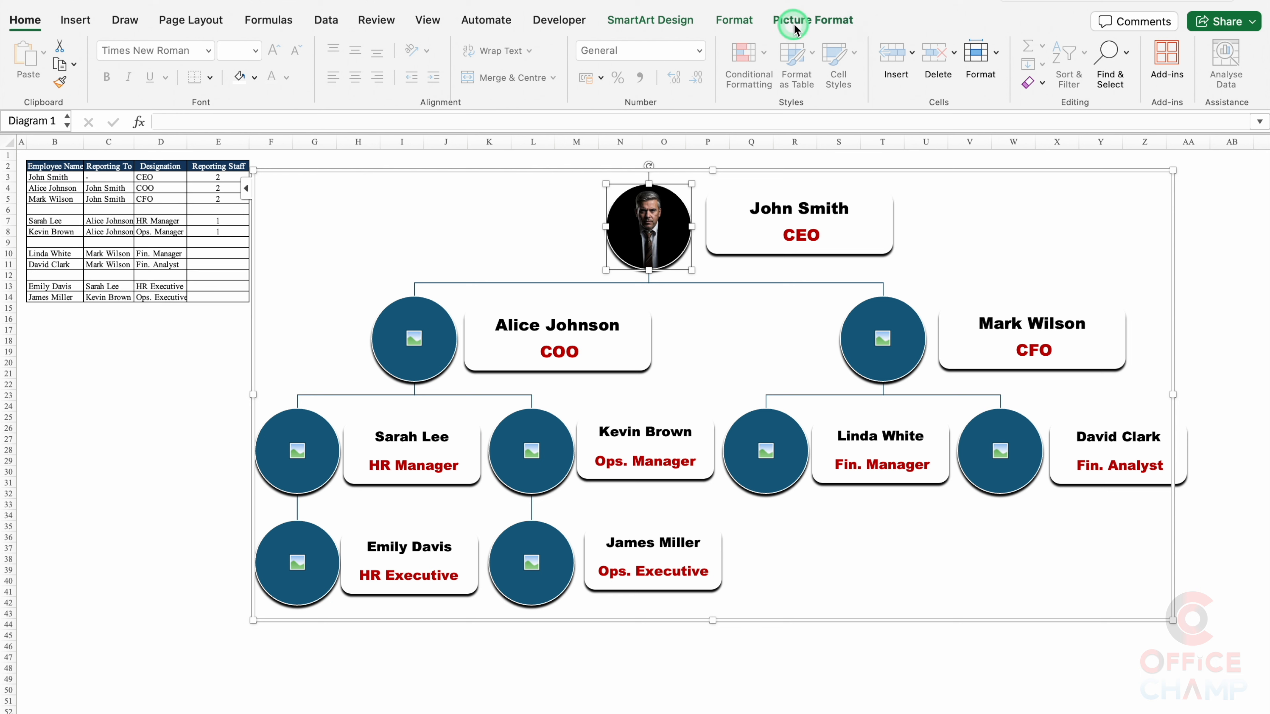
left_click(1040, 51)
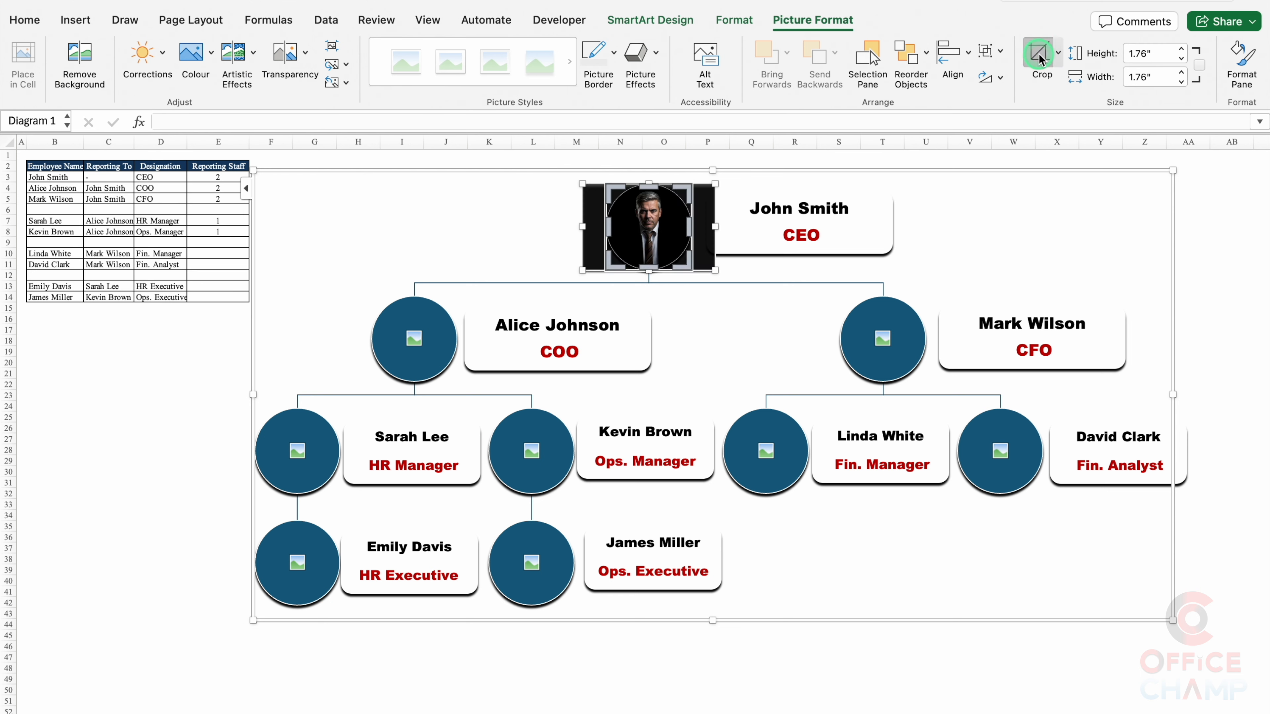
mouse_move(710, 273)
left_mouse_down()
mouse_move(737, 292)
mouse_move(704, 264)
left_mouse_up()
left_click_drag(705, 258, 706, 261)
left_click(1198, 256)
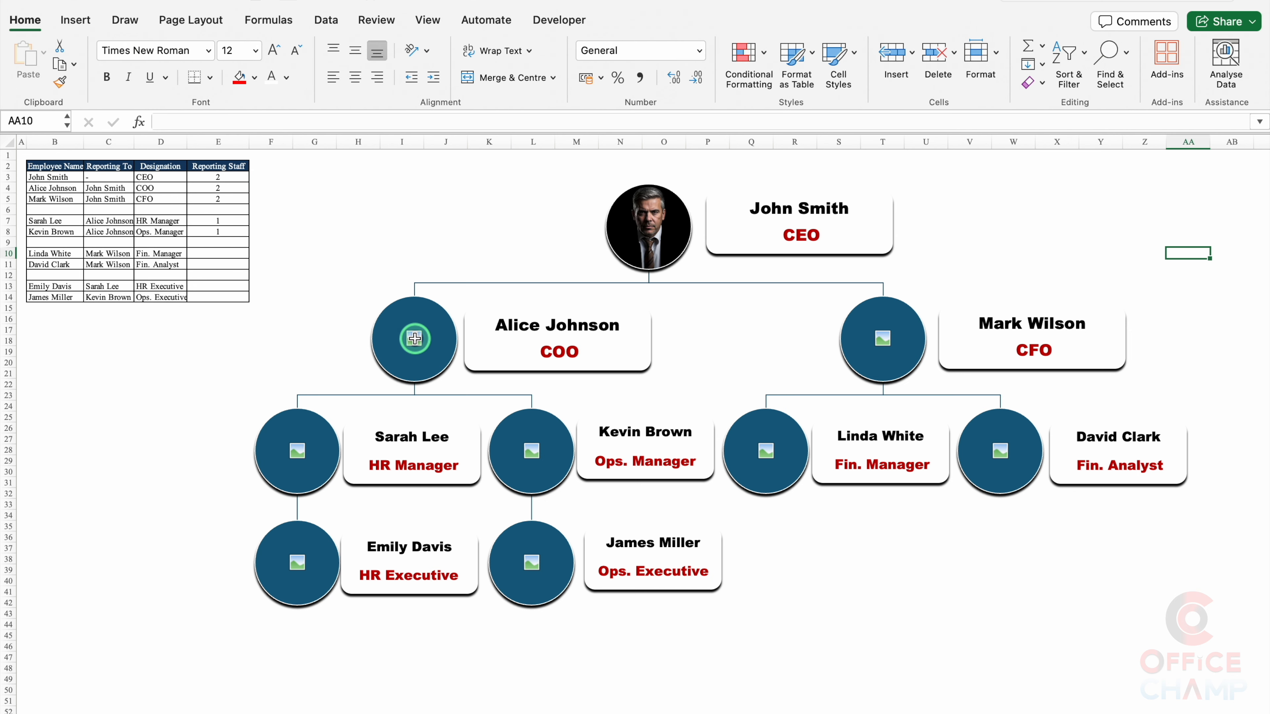
Step: Insert the left second-level employee's photo from file into their circle
left_click(446, 339)
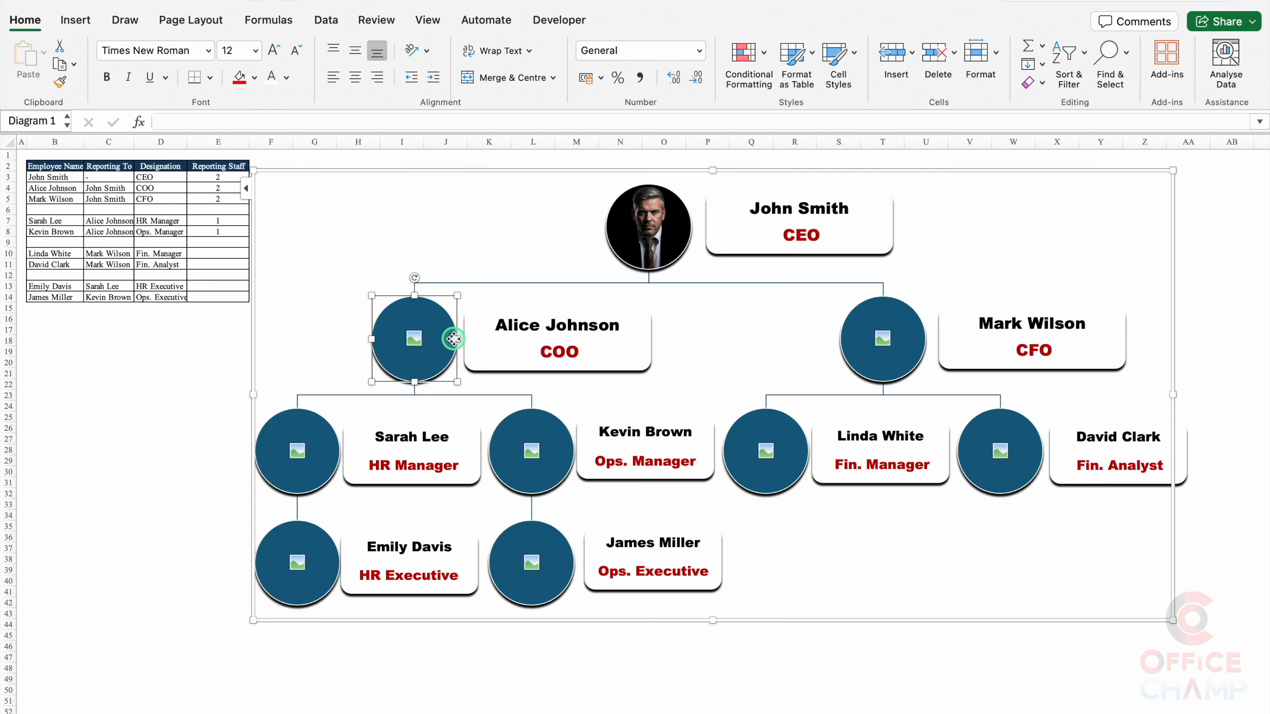
right_click(454, 350)
mouse_move(534, 522)
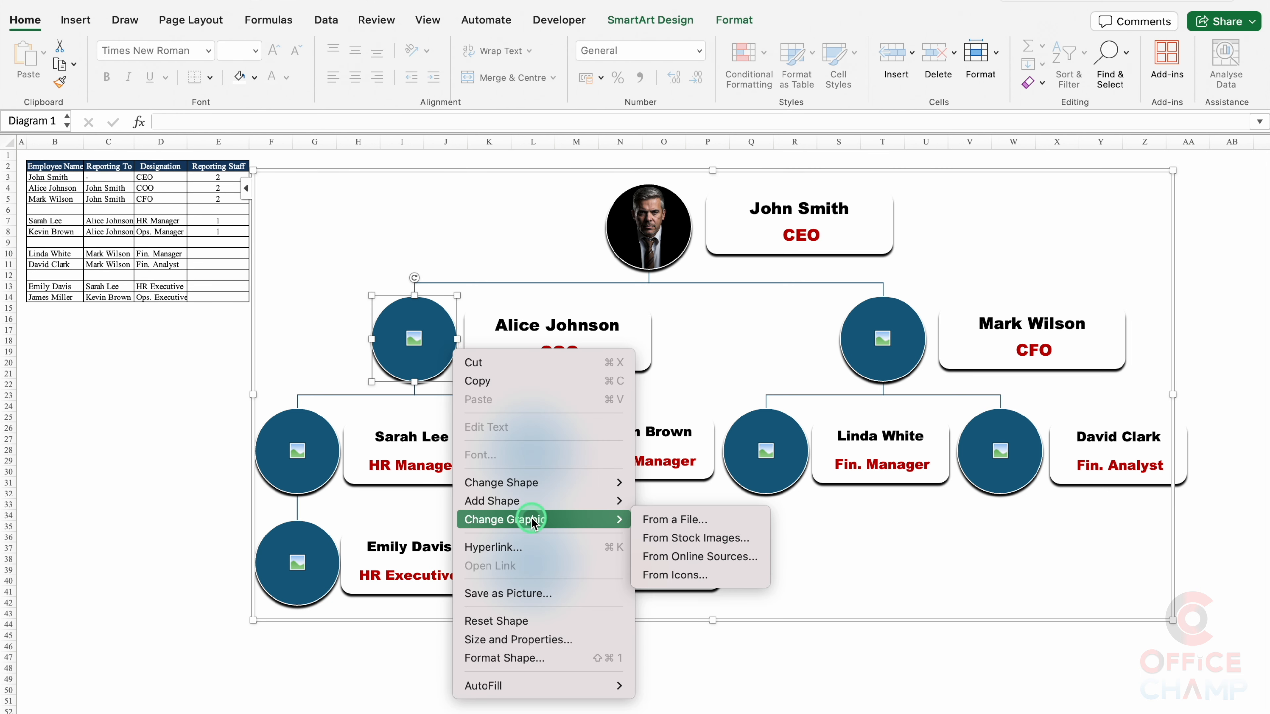
left_click(672, 520)
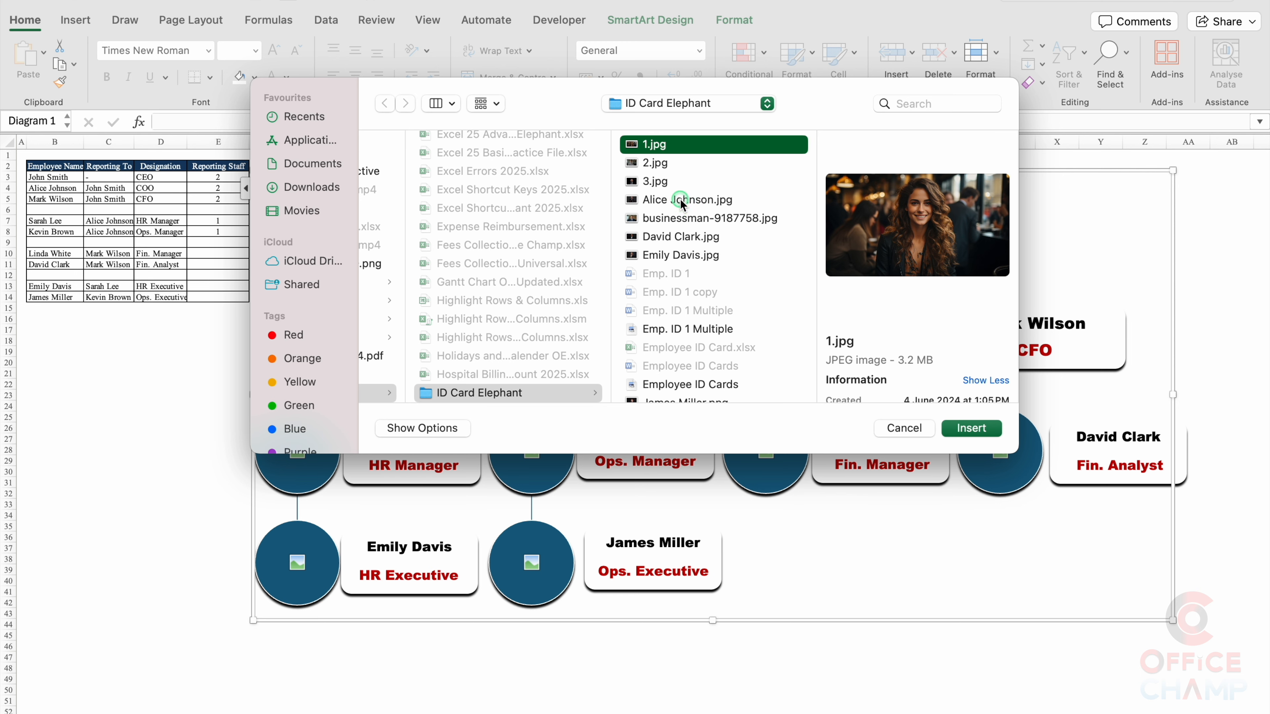
left_click(681, 200)
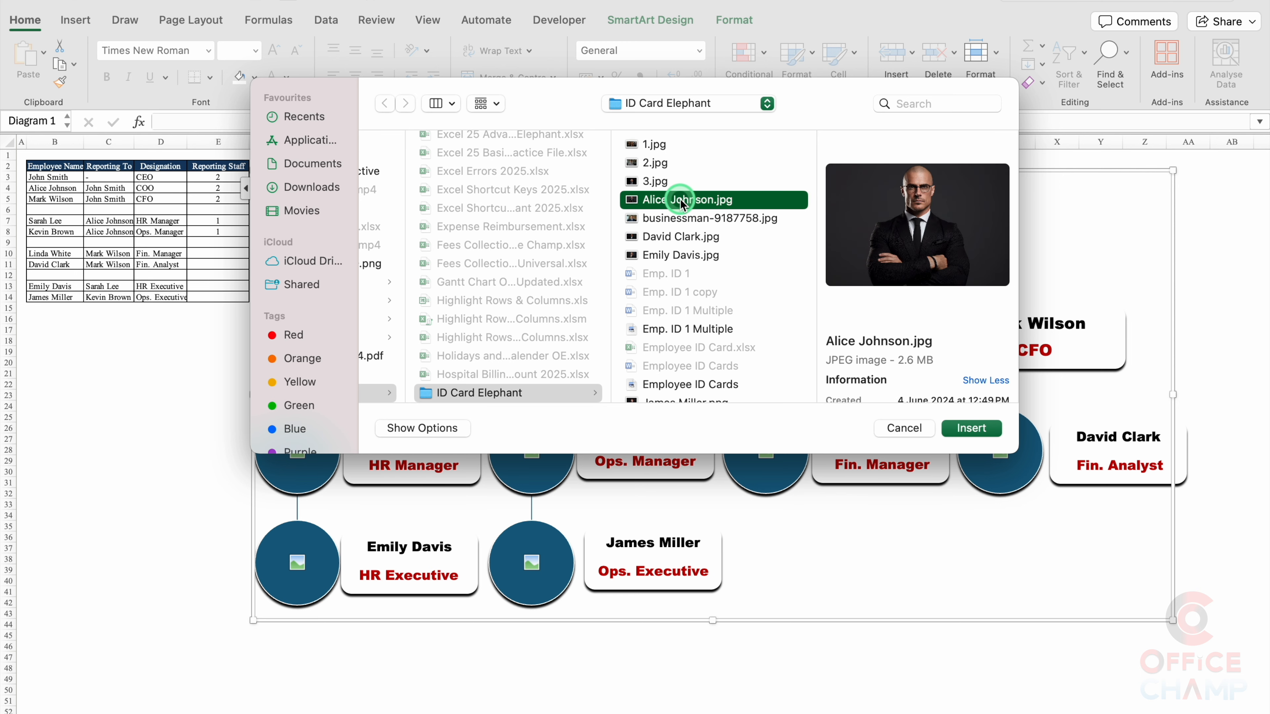
left_click(988, 429)
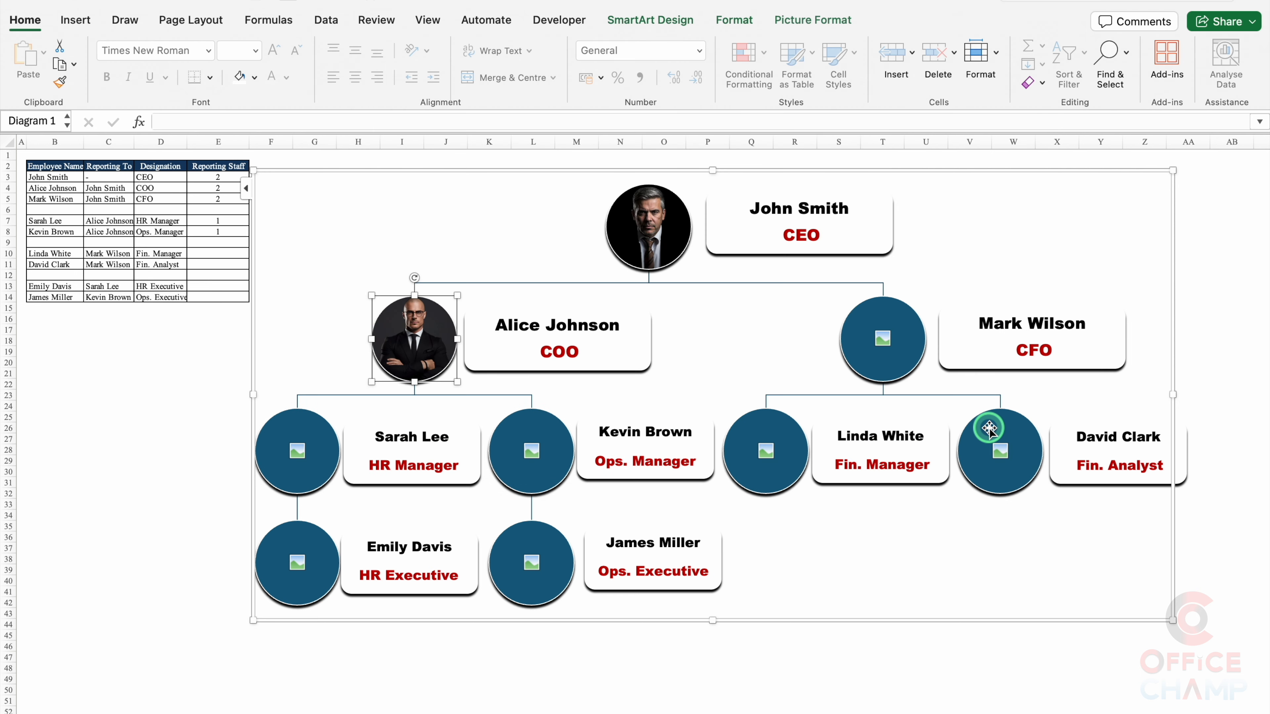
Step: Insert the right second-level employee's photo from file and crop it to fit the circle
left_click(922, 354)
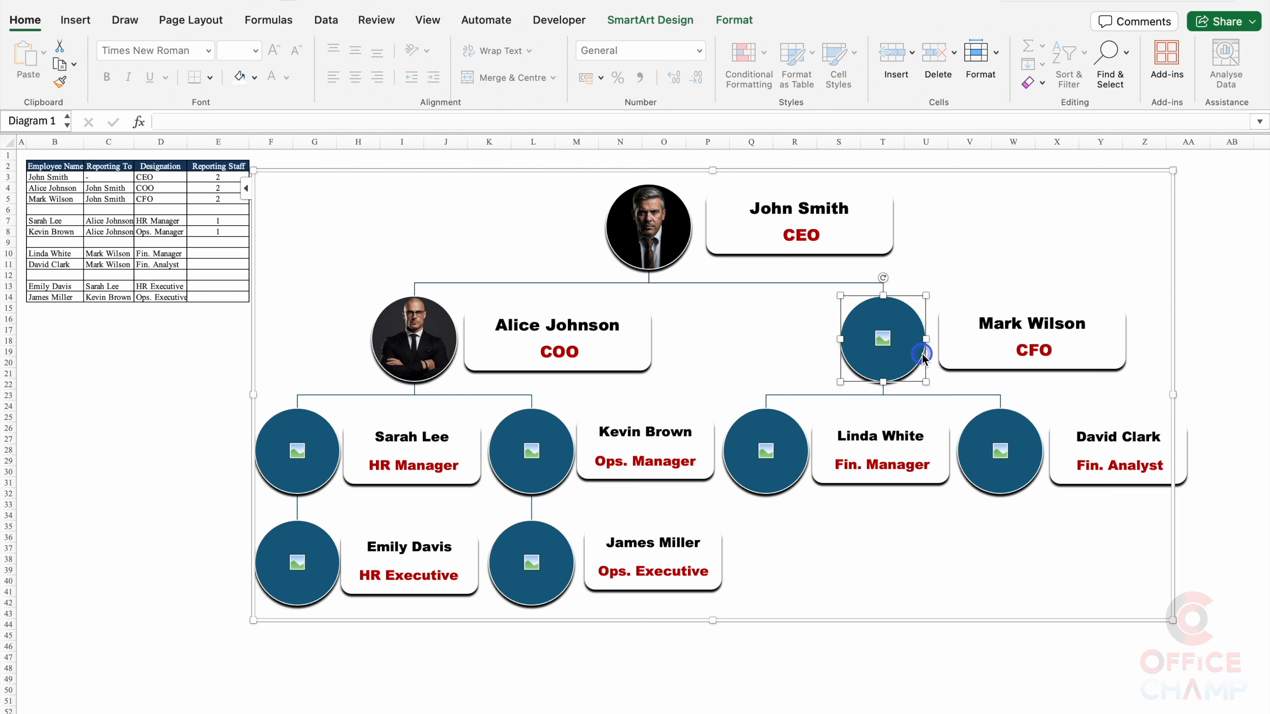
right_click(922, 356)
mouse_move(993, 526)
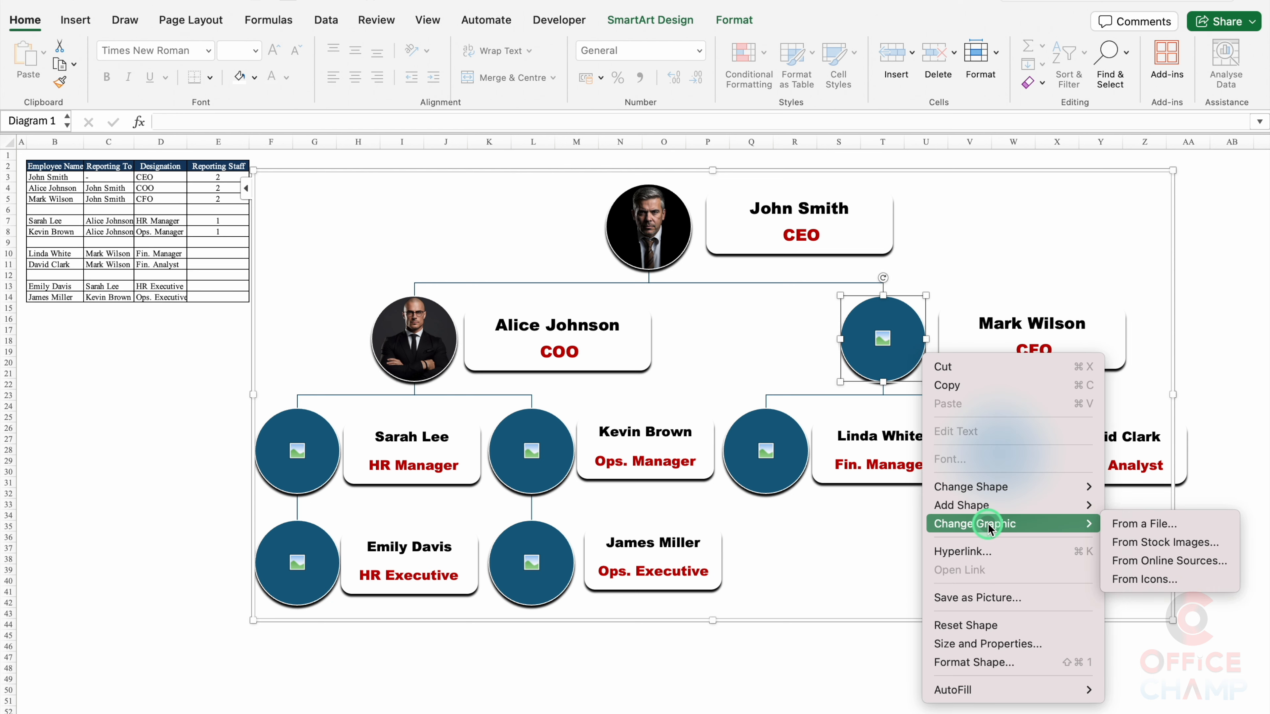
left_click(1149, 525)
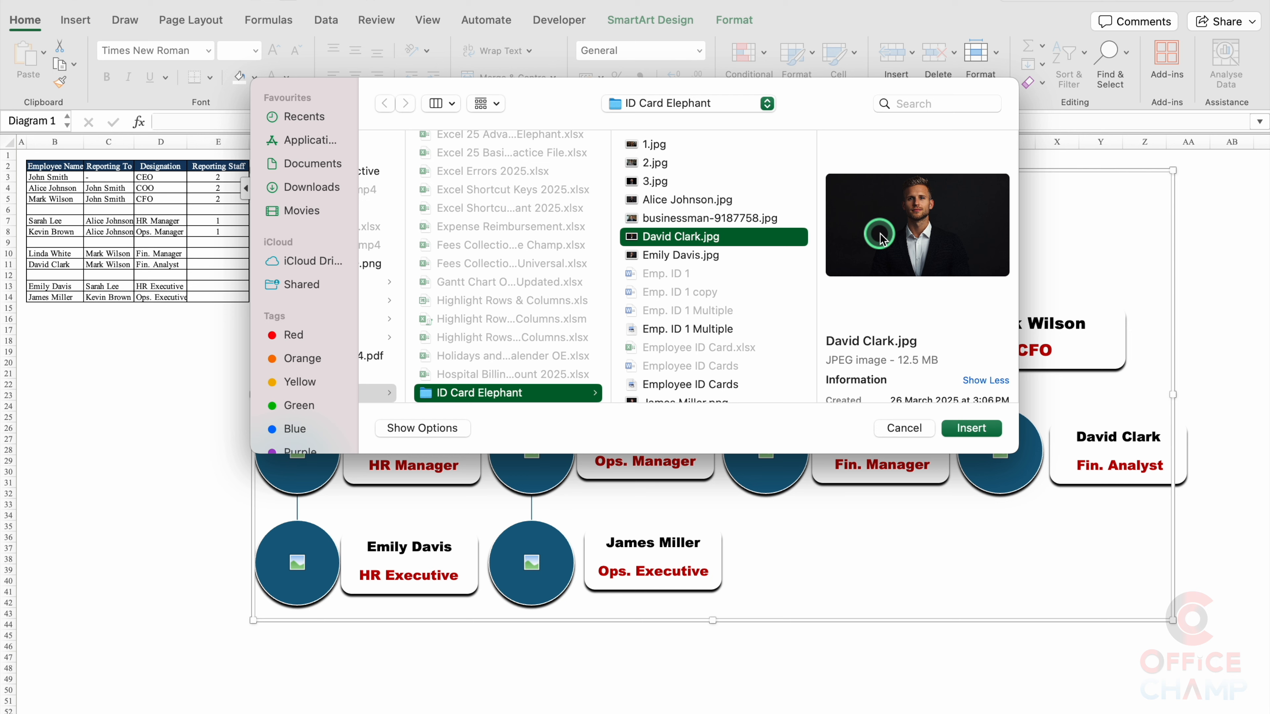
key("m")
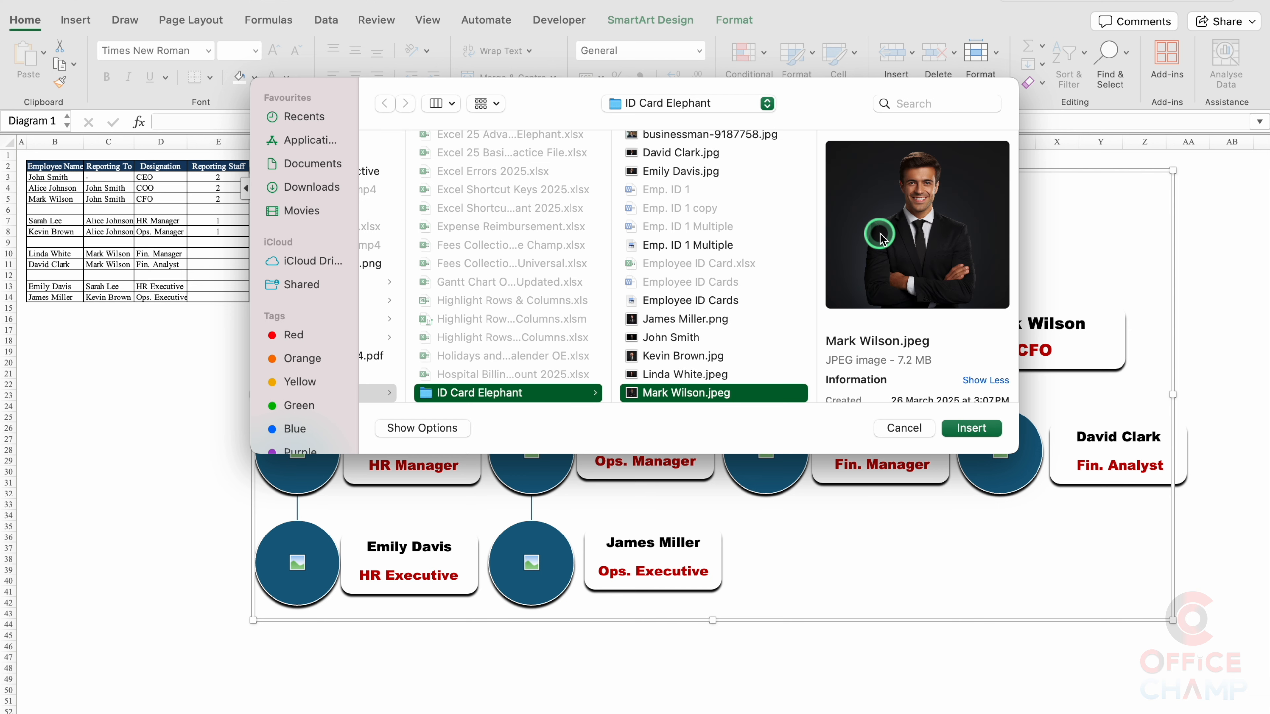
left_click(971, 427)
left_click(813, 21)
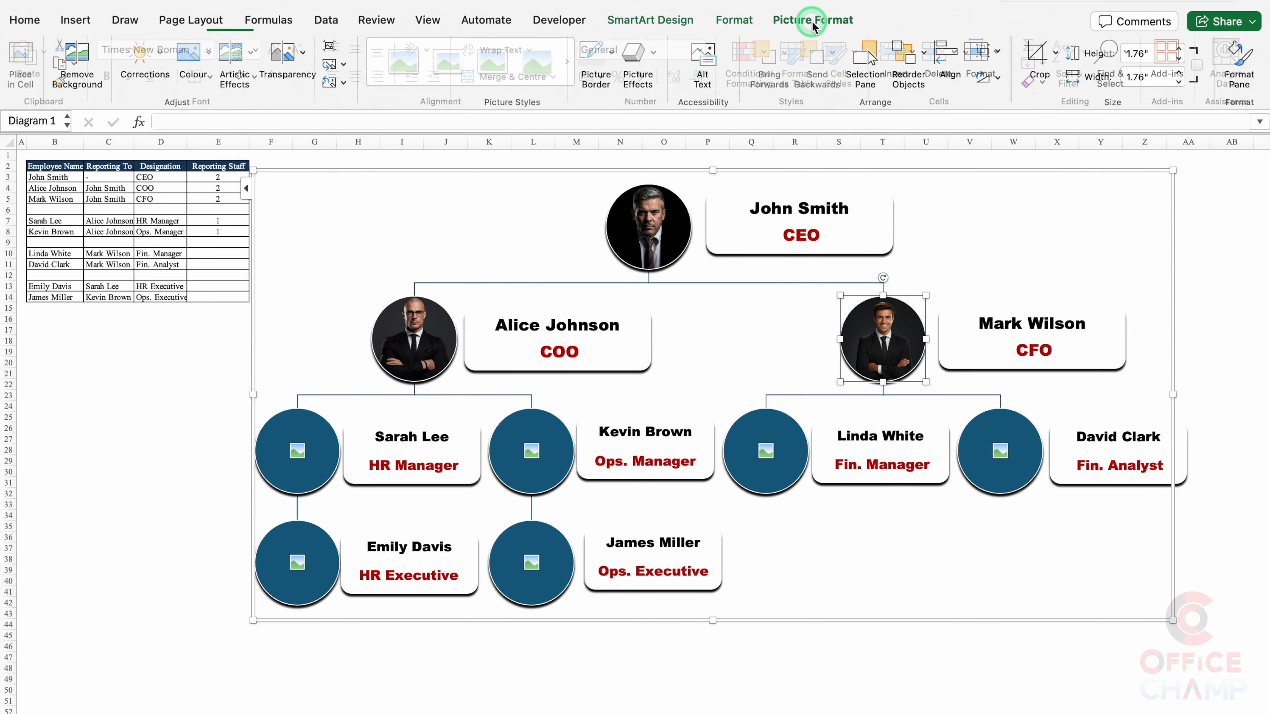
left_click(1040, 55)
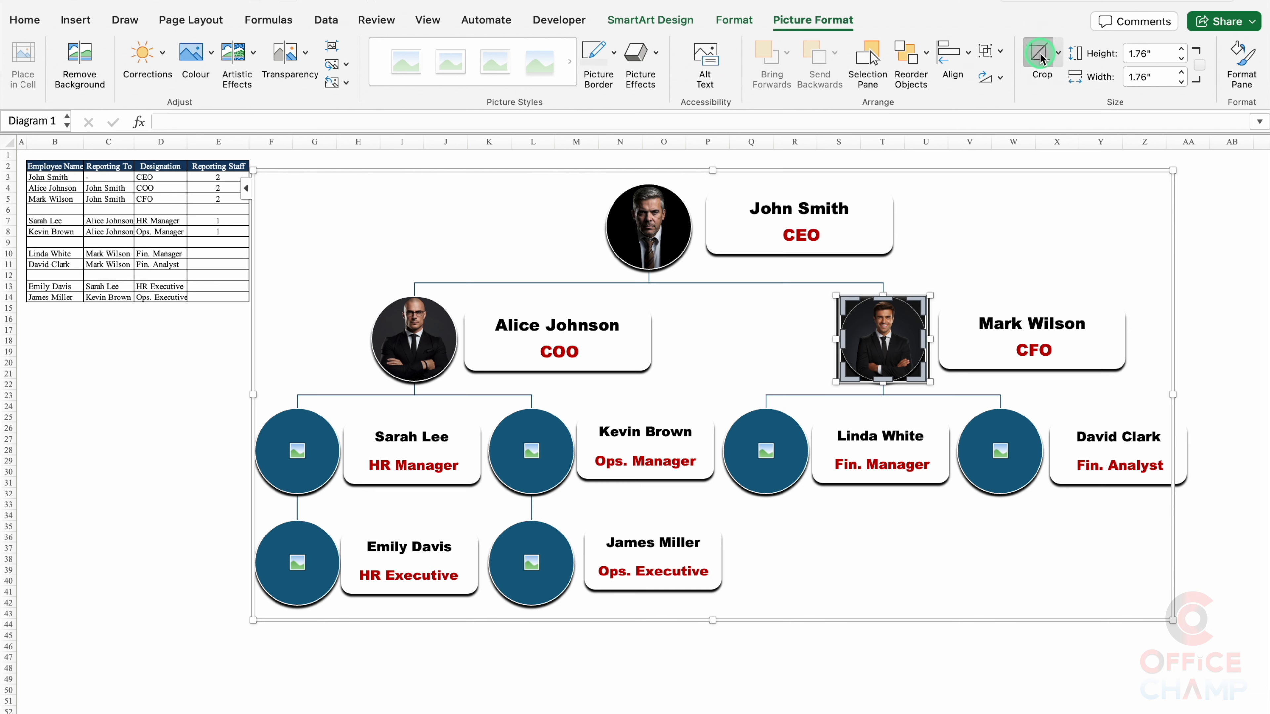
mouse_move(931, 382)
left_mouse_down()
mouse_move(966, 420)
mouse_move(926, 394)
left_mouse_up()
left_click(922, 388)
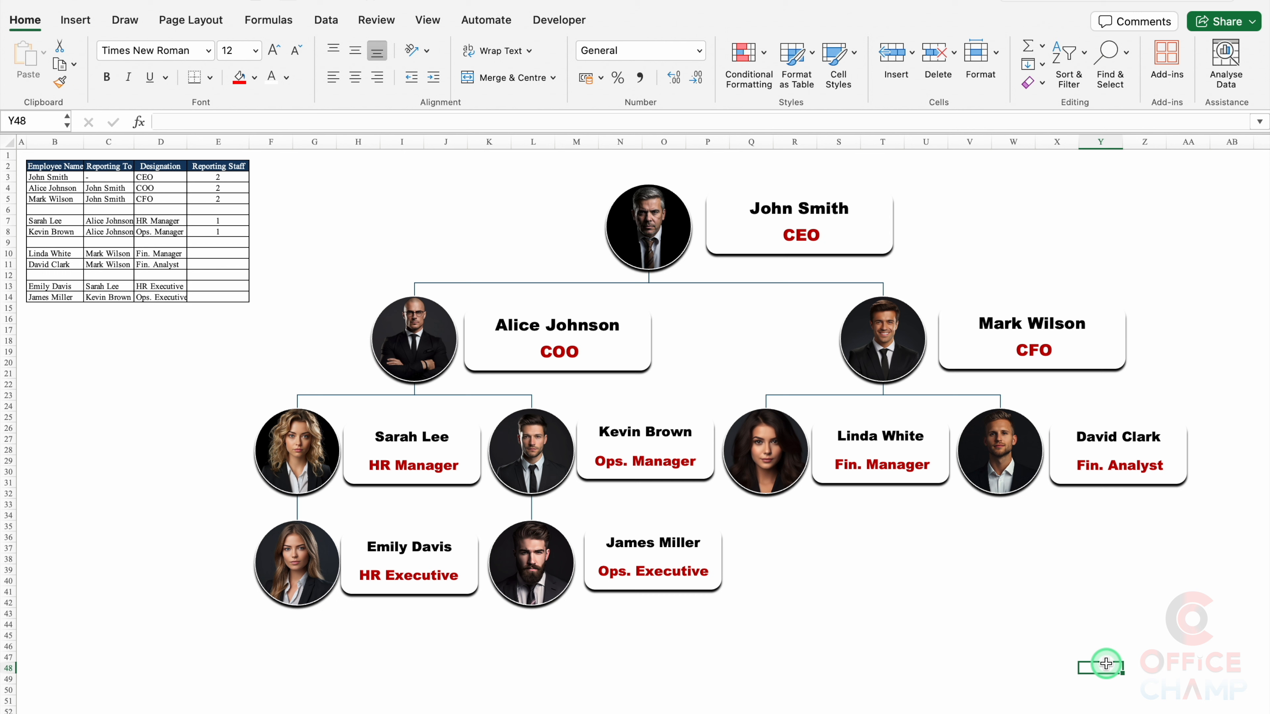
Step: Duplicate a bottom-row label, drop its designation, middle-align it and widen it into a banner
left_click(670, 594)
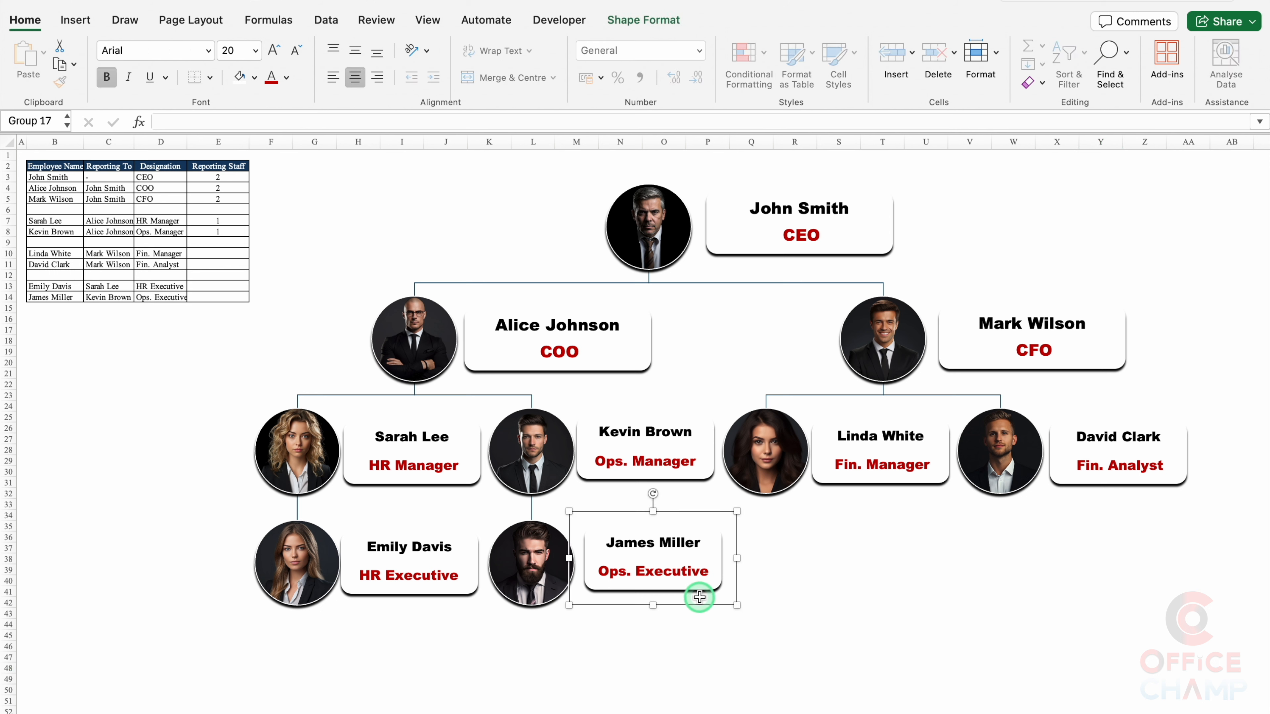
left_click_drag(712, 606, 891, 629)
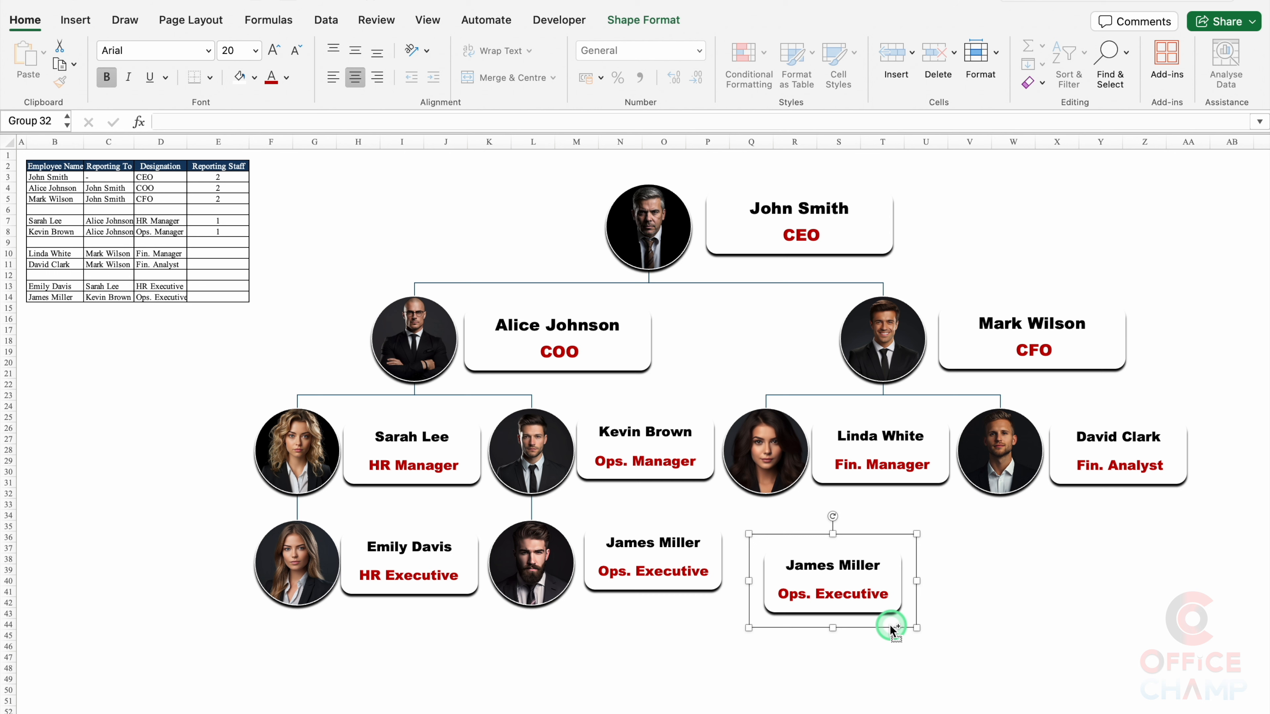
left_click(851, 602)
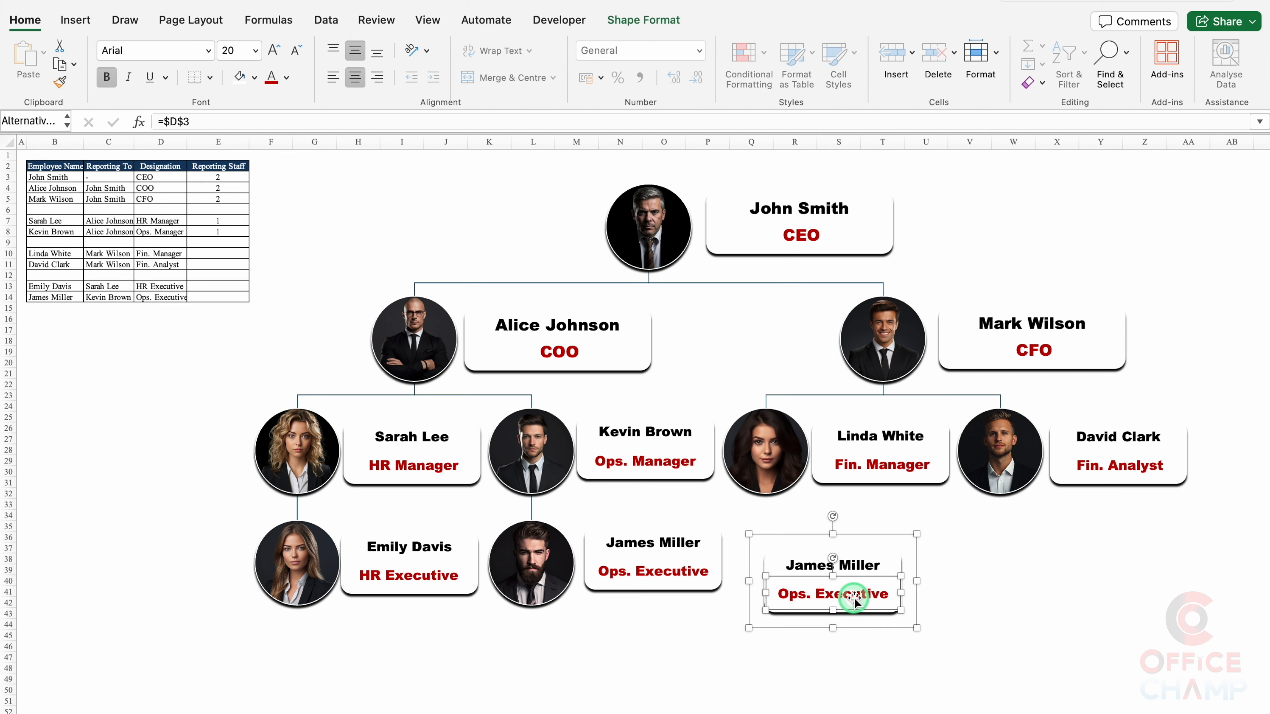
key("Delete")
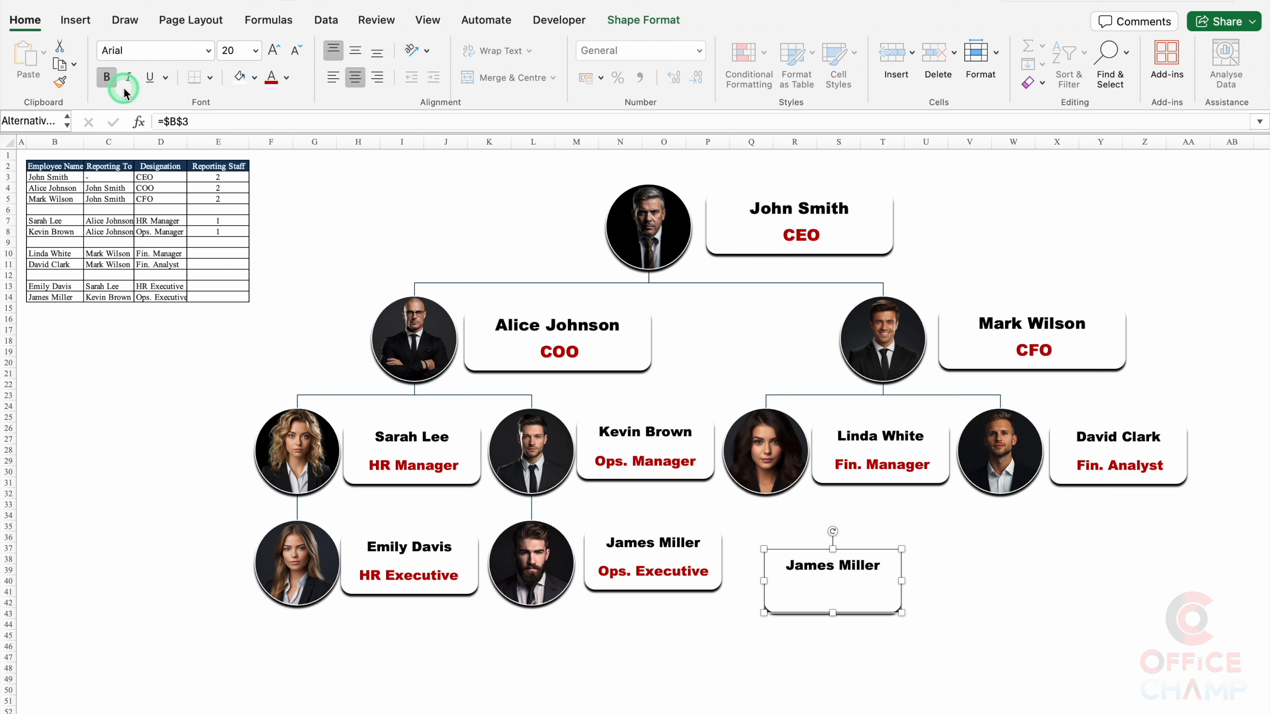
left_click(354, 50)
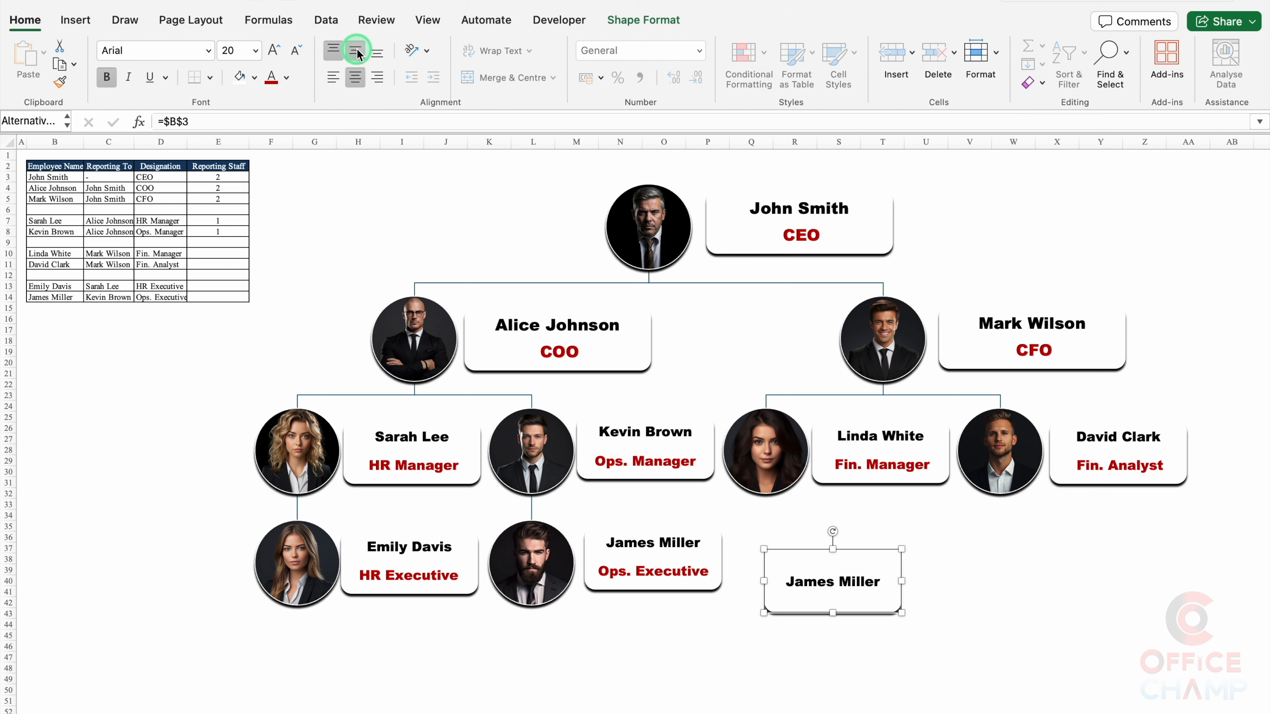
left_click_drag(901, 580, 1169, 581)
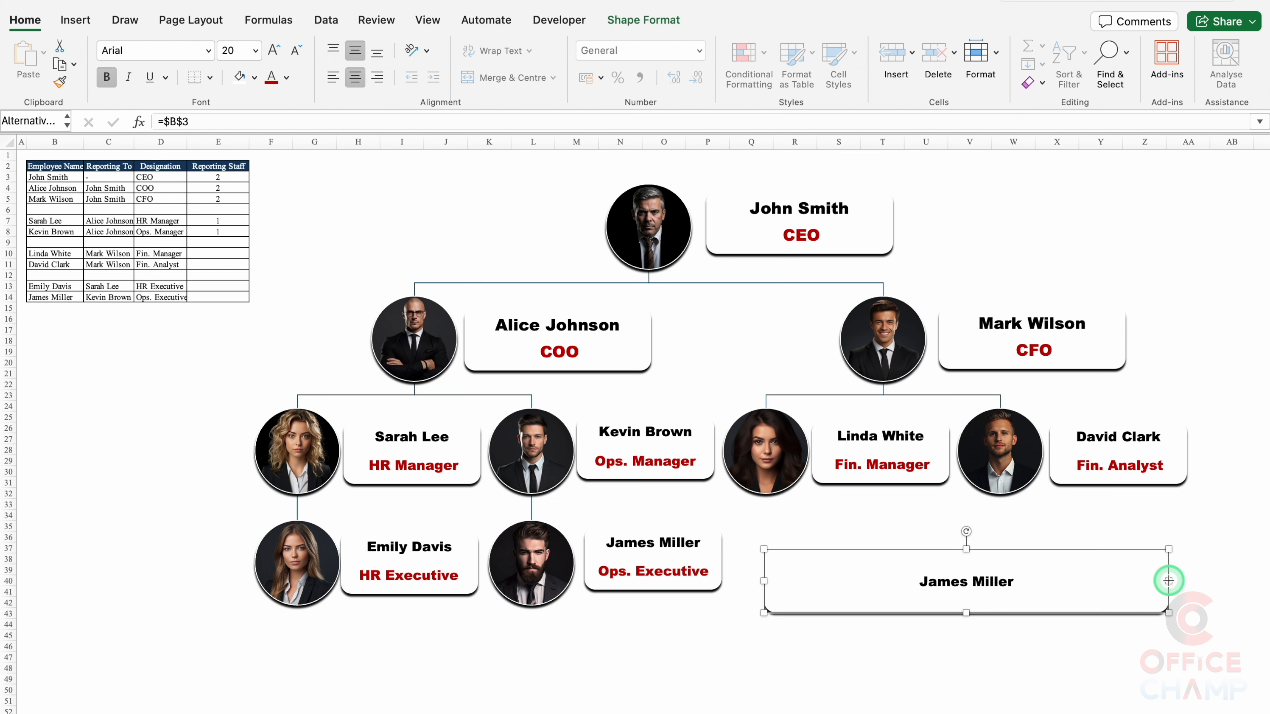
left_click_drag(764, 581, 752, 581)
left_click_drag(854, 611, 853, 589)
Step: Retype the banner text as 'Org. Chart' and enlarge it to size 66
left_click(986, 576)
key("BackSpace")
key("BackSpace")
key("BackSpace")
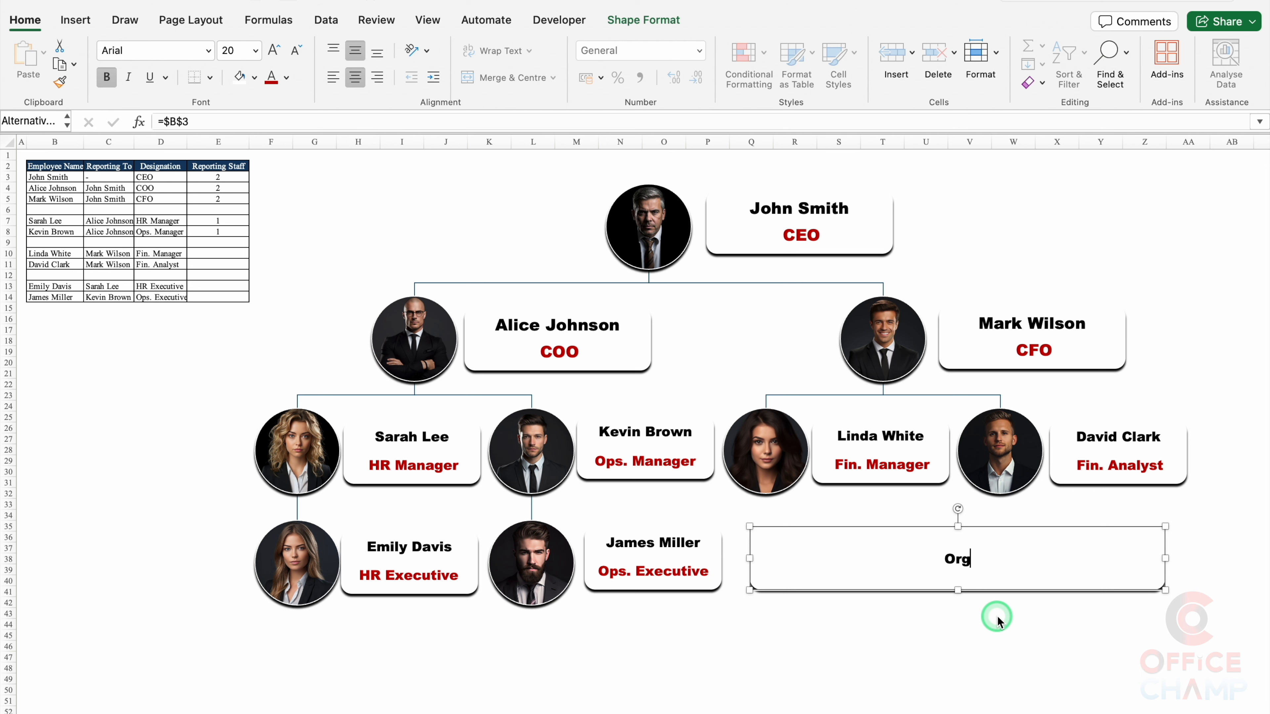
type("Org. Chart")
left_click(273, 50)
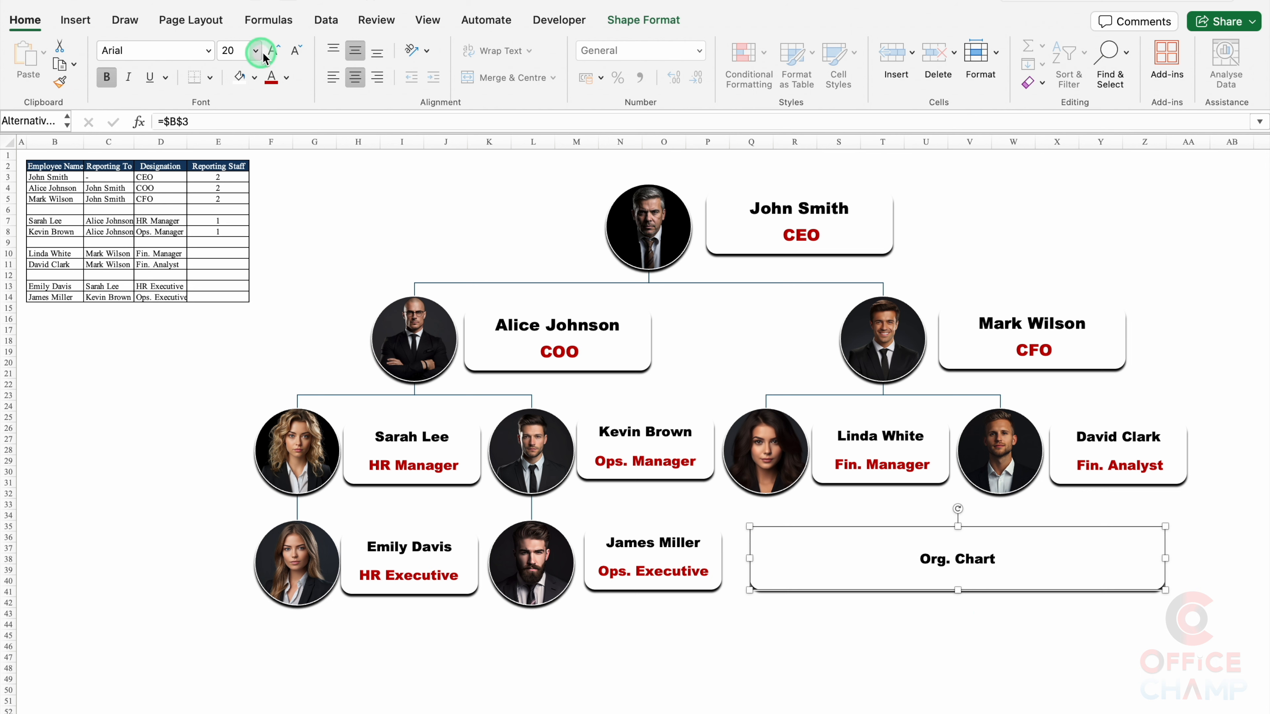
left_click(272, 50)
left_click(272, 50)
left_click(273, 50)
left_click(273, 50)
left_click(272, 49)
left_click(273, 50)
left_click(272, 50)
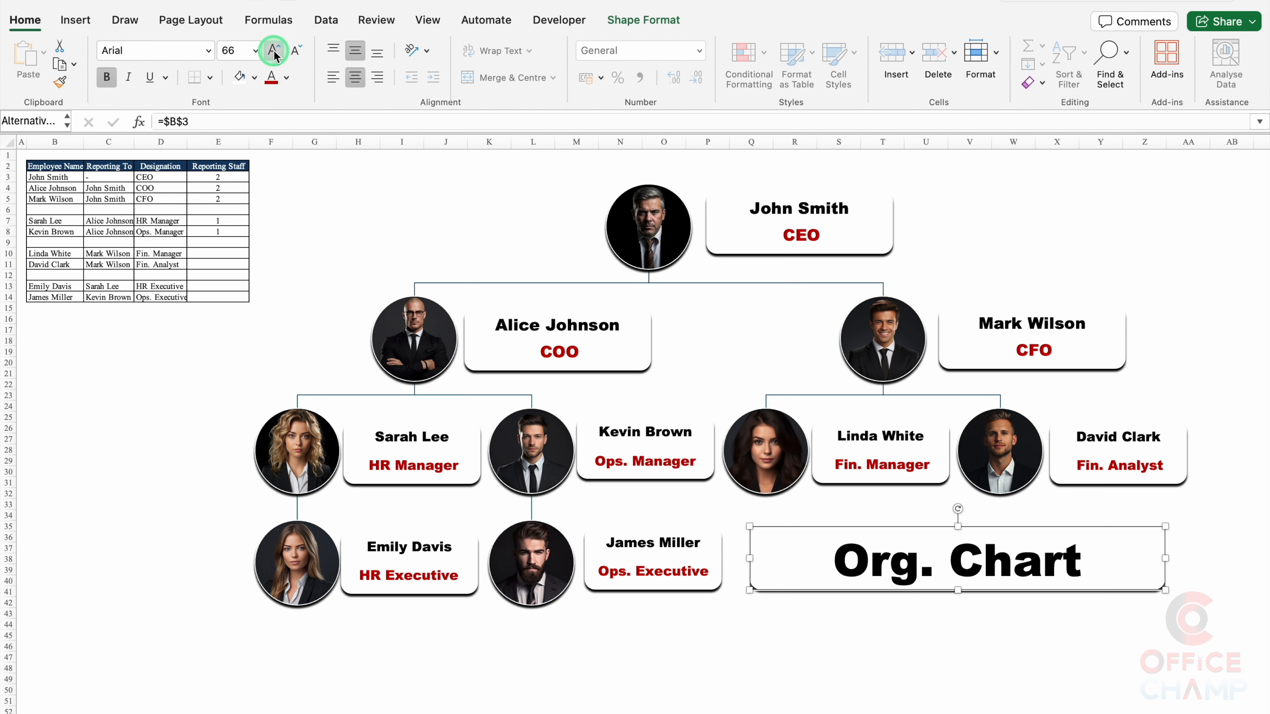
Step: Fill the title banner dark grey and make its text white
left_click(635, 20)
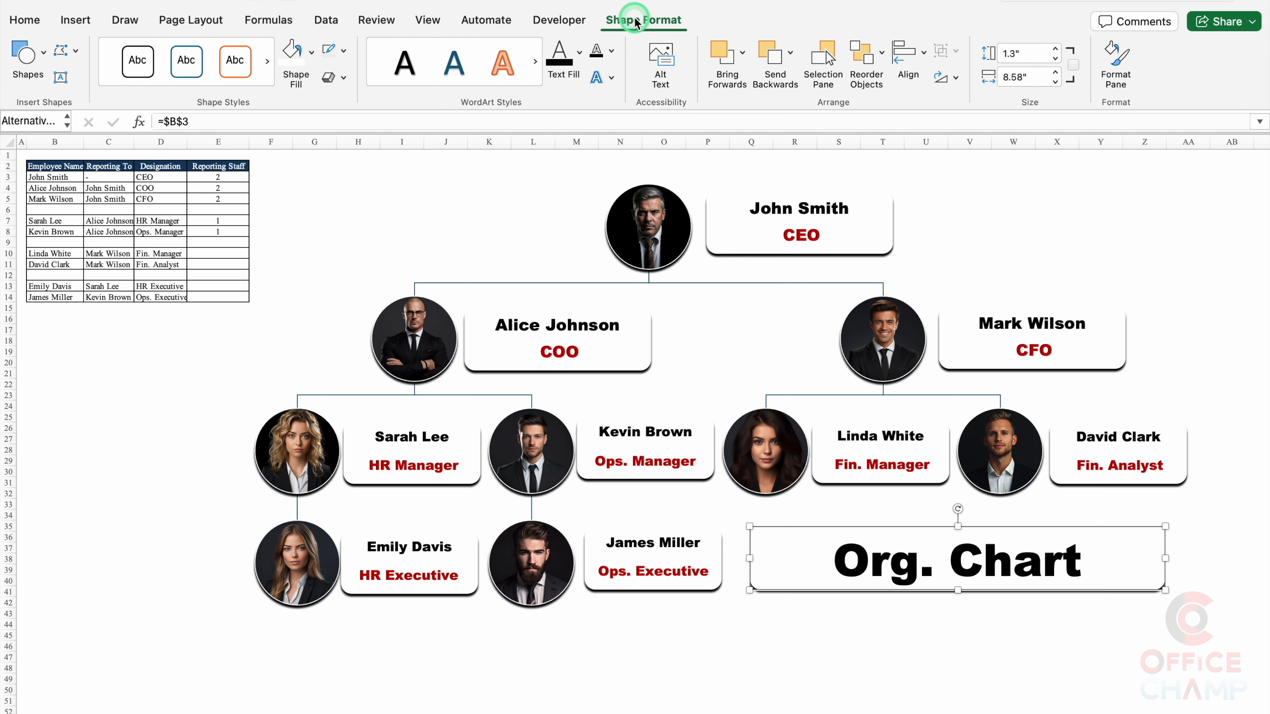
left_click(311, 52)
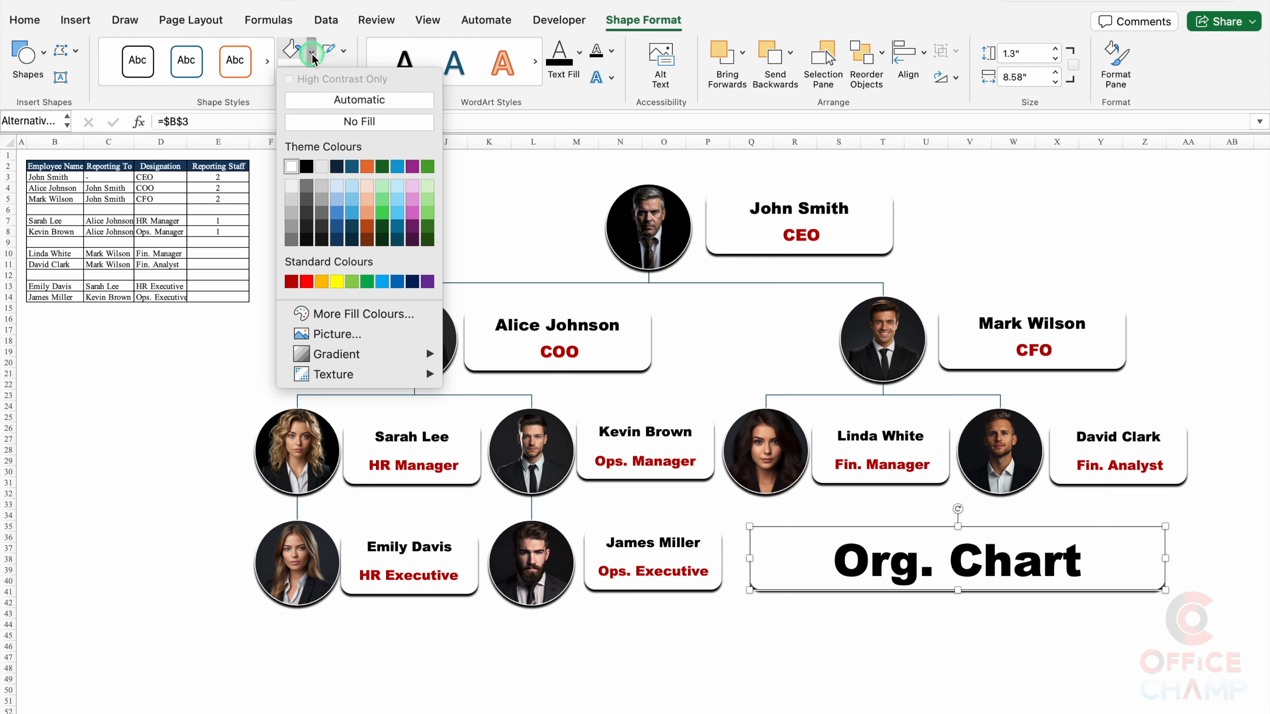
left_click(306, 214)
left_click(580, 54)
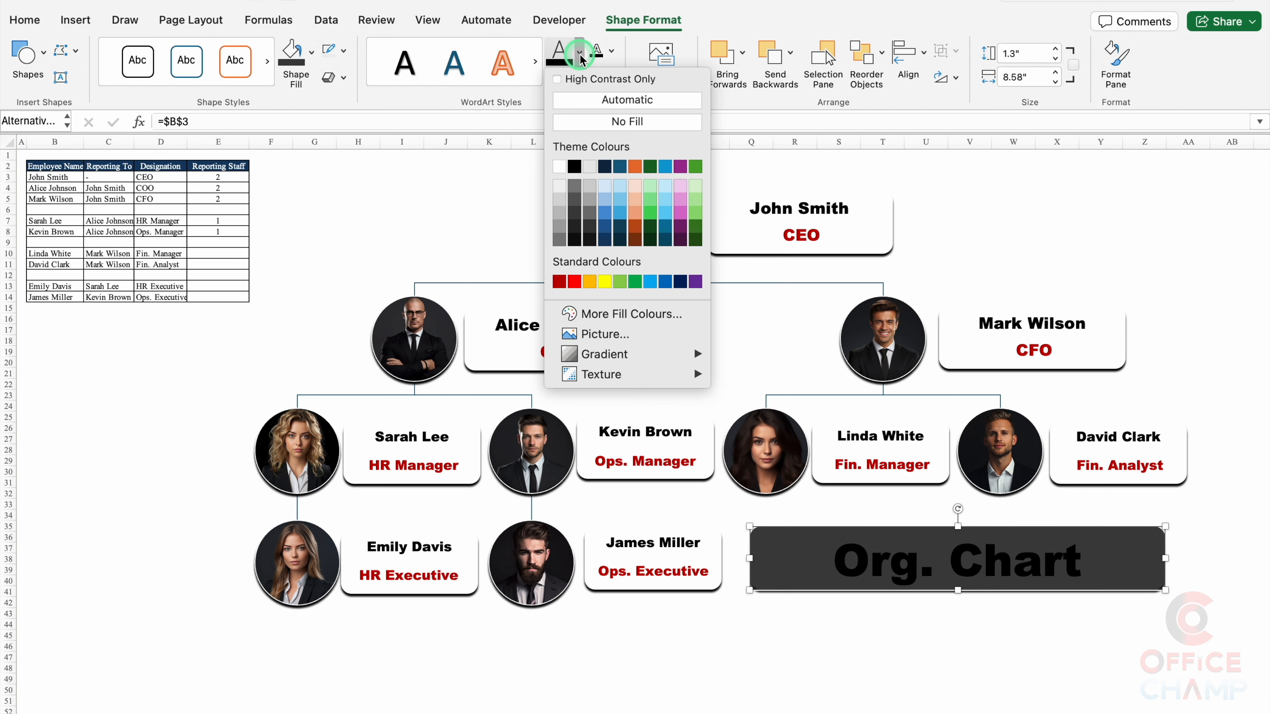
left_click(559, 166)
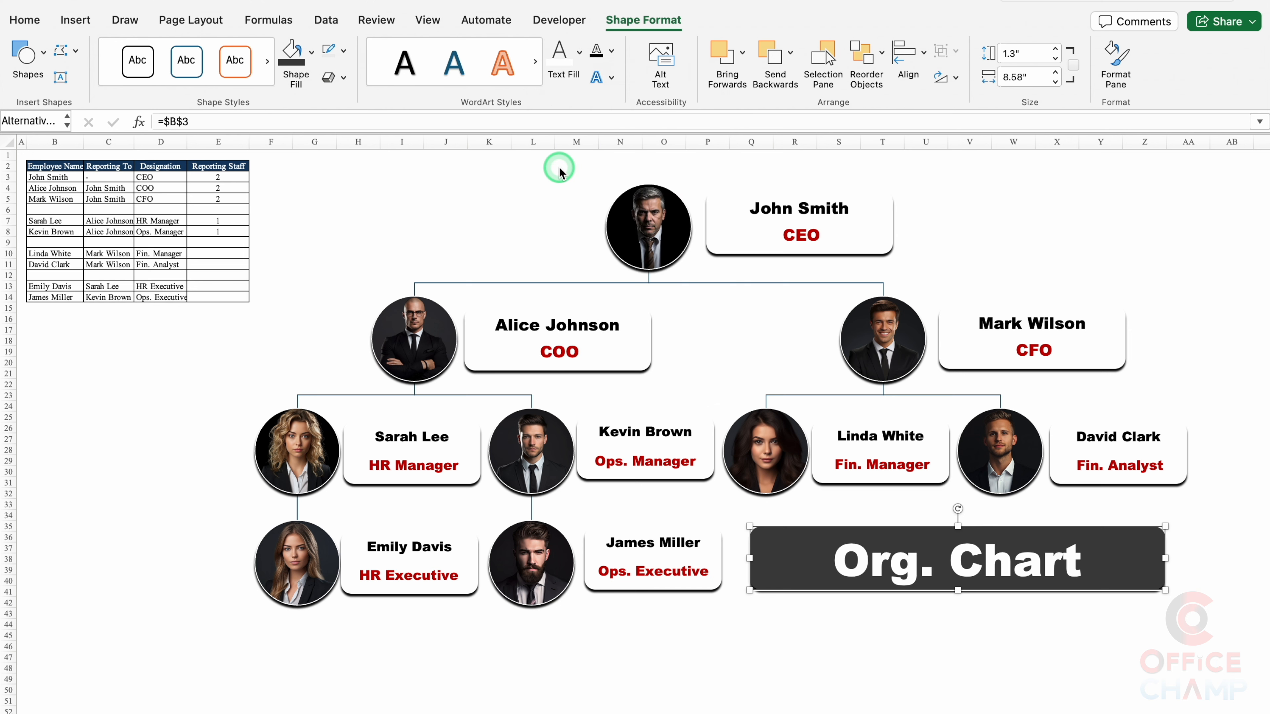
left_click(796, 680)
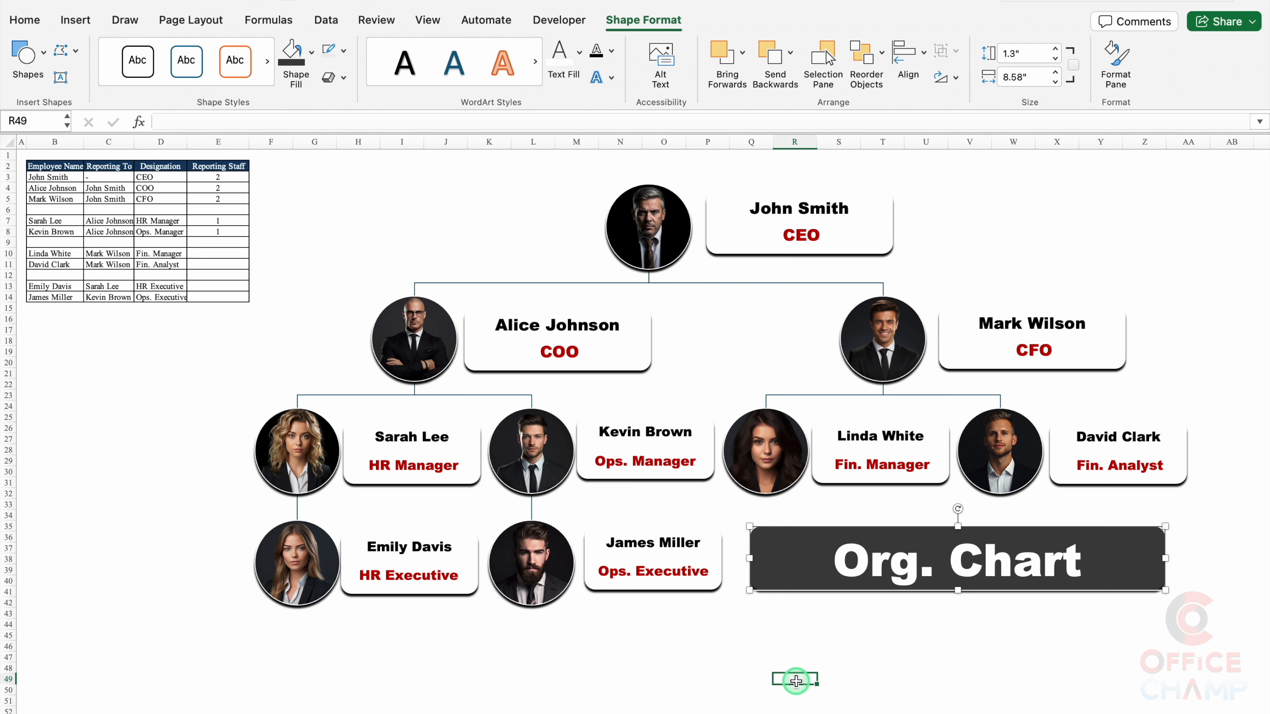
Step: Insert the Mc Donalds.png logo picture from file over the cells
left_click(422, 210)
left_click(74, 21)
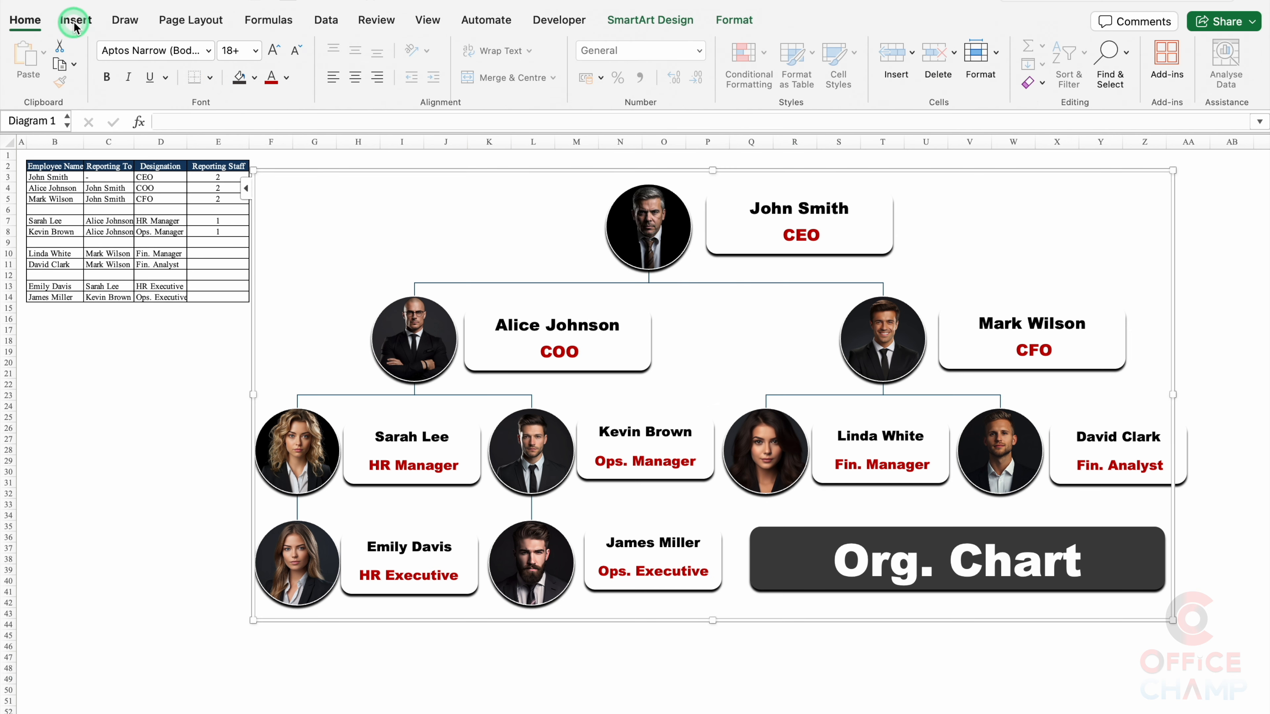
left_click(312, 46)
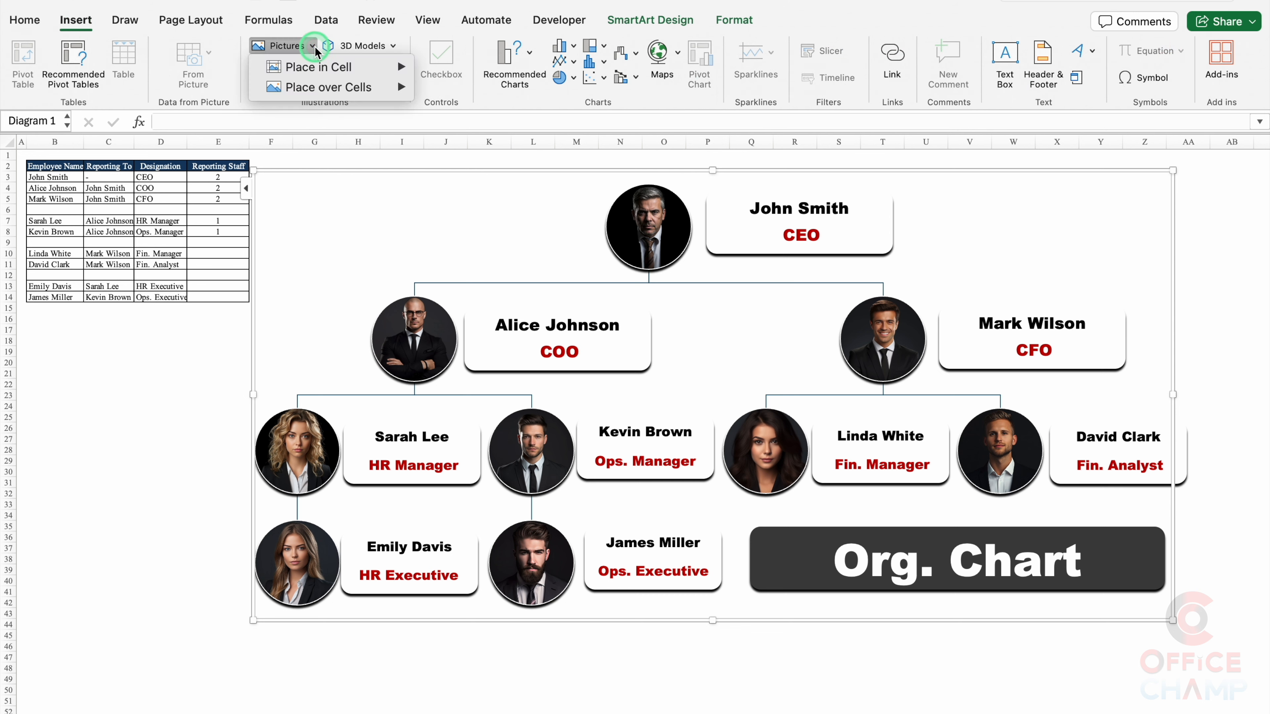
mouse_move(319, 69)
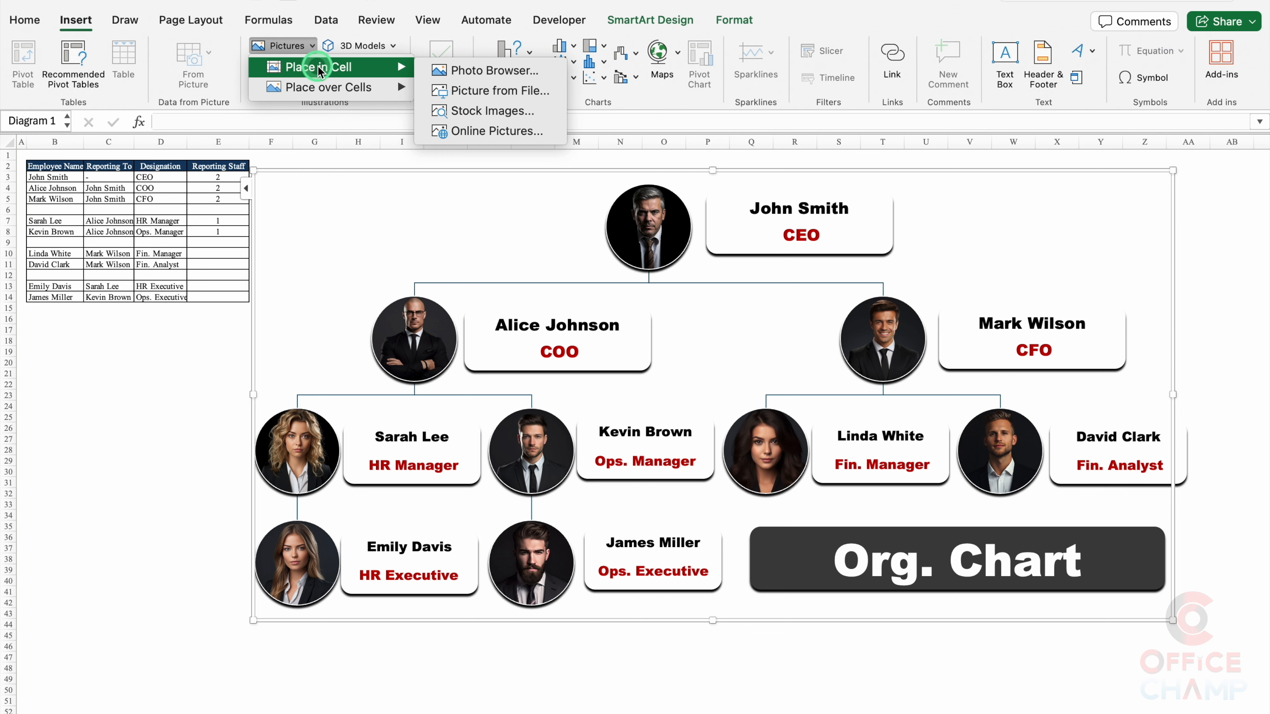
mouse_move(333, 93)
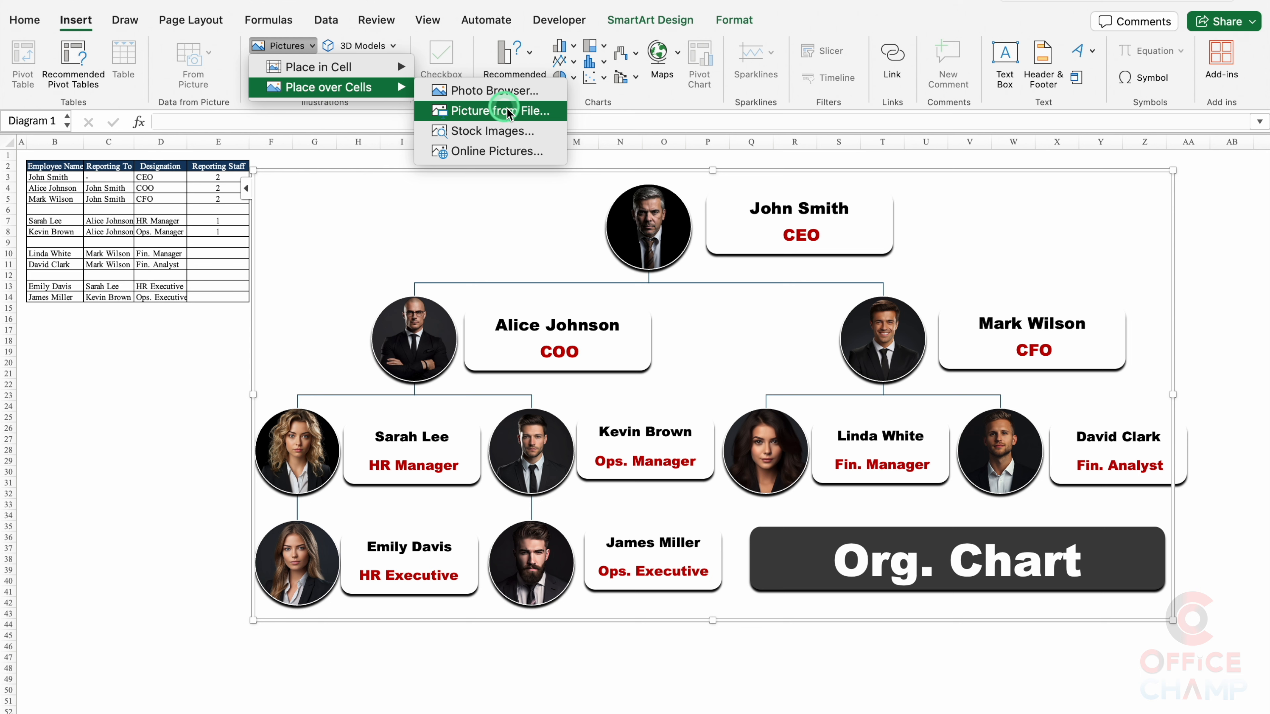
left_click(515, 116)
left_click(711, 375)
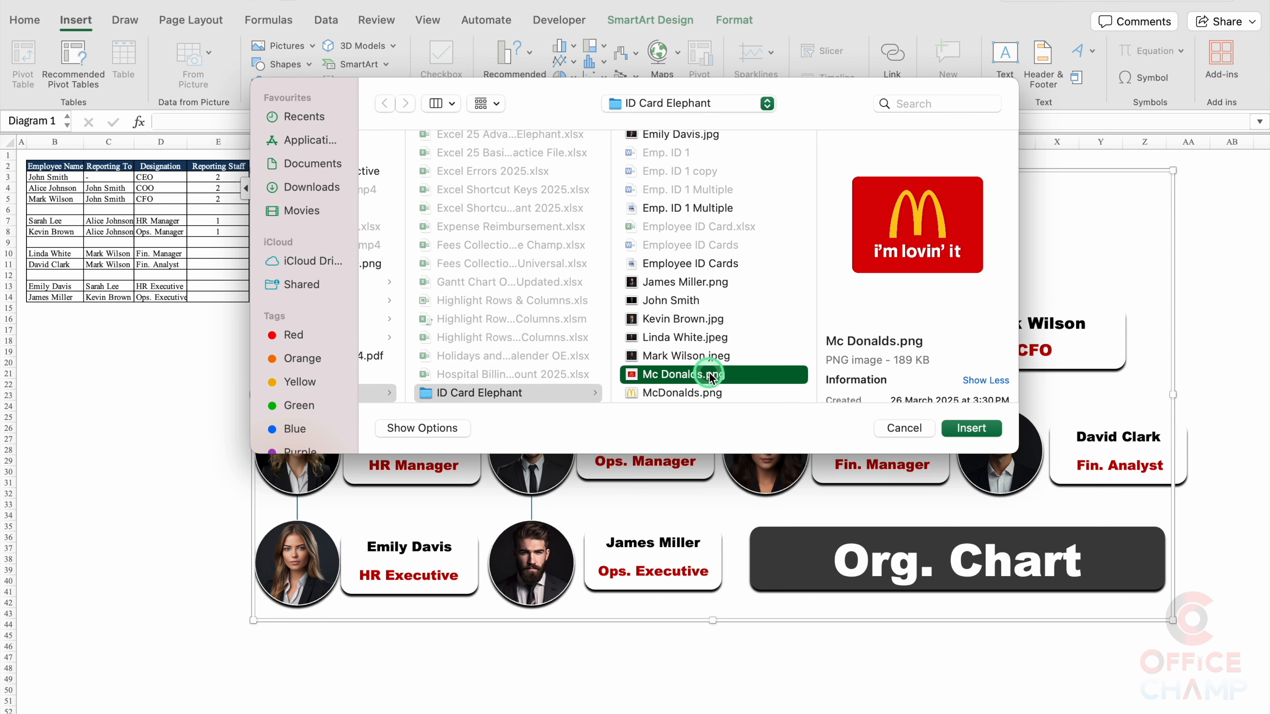
left_click(968, 422)
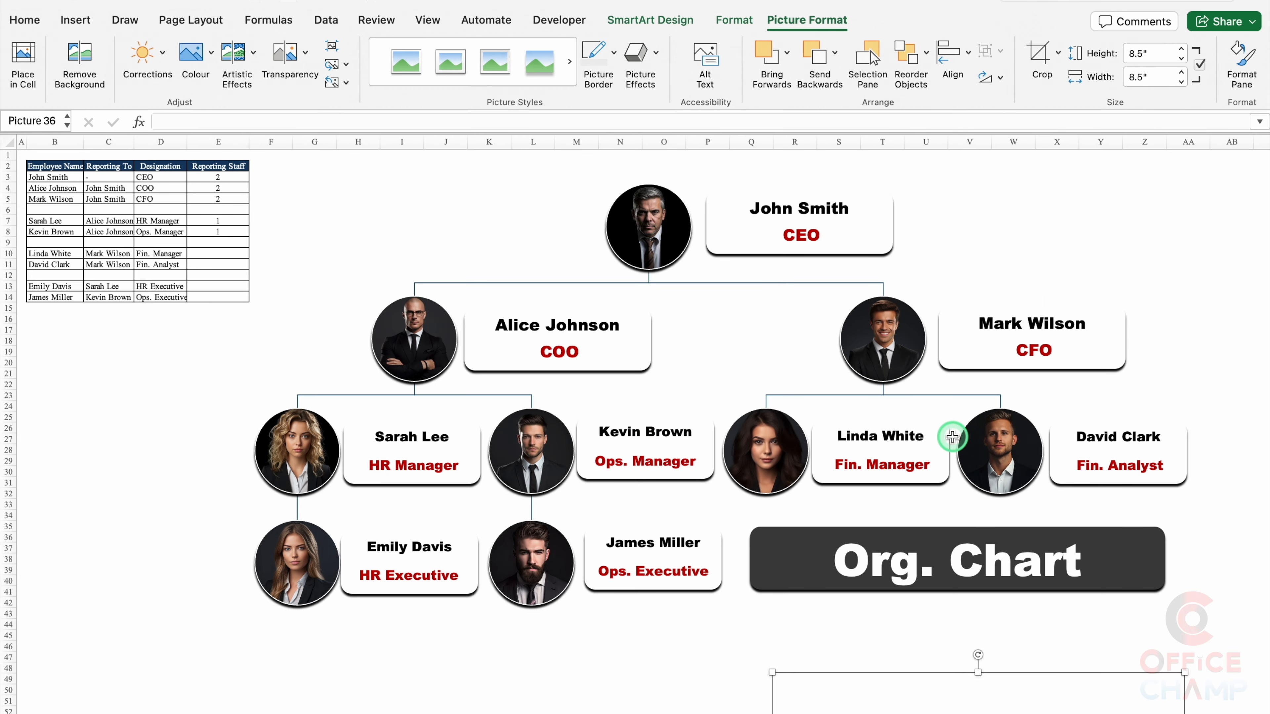
Step: Shrink the logo and place it left of John Smith's photo
left_click_drag(1027, 693, 891, 290)
left_click_drag(1045, 680, 745, 366)
left_click(779, 403)
left_click_drag(716, 345, 507, 257)
Step: Give the logo a black shadow in Format Picture
double_click(507, 257)
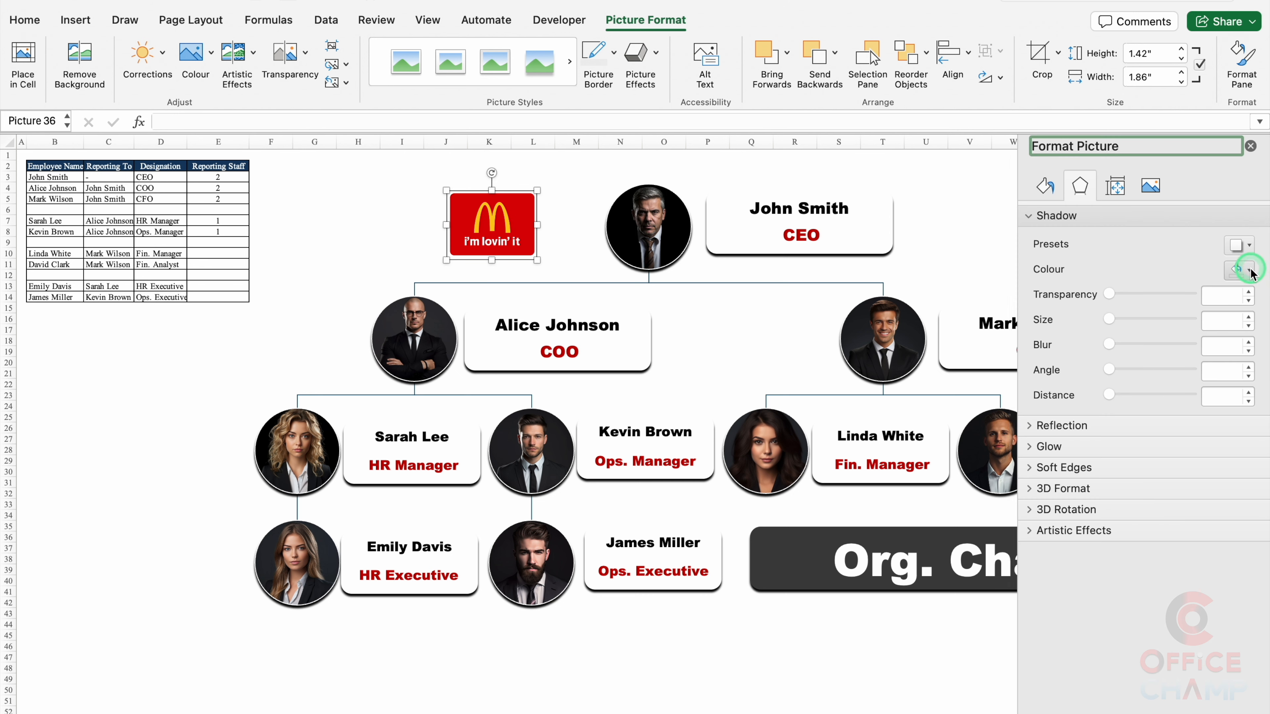
left_click(1239, 270)
left_click(1136, 329)
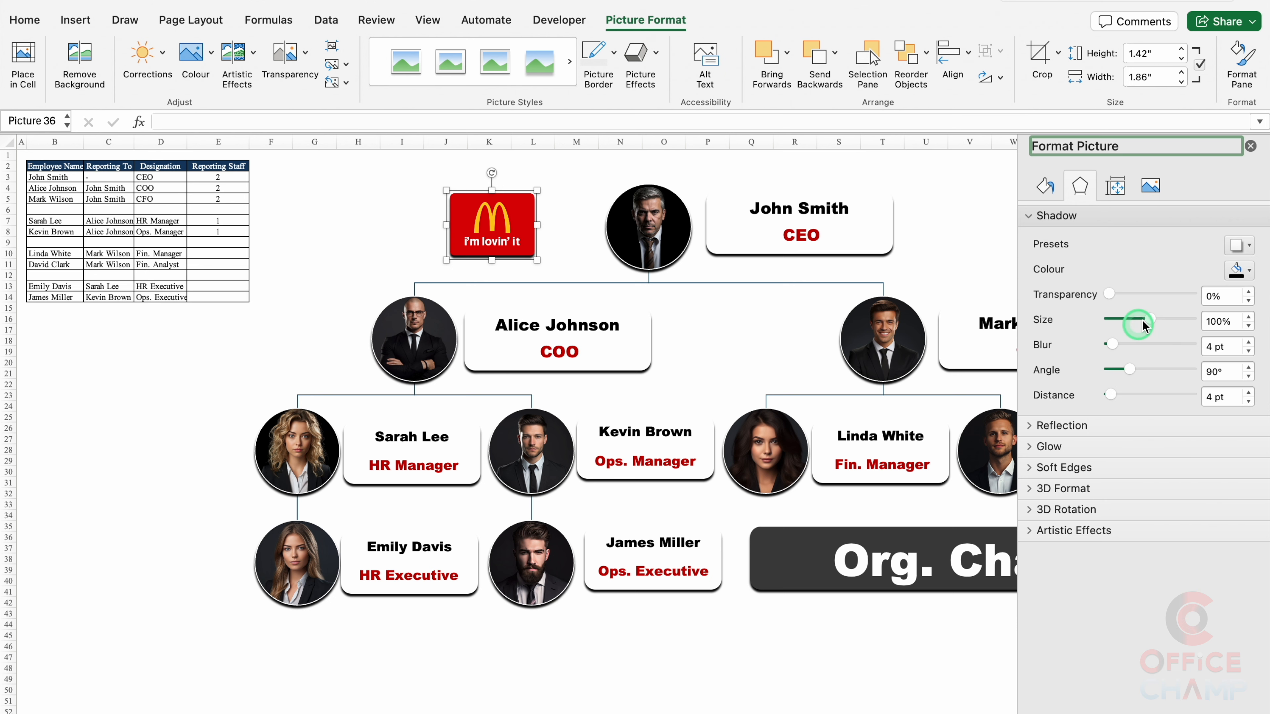
left_click(1251, 147)
left_click(961, 650)
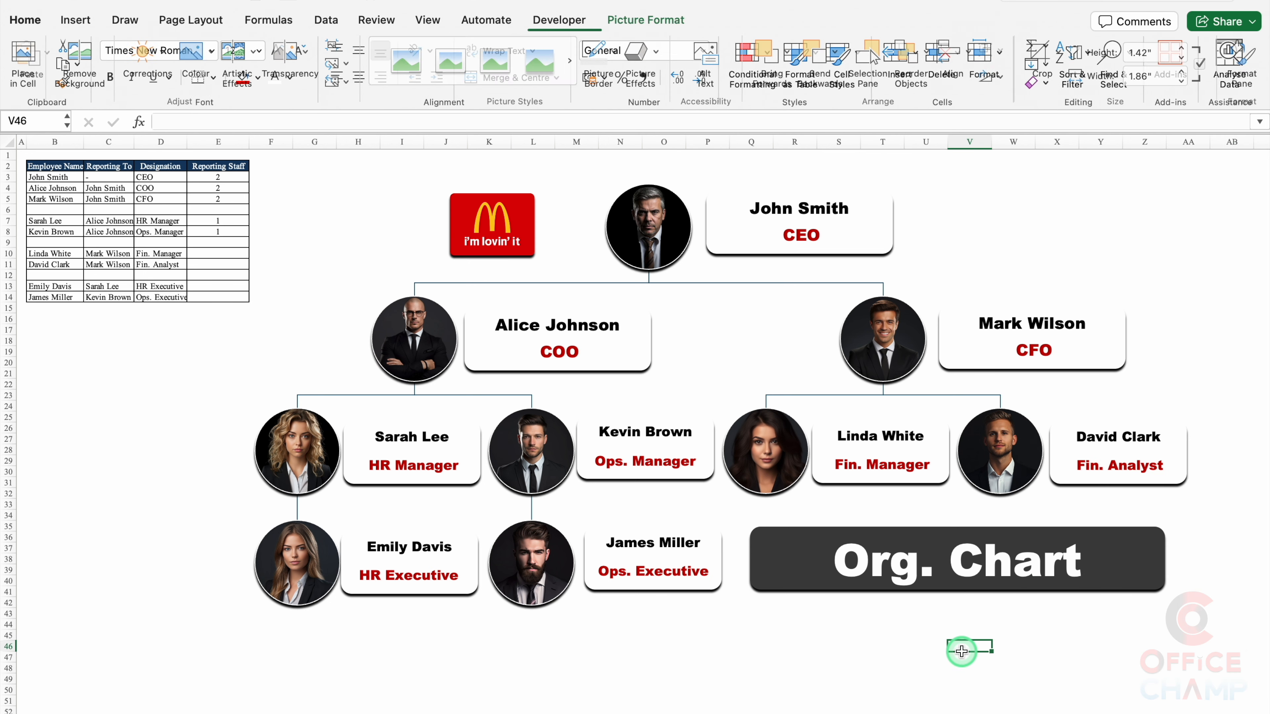
Step: Undo an accidental diagram move, then select all seven name boxes, the Org. Chart banner and logo
left_click(713, 599)
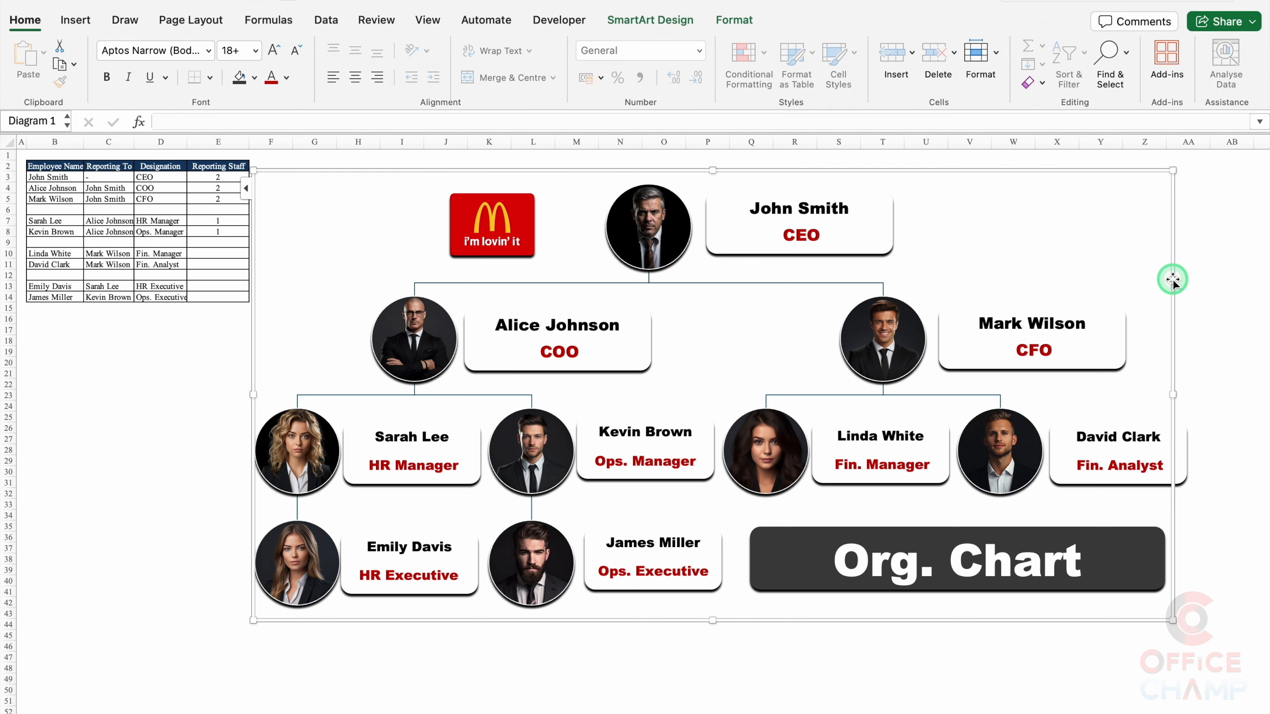
mouse_move(1173, 280)
left_mouse_down()
mouse_move(1075, 283)
mouse_move(1162, 284)
mouse_move(1180, 322)
mouse_move(1176, 284)
left_mouse_up()
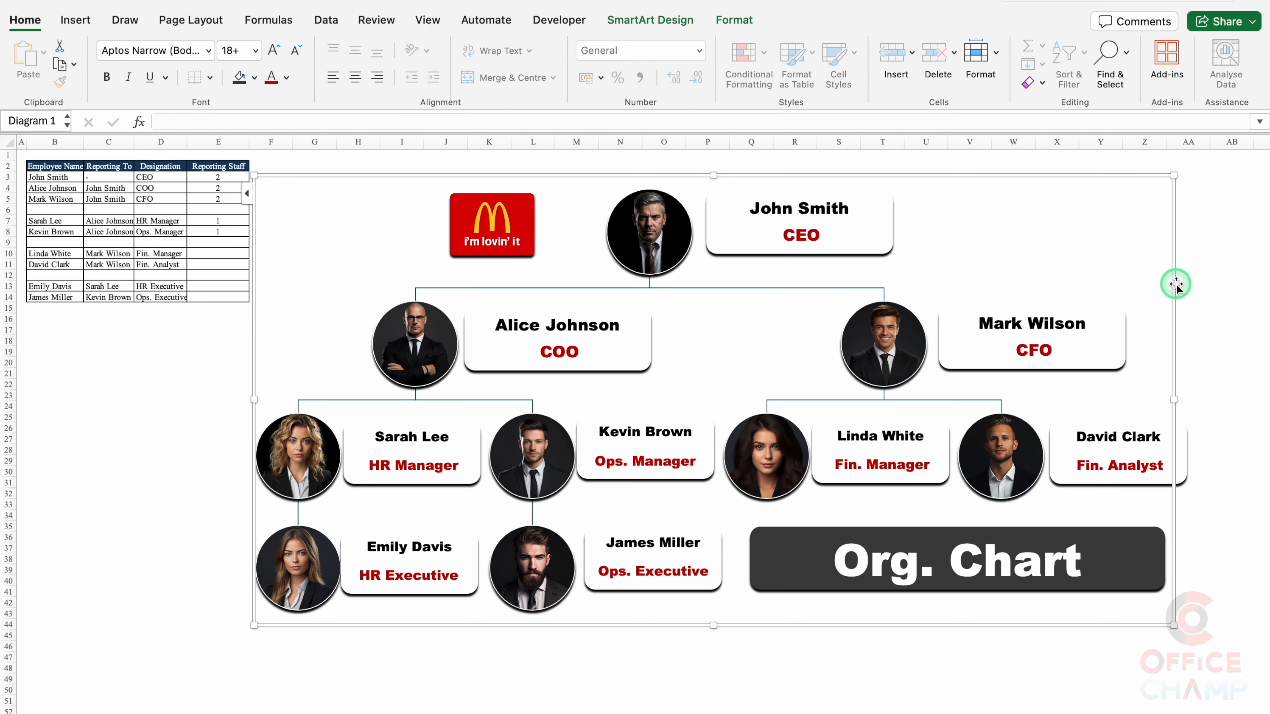
key("super+z")
key("super+z")
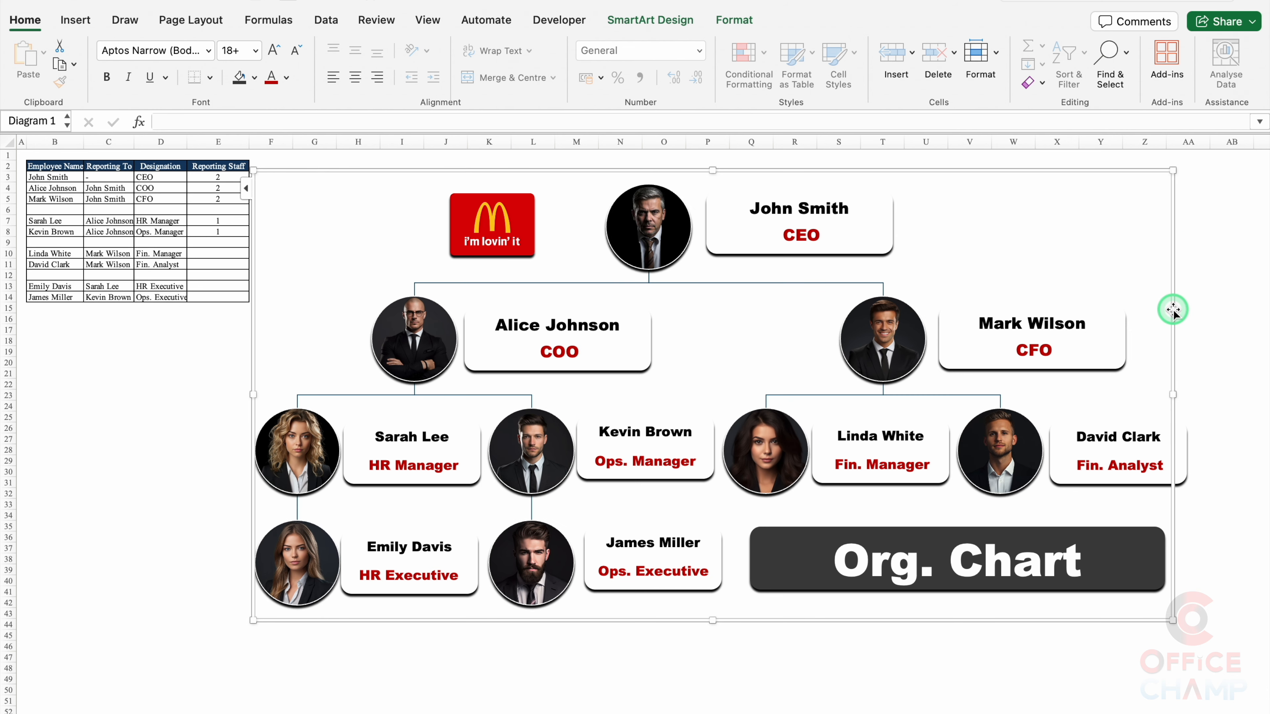
left_click(870, 253)
left_click(646, 340, "shift")
left_click(474, 450, "shift")
left_click(706, 470, "shift")
left_click(475, 582, "shift")
left_click(710, 580, "shift")
left_click(1160, 478, "shift")
left_click(924, 481, "shift")
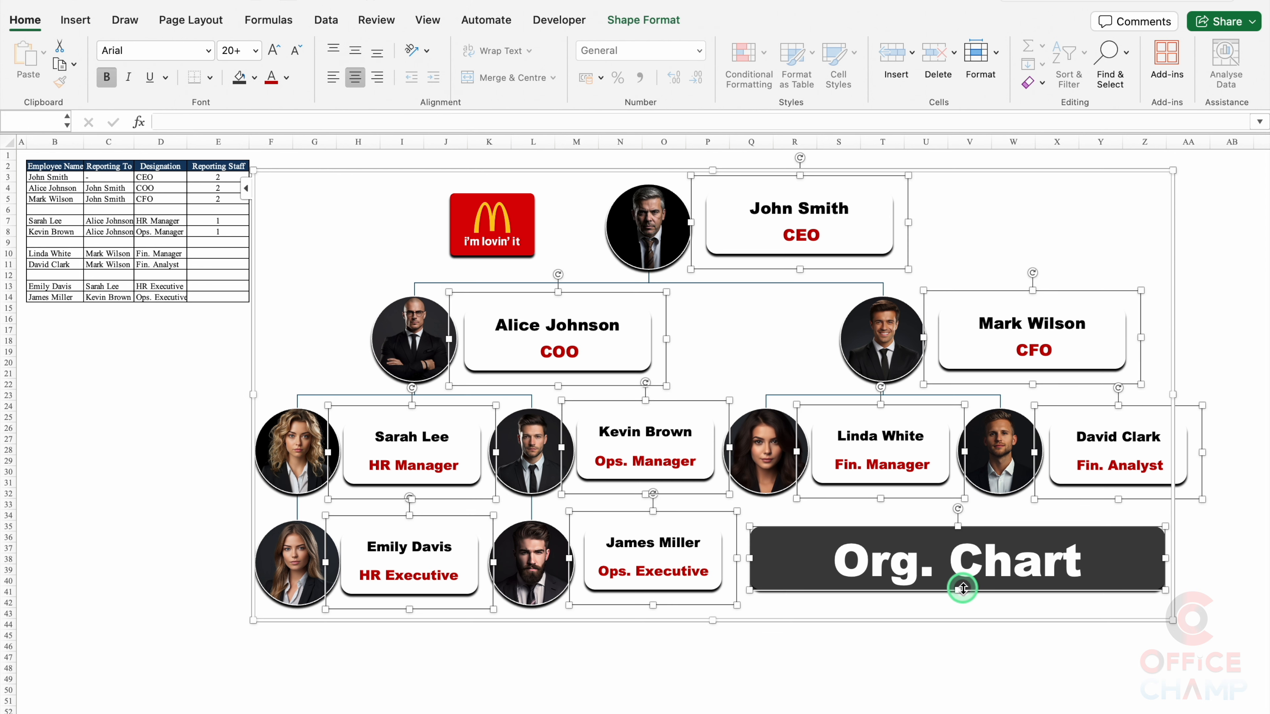
left_click(525, 253, "shift")
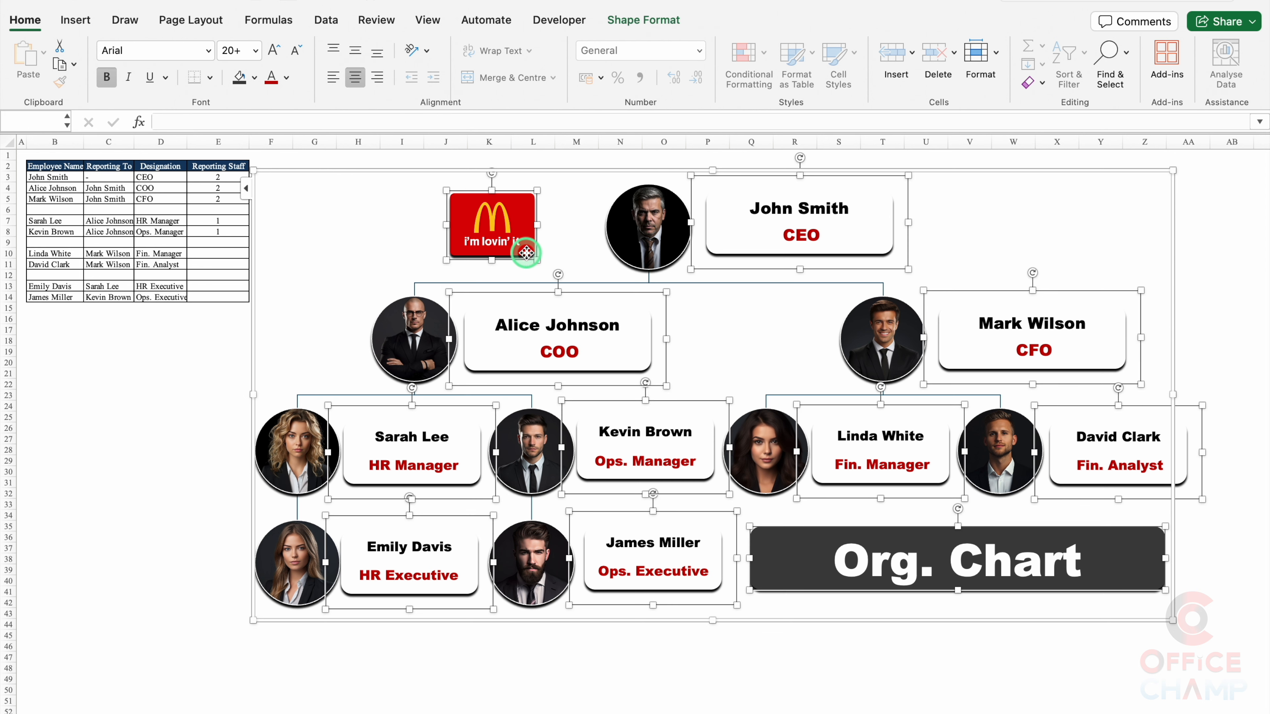
Step: Group the selected boxes, banner and logo into one object
right_click(526, 252)
mouse_move(594, 338)
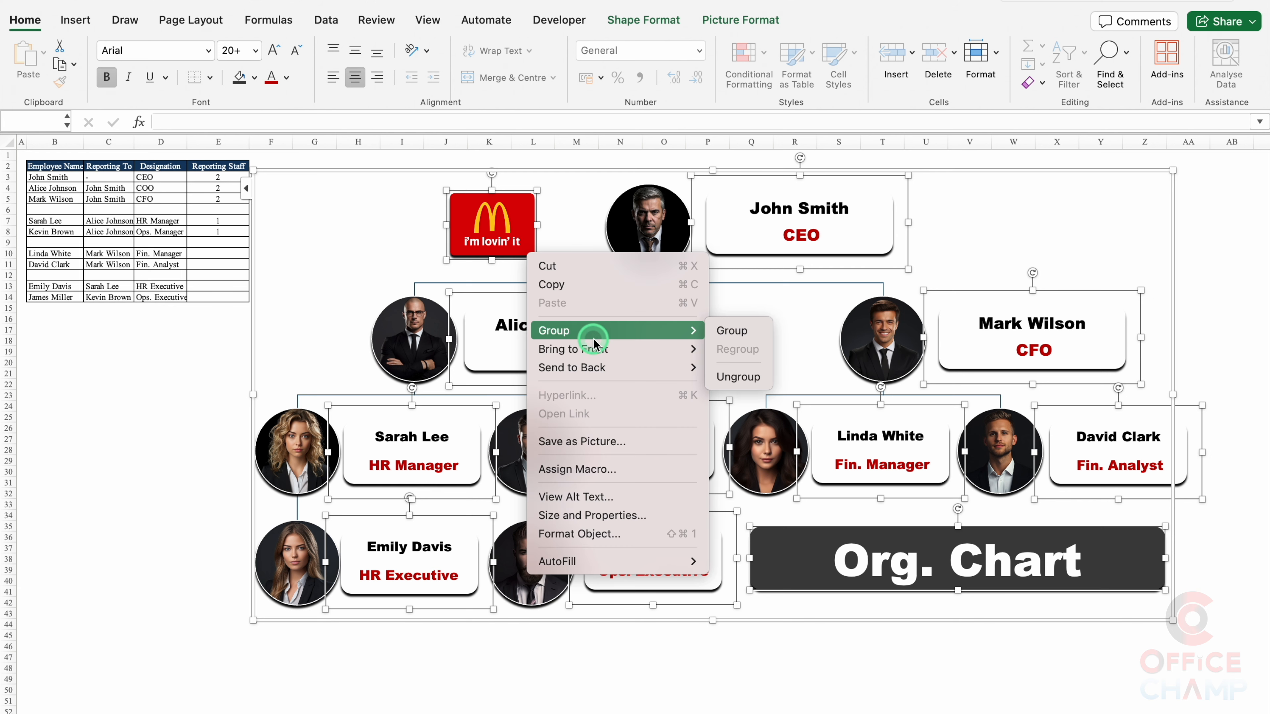
left_click(738, 330)
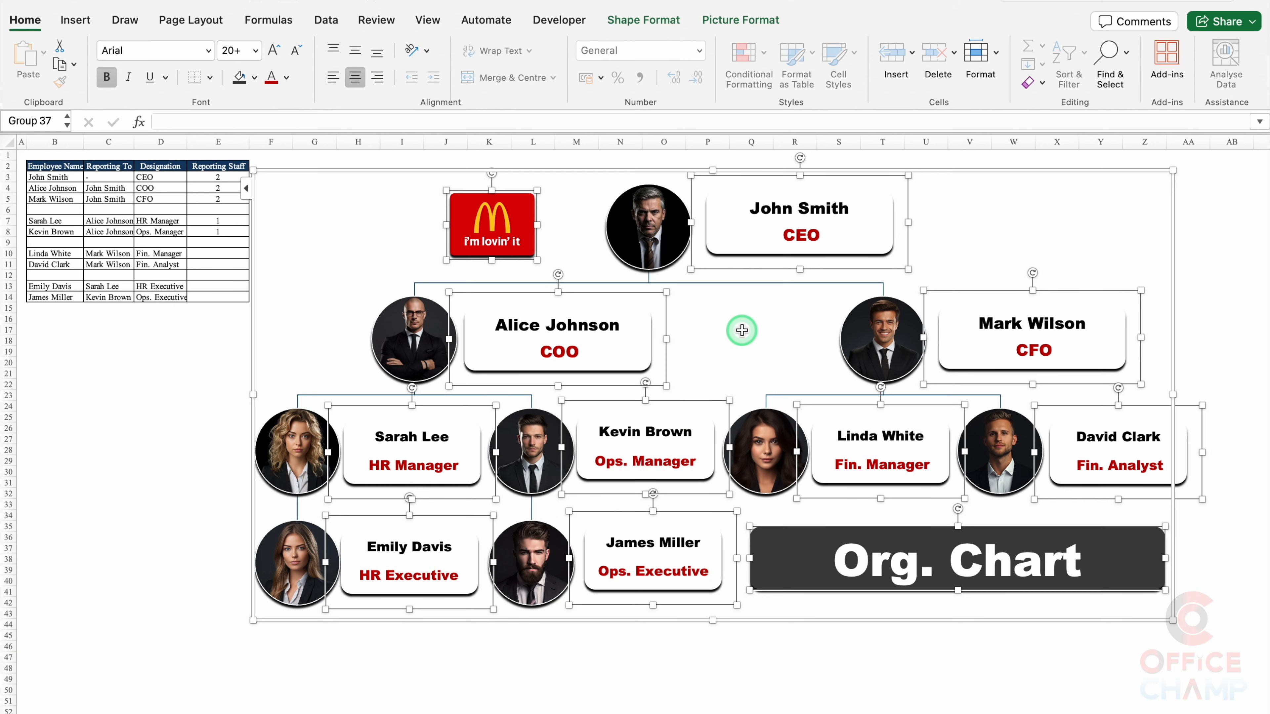
mouse_move(776, 629)
left_mouse_down()
mouse_move(647, 649)
mouse_move(818, 635)
mouse_move(738, 648)
mouse_move(776, 629)
left_mouse_up()
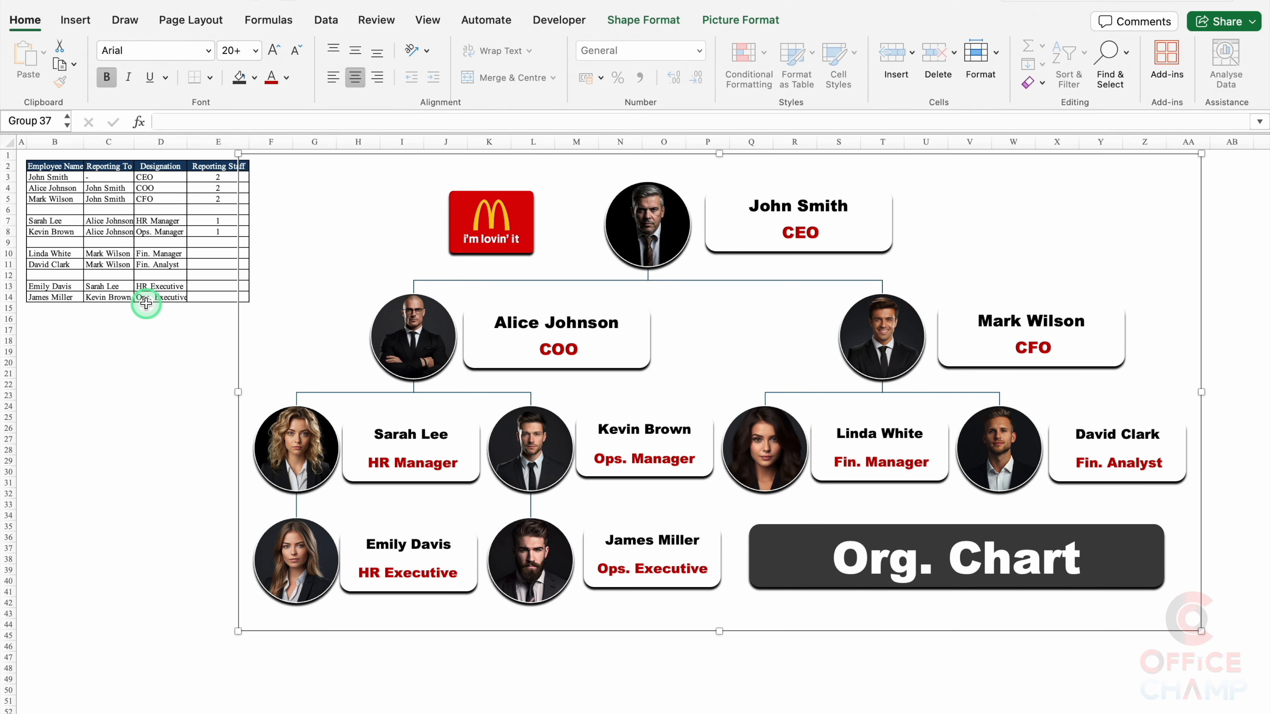
Step: Hide data columns B to E
left_click_drag(80, 142, 217, 148)
right_click(217, 148)
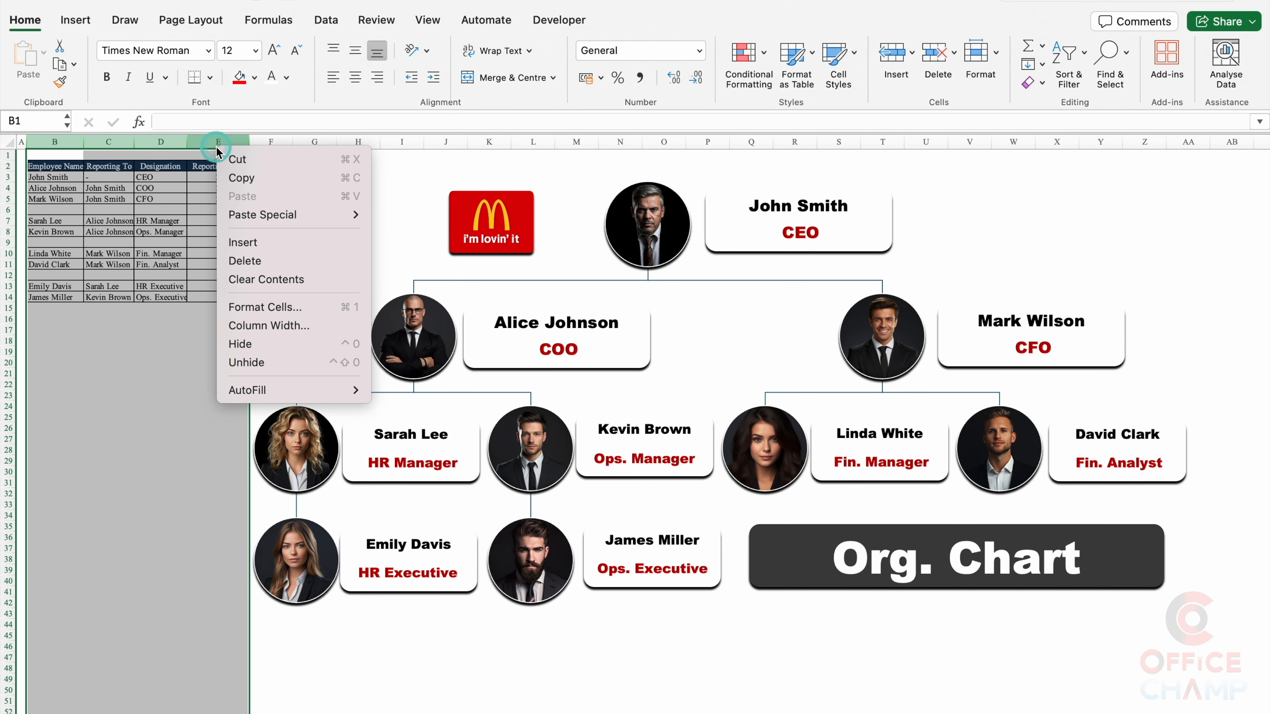
left_click(286, 345)
left_click(1108, 530)
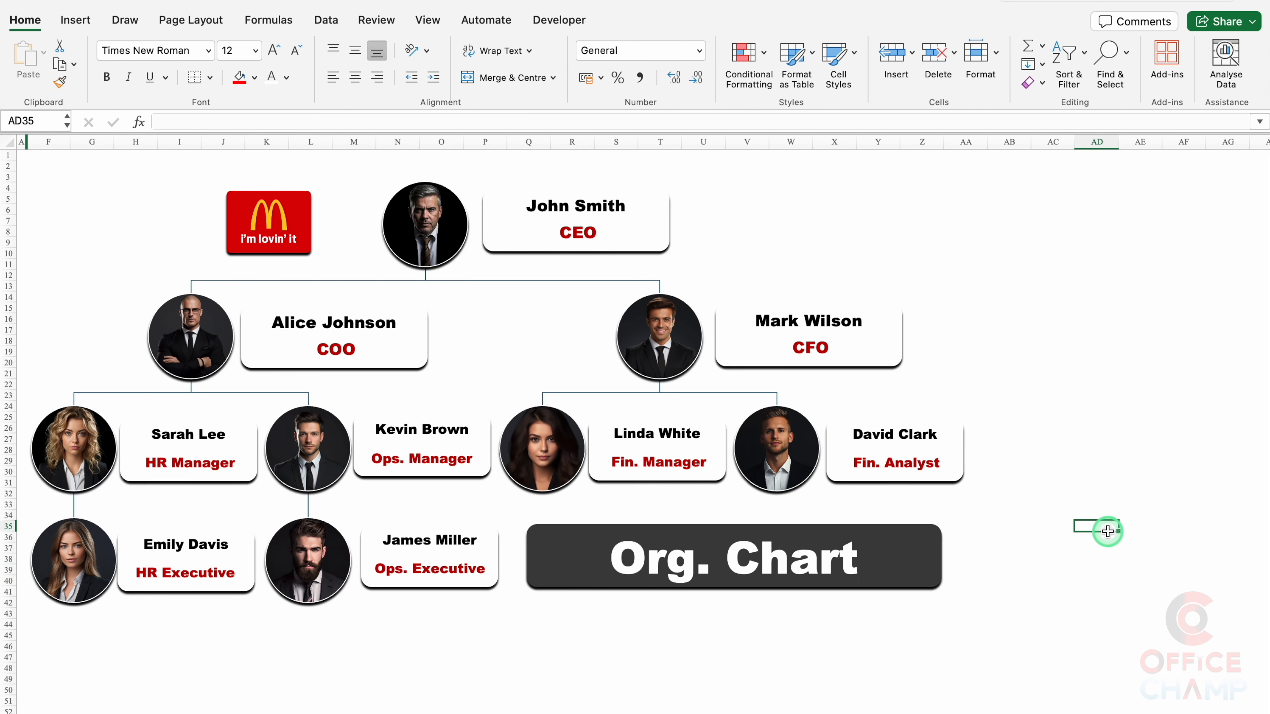